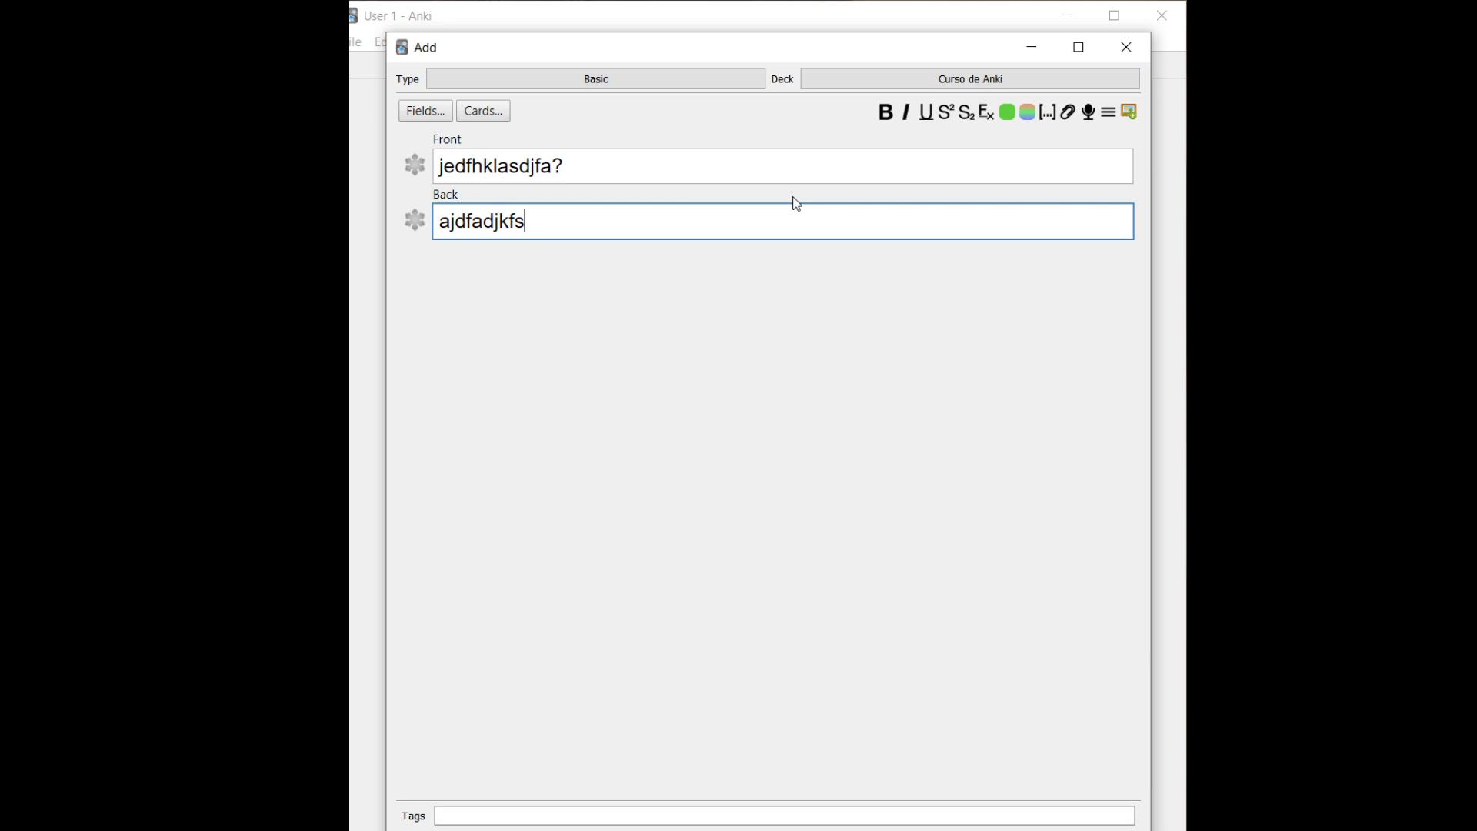
# Switch the new note's type from Basic to Cloze in the Choose Note Type list
pyautogui.click(708, 81)
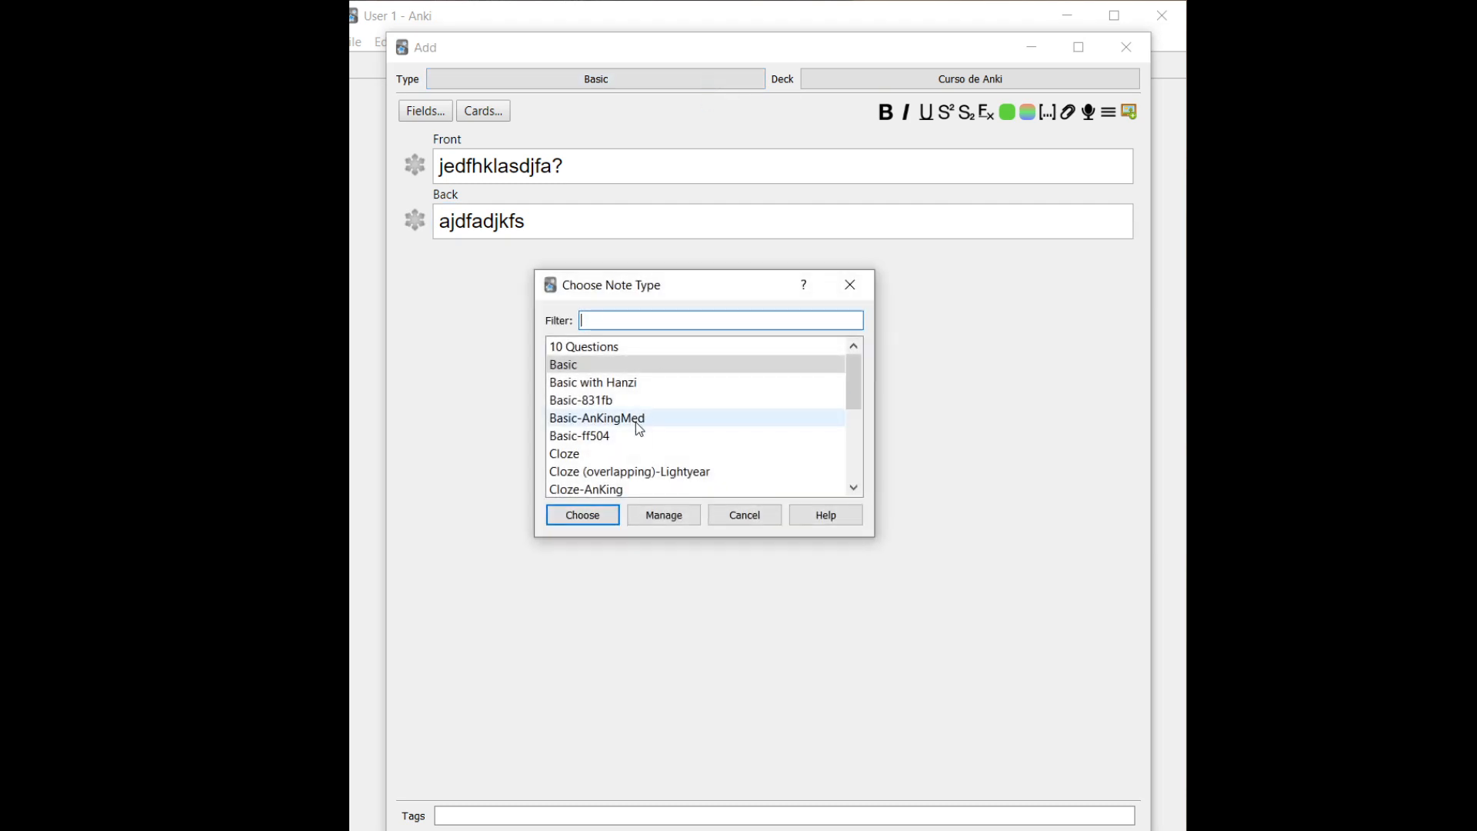
pyautogui.click(588, 455)
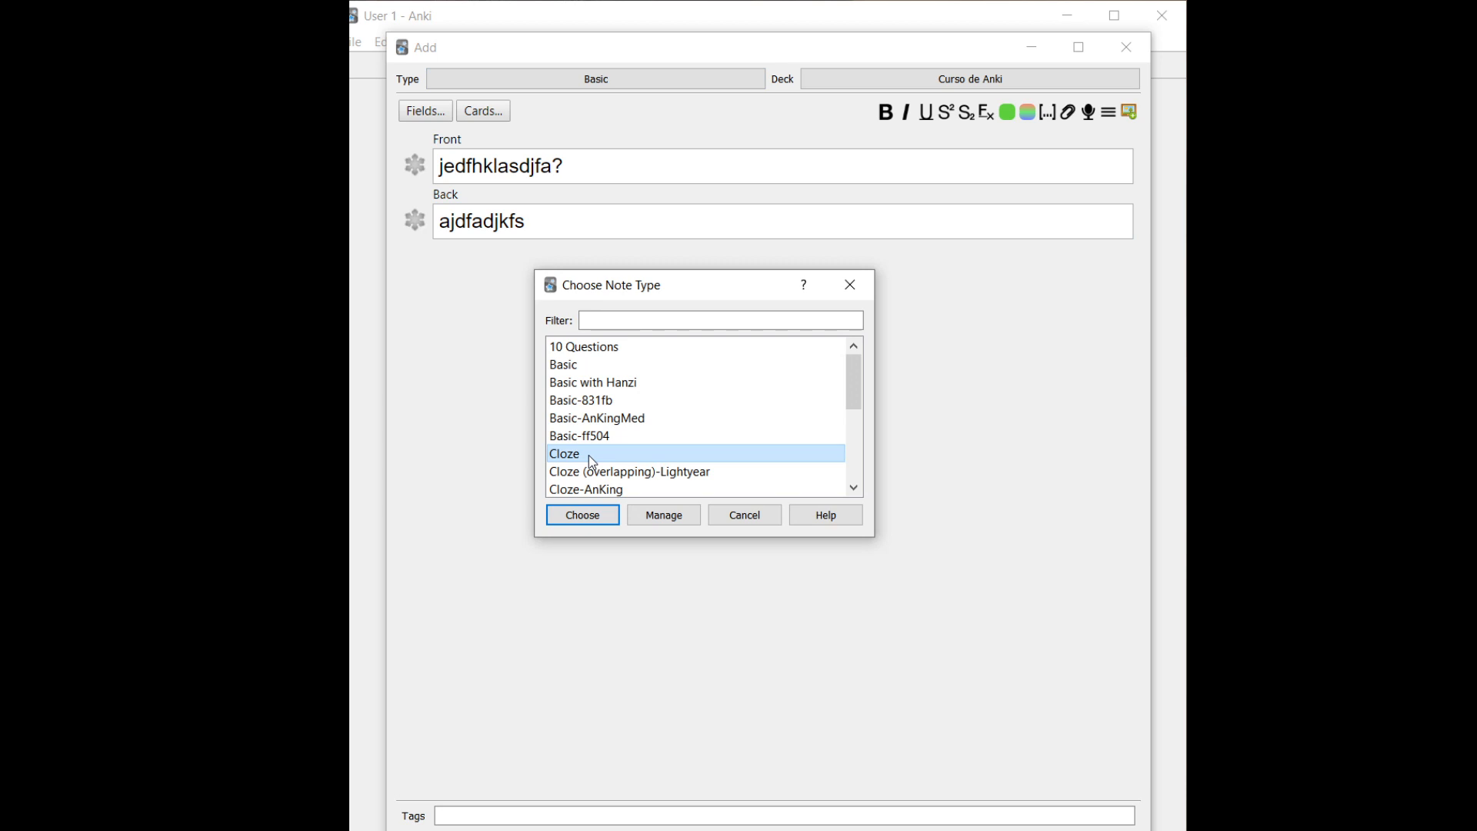
pyautogui.scroll(-4, 588, 456)
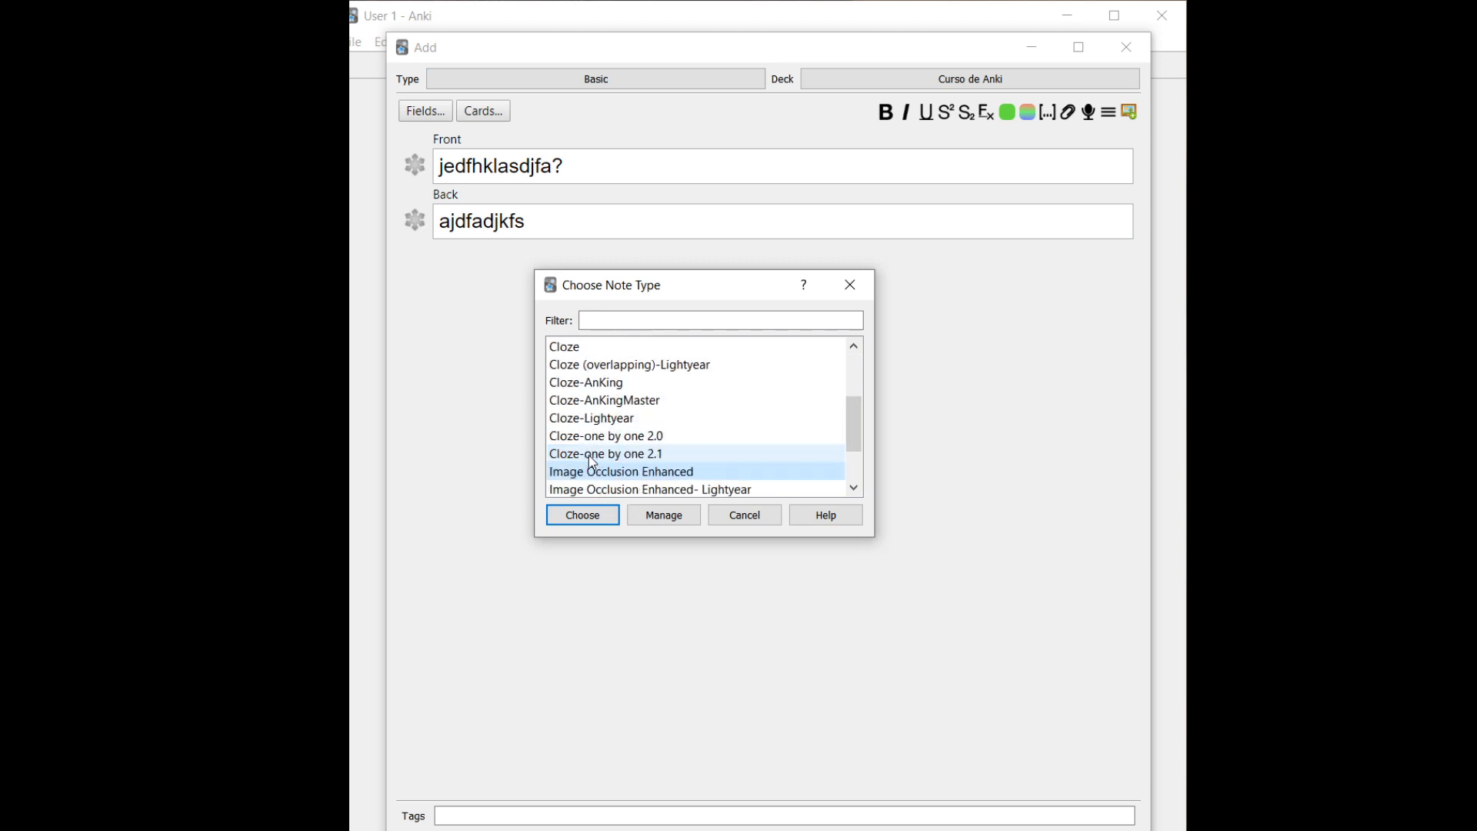
pyautogui.press('Down')
pyautogui.press('Up')
pyautogui.press('Up')
pyautogui.press('Up')
pyautogui.press('Up')
pyautogui.press('Up')
pyautogui.press('Up')
pyautogui.press('Up')
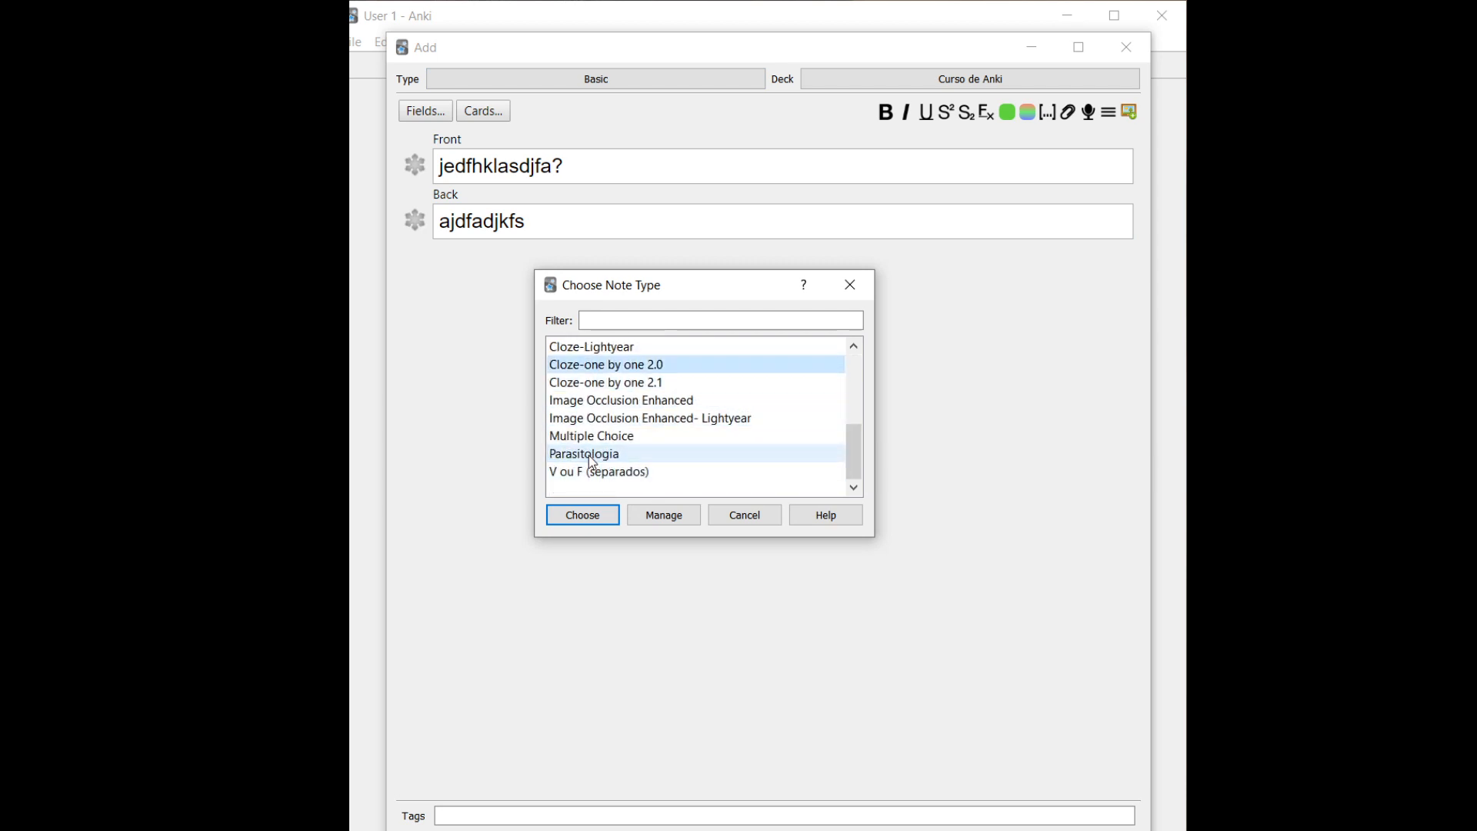
pyautogui.press('Up')
pyautogui.press('Up')
pyautogui.press('Up')
pyautogui.press('Up')
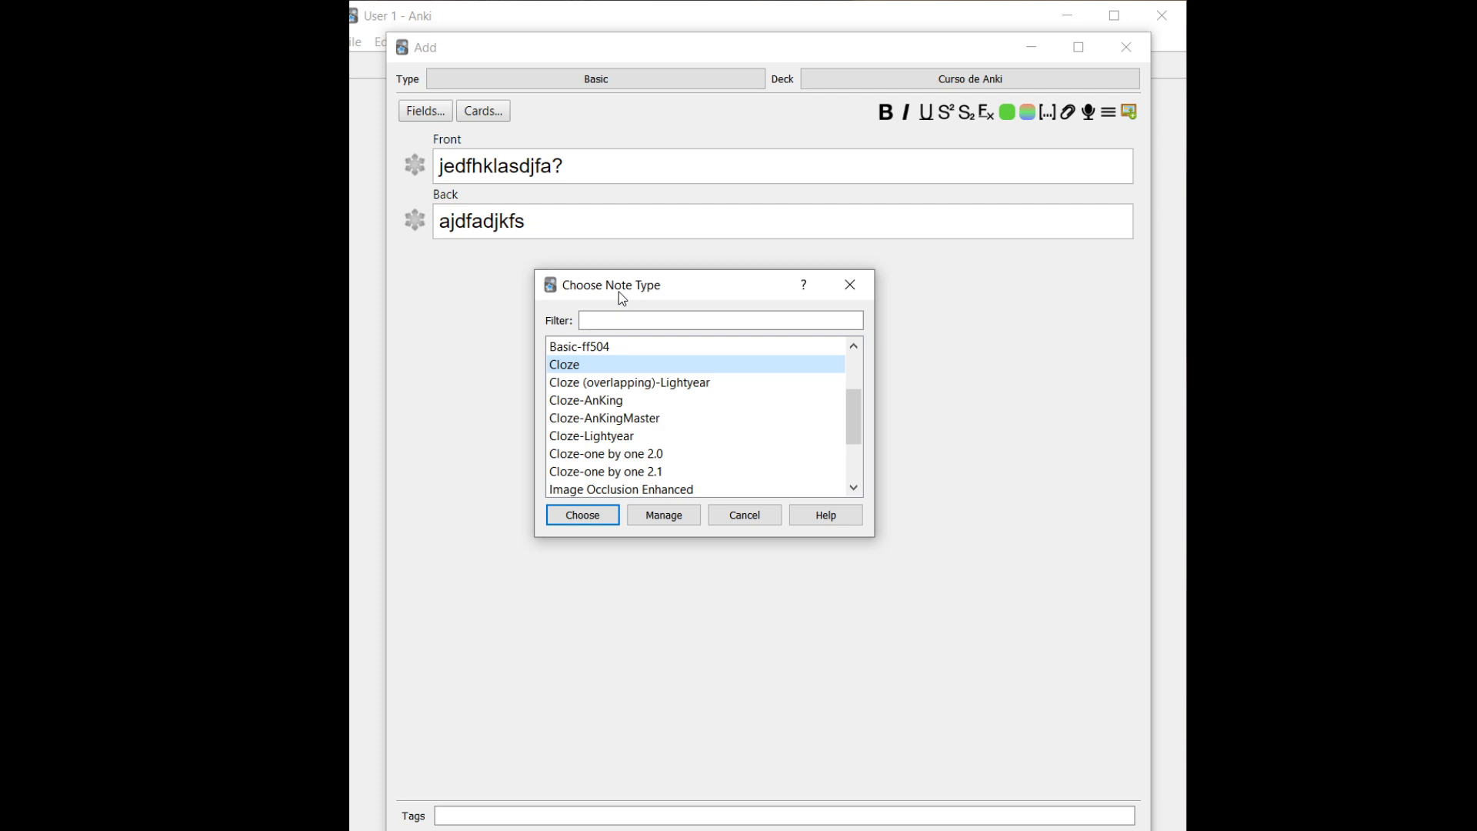
pyautogui.press('Return')
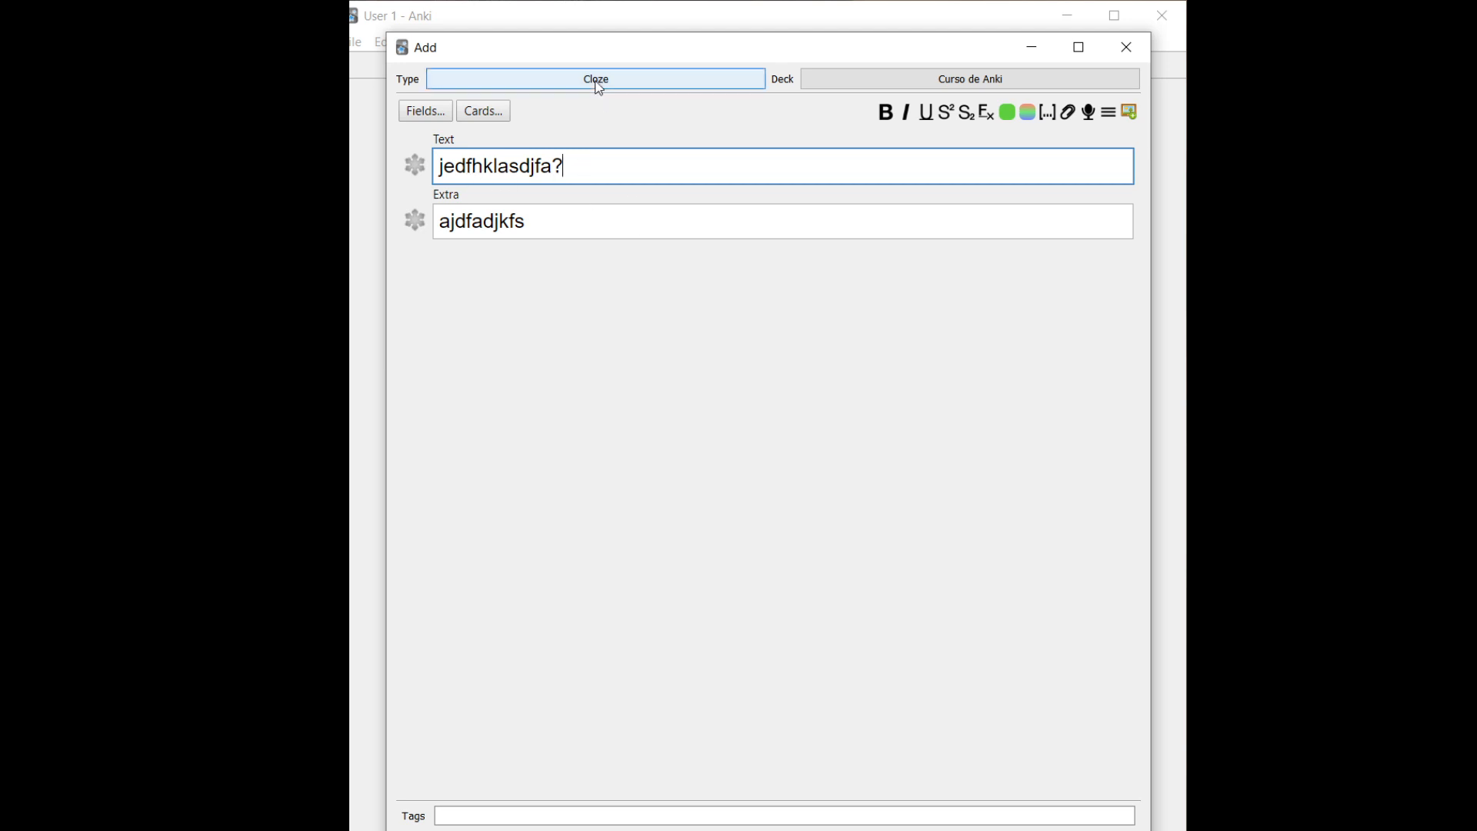
# Clear the placeholder text from both the Text and Extra fields
pyautogui.hotkey('ctrl', 'a')
pyautogui.press('BackSpace')
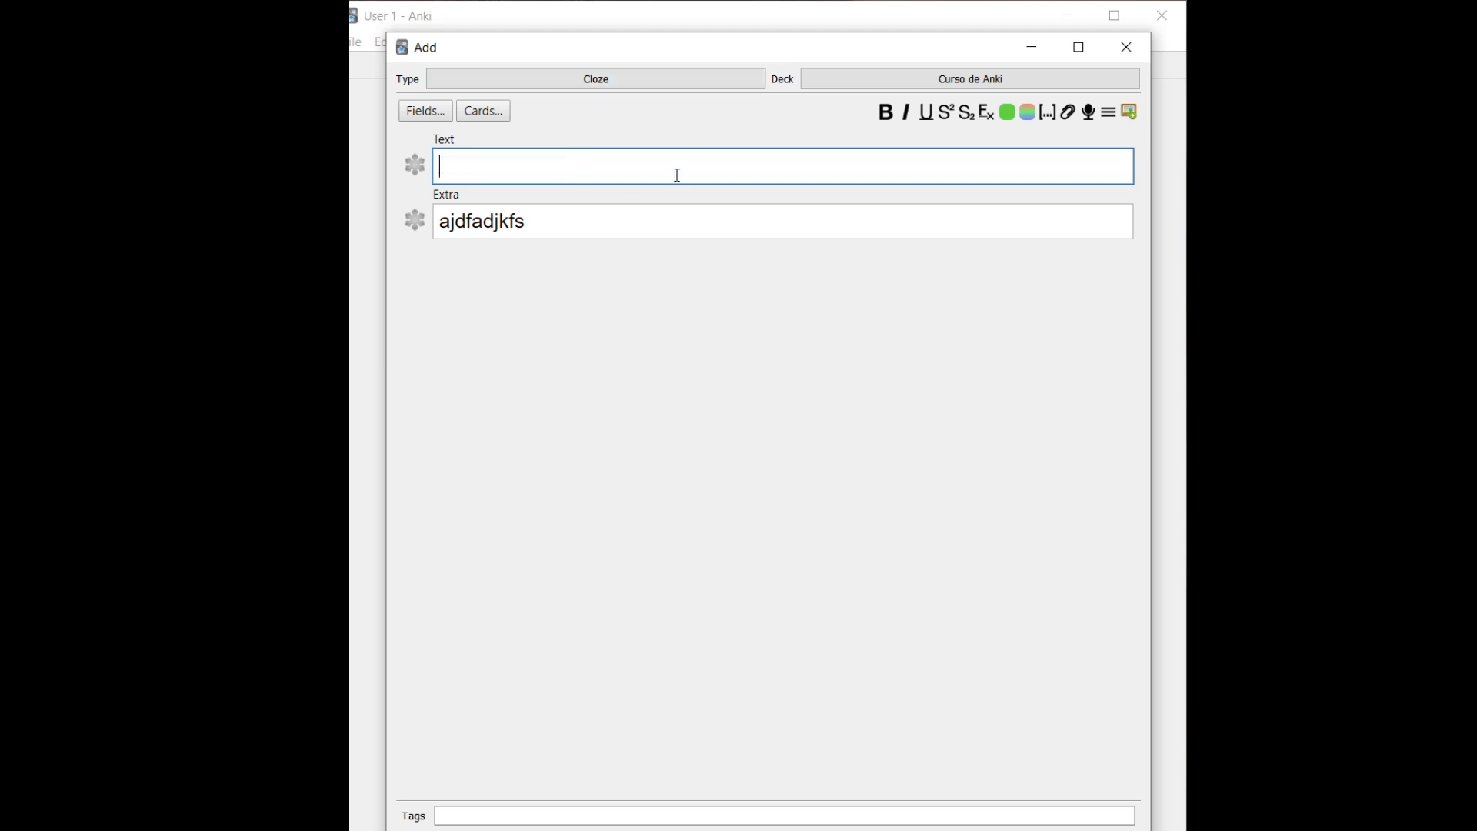
pyautogui.click(641, 204)
pyautogui.click(631, 210)
pyautogui.hotkey('ctrl', 'a')
pyautogui.press('BackSpace')
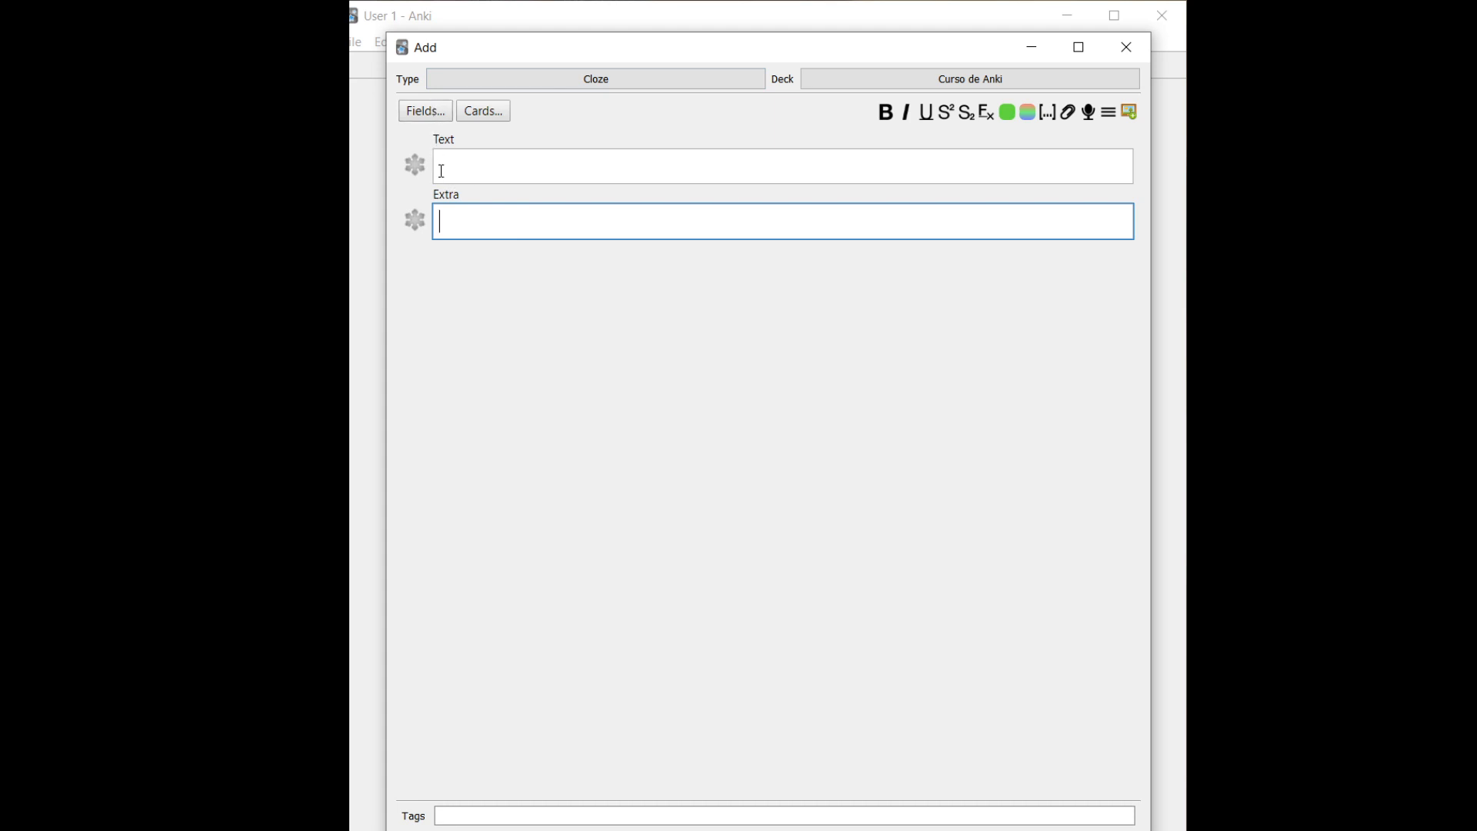
# Type 'Atirei o pau no gato, mas ele não morreu.' in Text, with gato as cloze c1
pyautogui.click(489, 180)
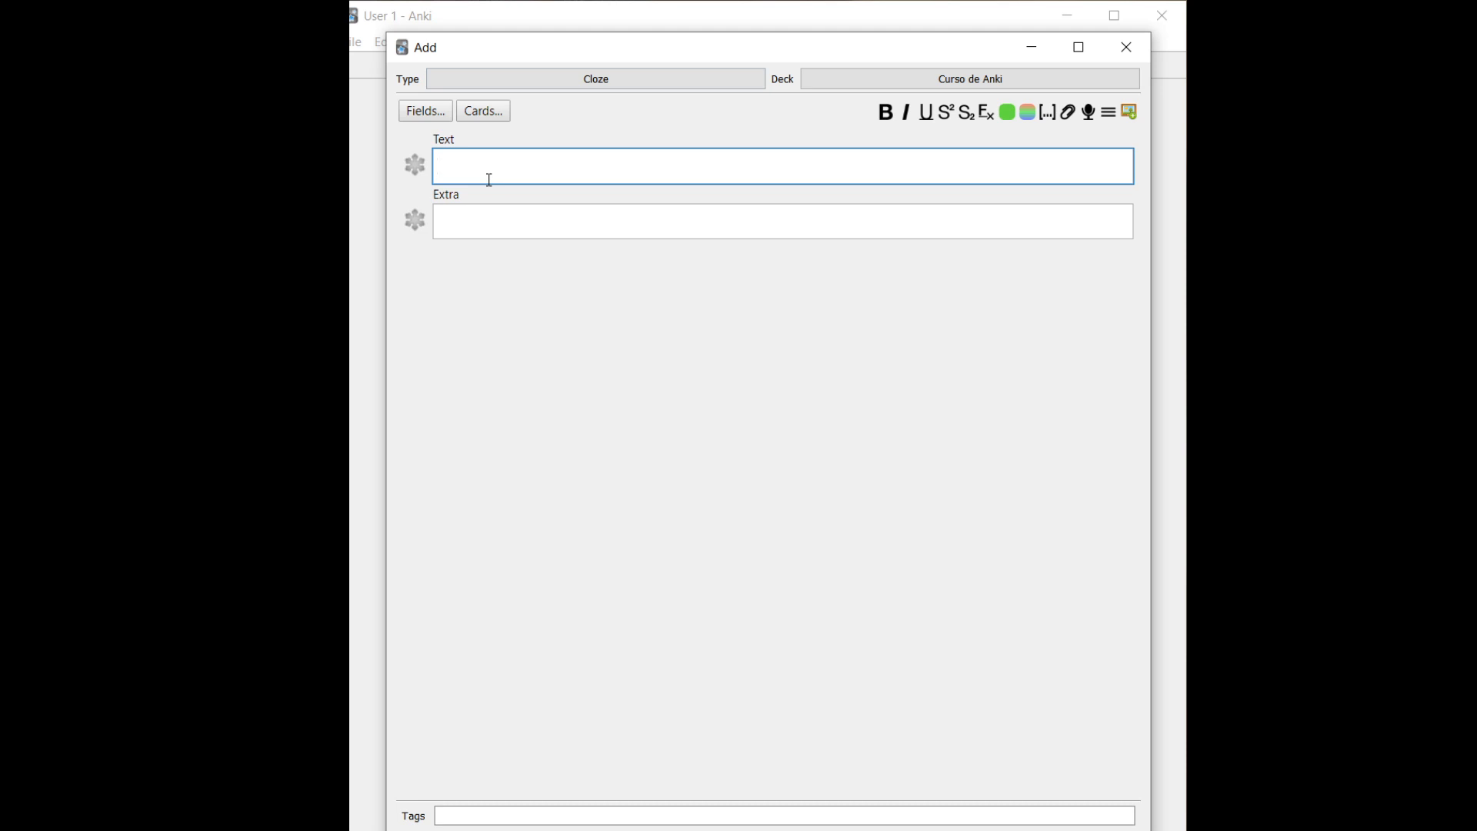
pyautogui.press('capslock')
pyautogui.write('A')
pyautogui.press('capslock')
pyautogui.write('t')
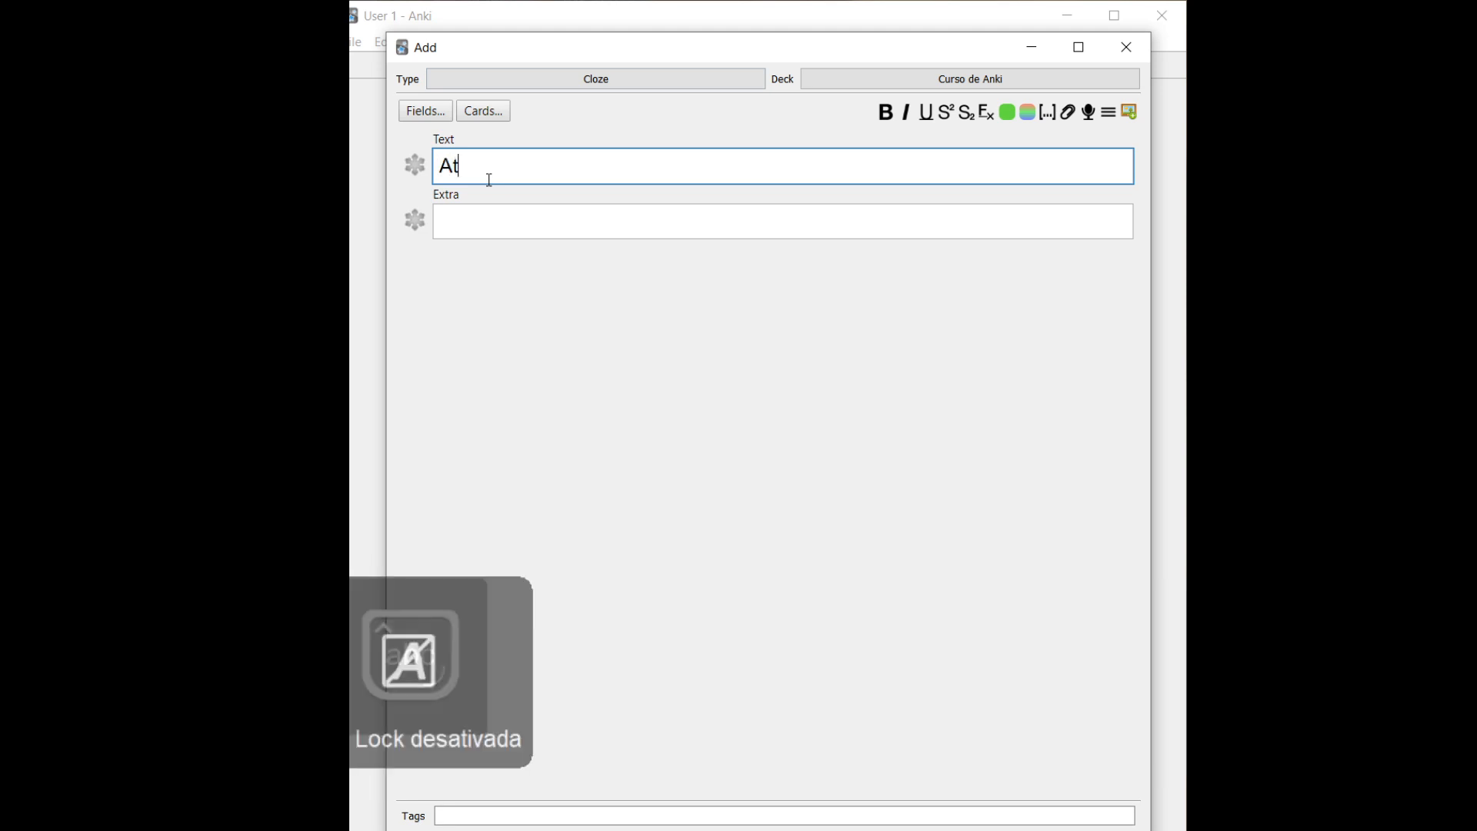
pyautogui.write('irei o pau no')
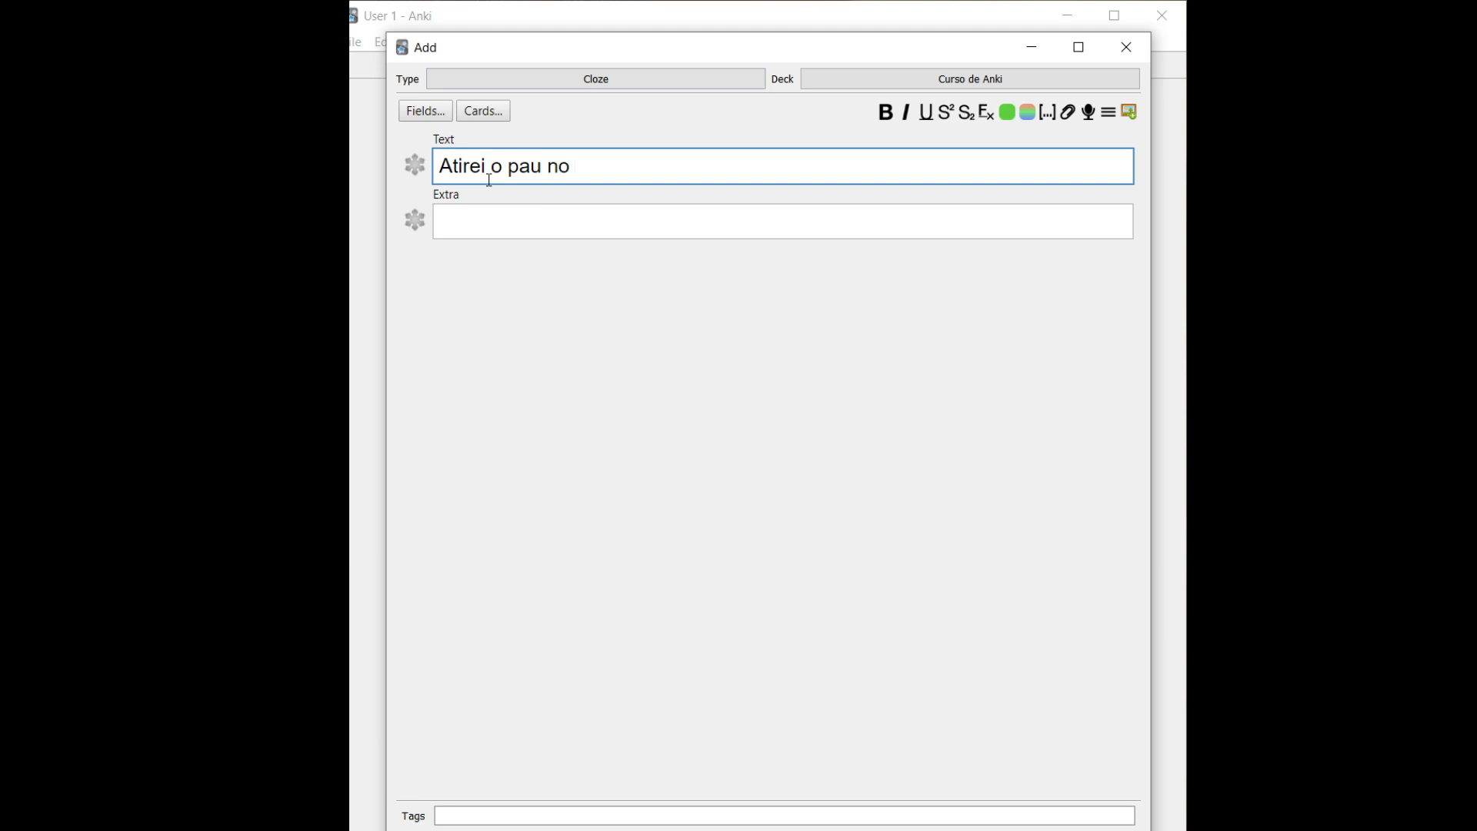
pyautogui.click(1048, 119)
pyautogui.write('gato')
pyautogui.write(', mas ek')
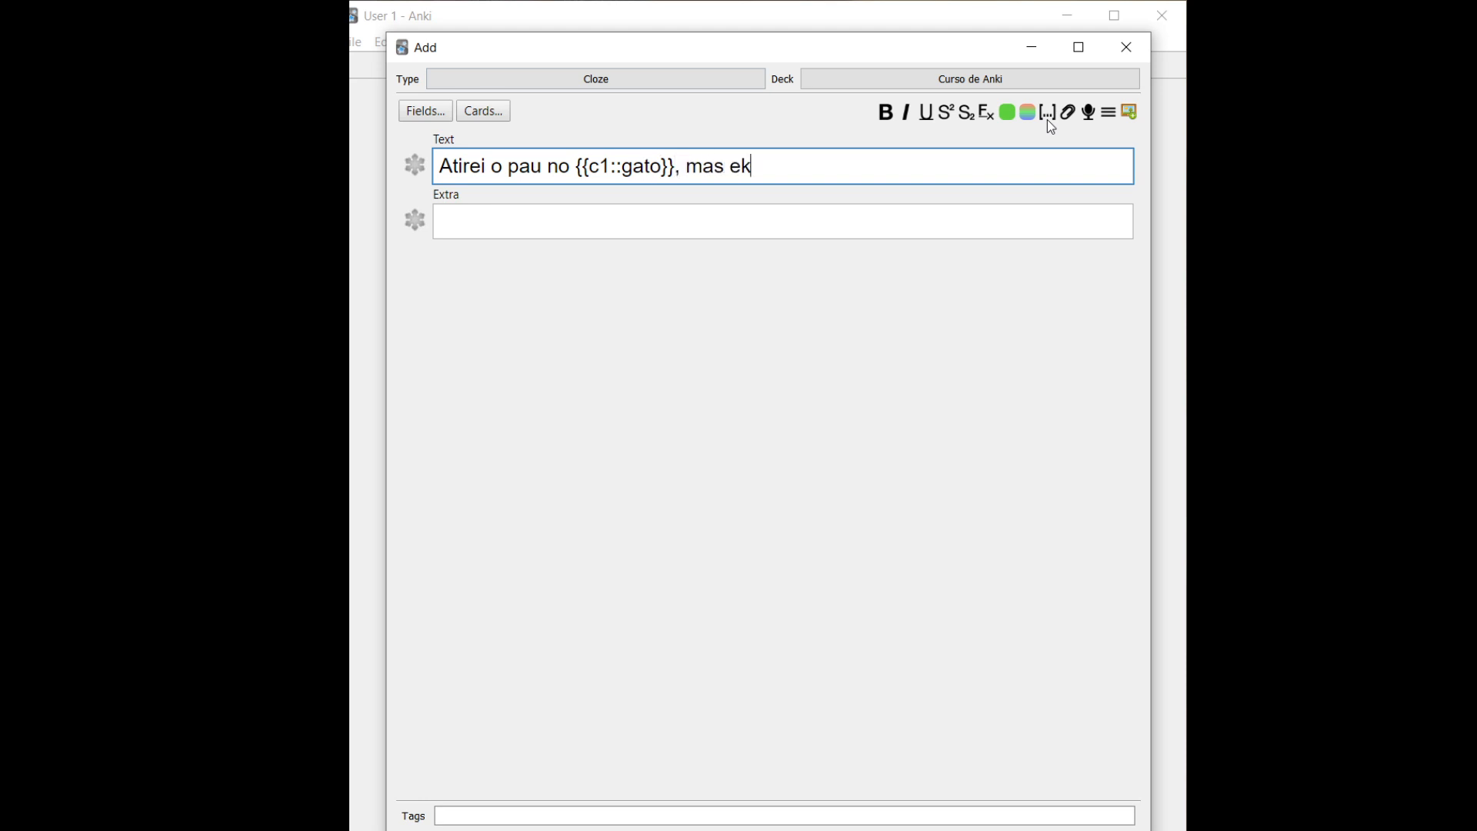
pyautogui.press('BackSpace')
pyautogui.write('le não morreu.')
# Bring the Add window back, add the gato cloze note to Curso de Anki, and close the window
pyautogui.doubleClick(992, 55)
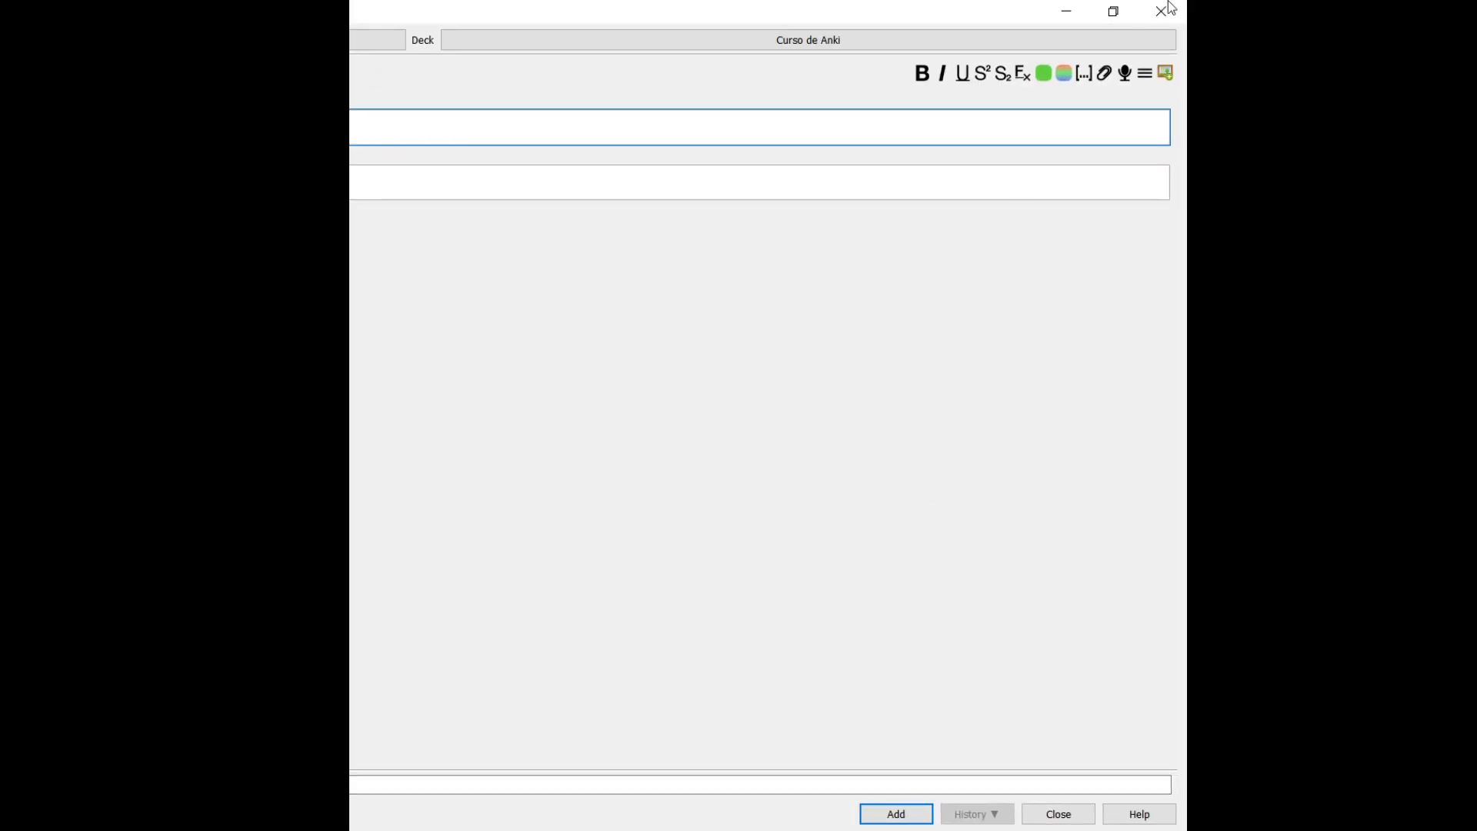
pyautogui.click(1113, 12)
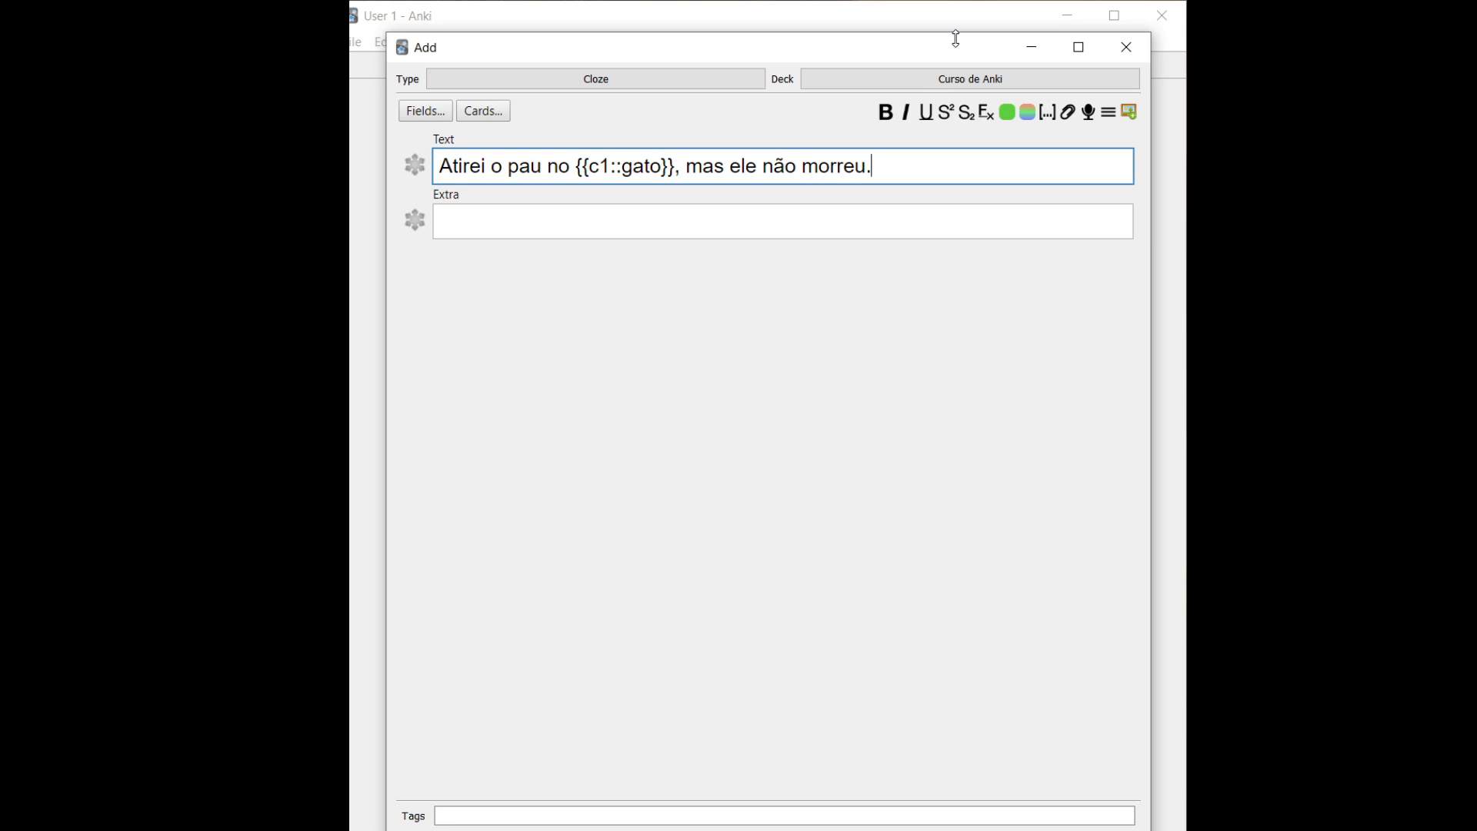
pyautogui.press('Escape')
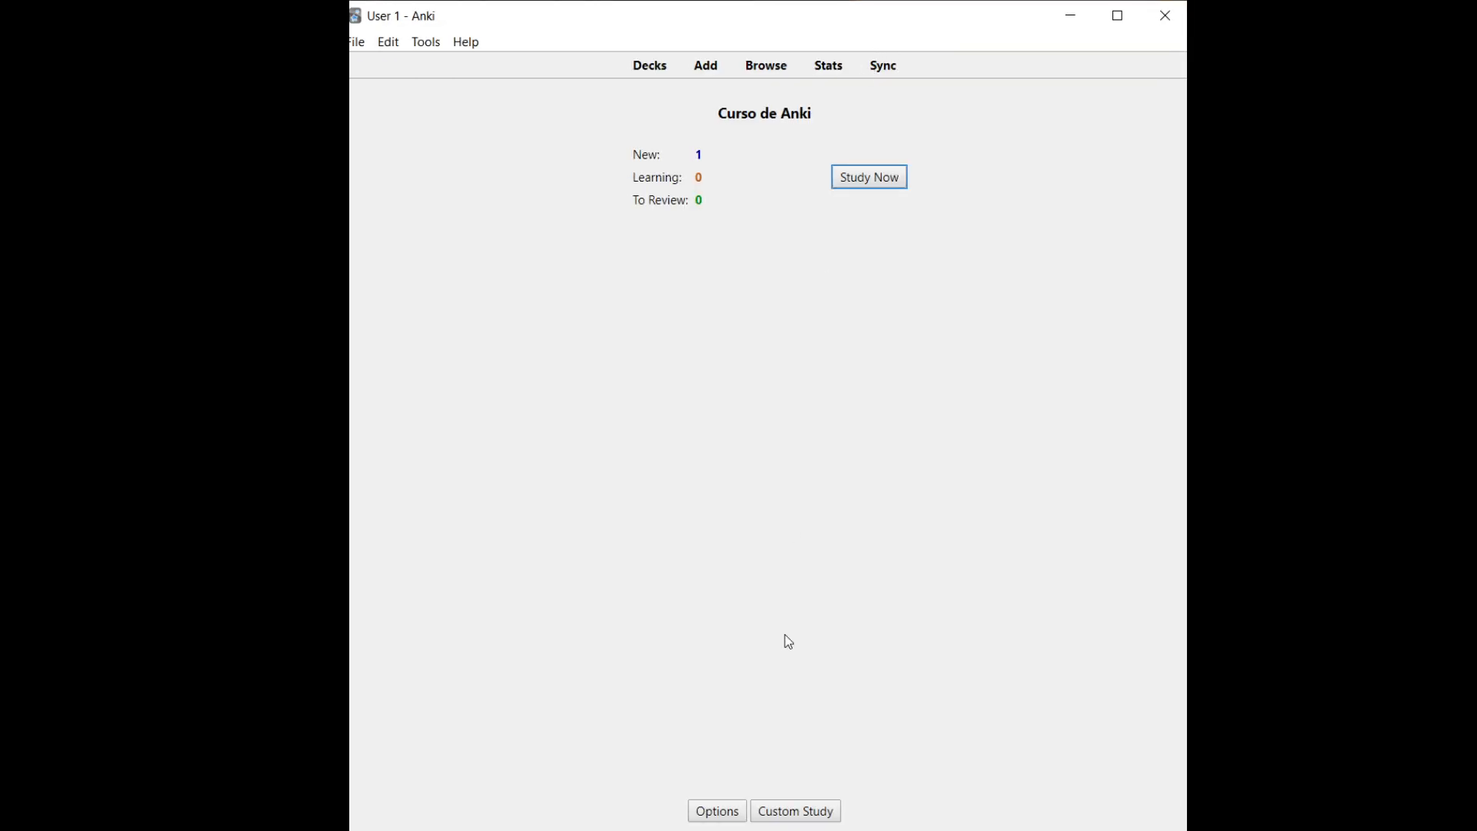
pyautogui.click(505, 830)
pyautogui.click(542, 826)
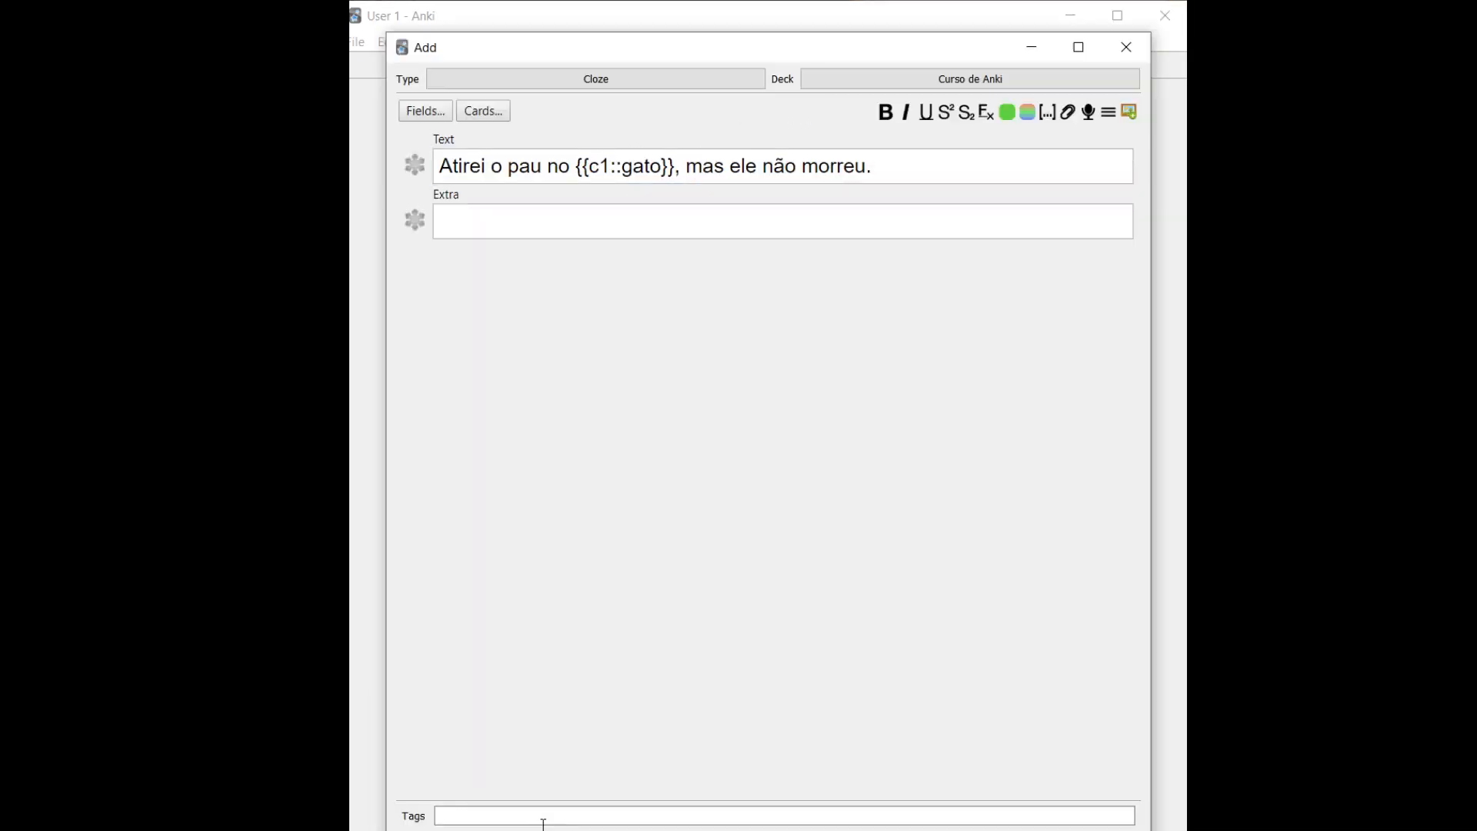
pyautogui.moveTo(787, 40); pyautogui.dragTo(774, 19)
pyautogui.click(848, 819)
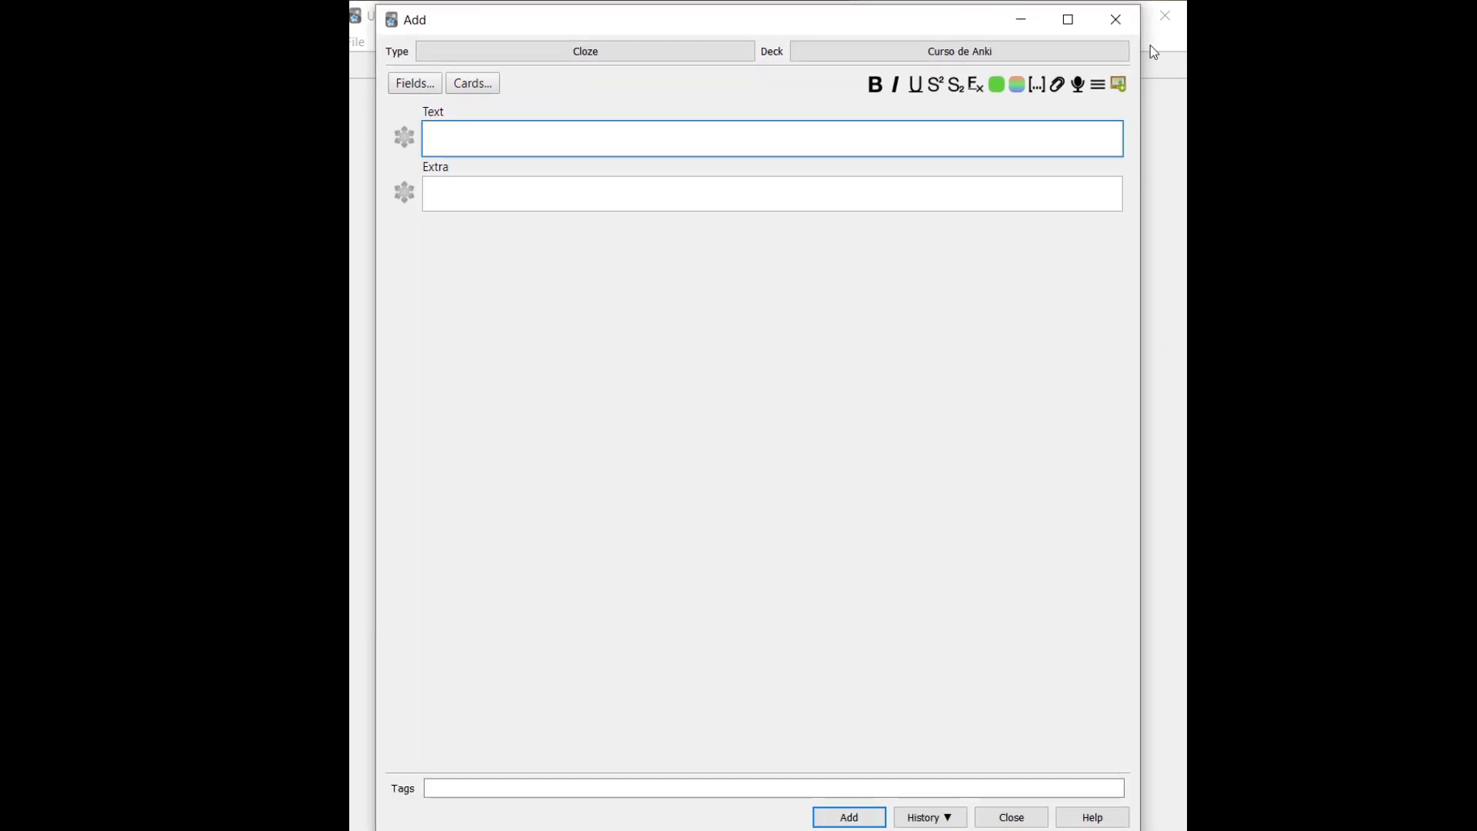
pyautogui.click(1116, 19)
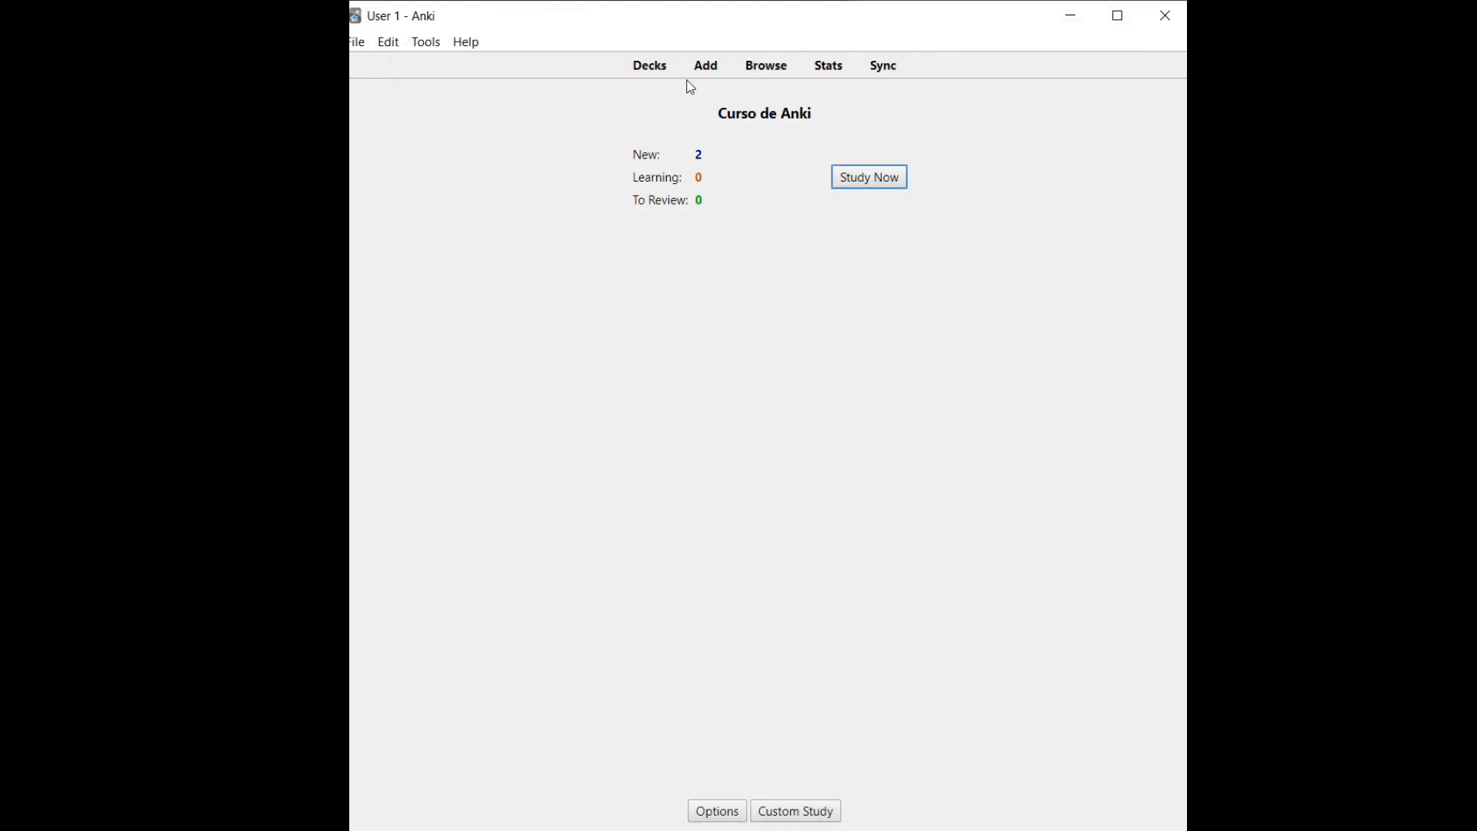
# Study both new Curso de Anki cards, revealing the fingers answer and the hidden gato, then reopen the overview
pyautogui.click(654, 78)
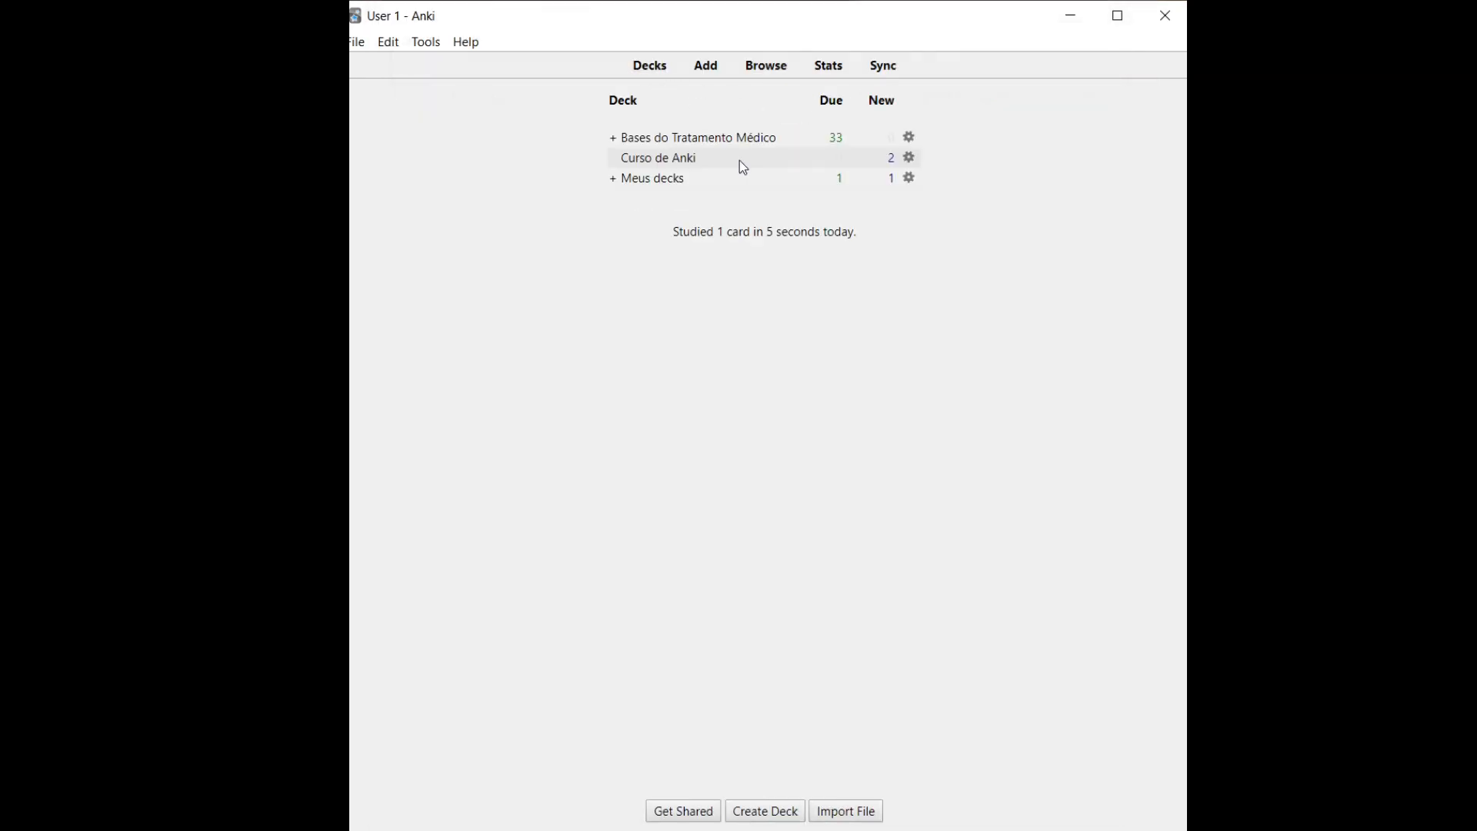
pyautogui.click(634, 161)
pyautogui.press('Return')
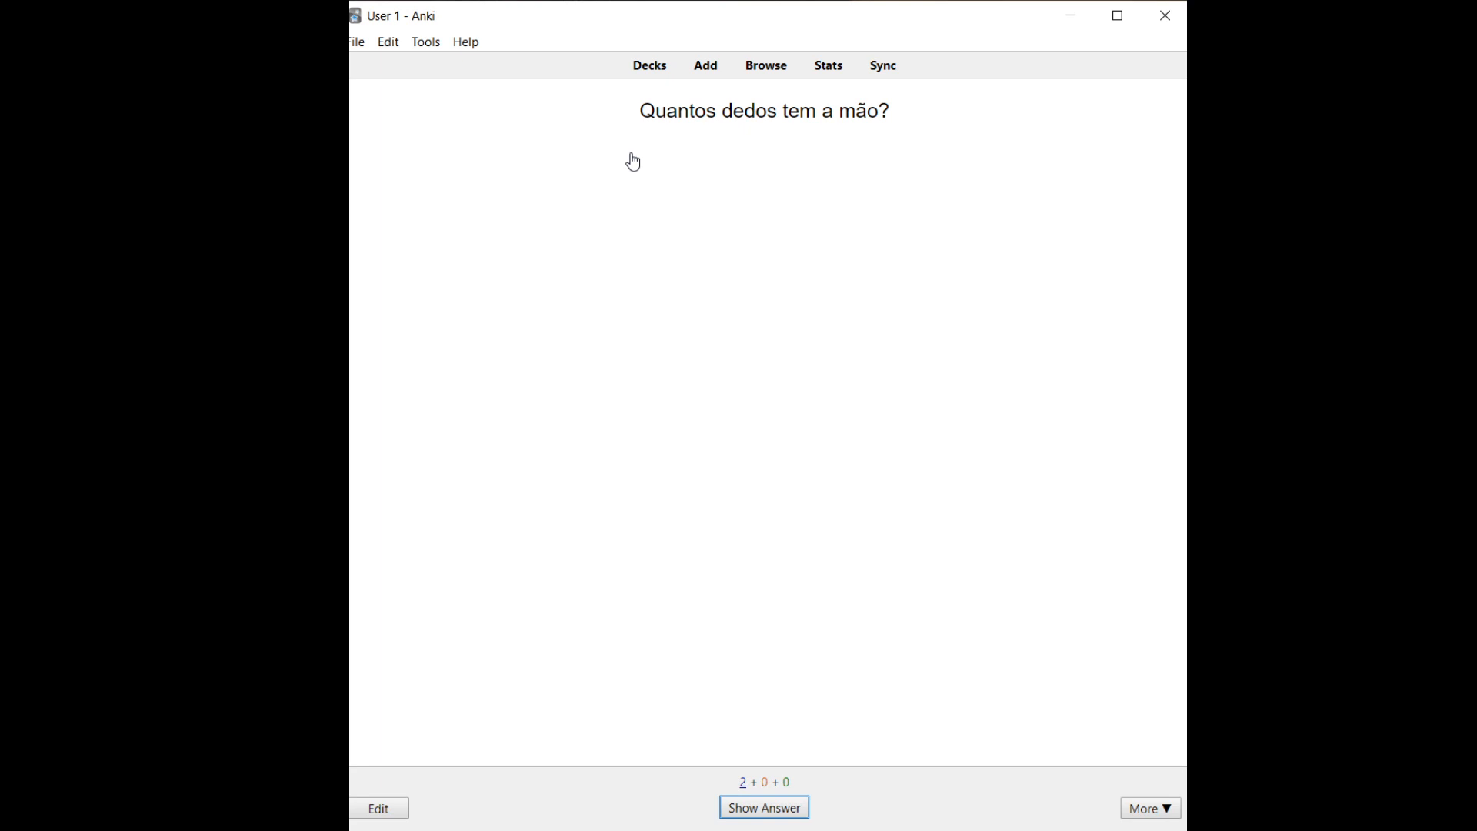
pyautogui.press('space')
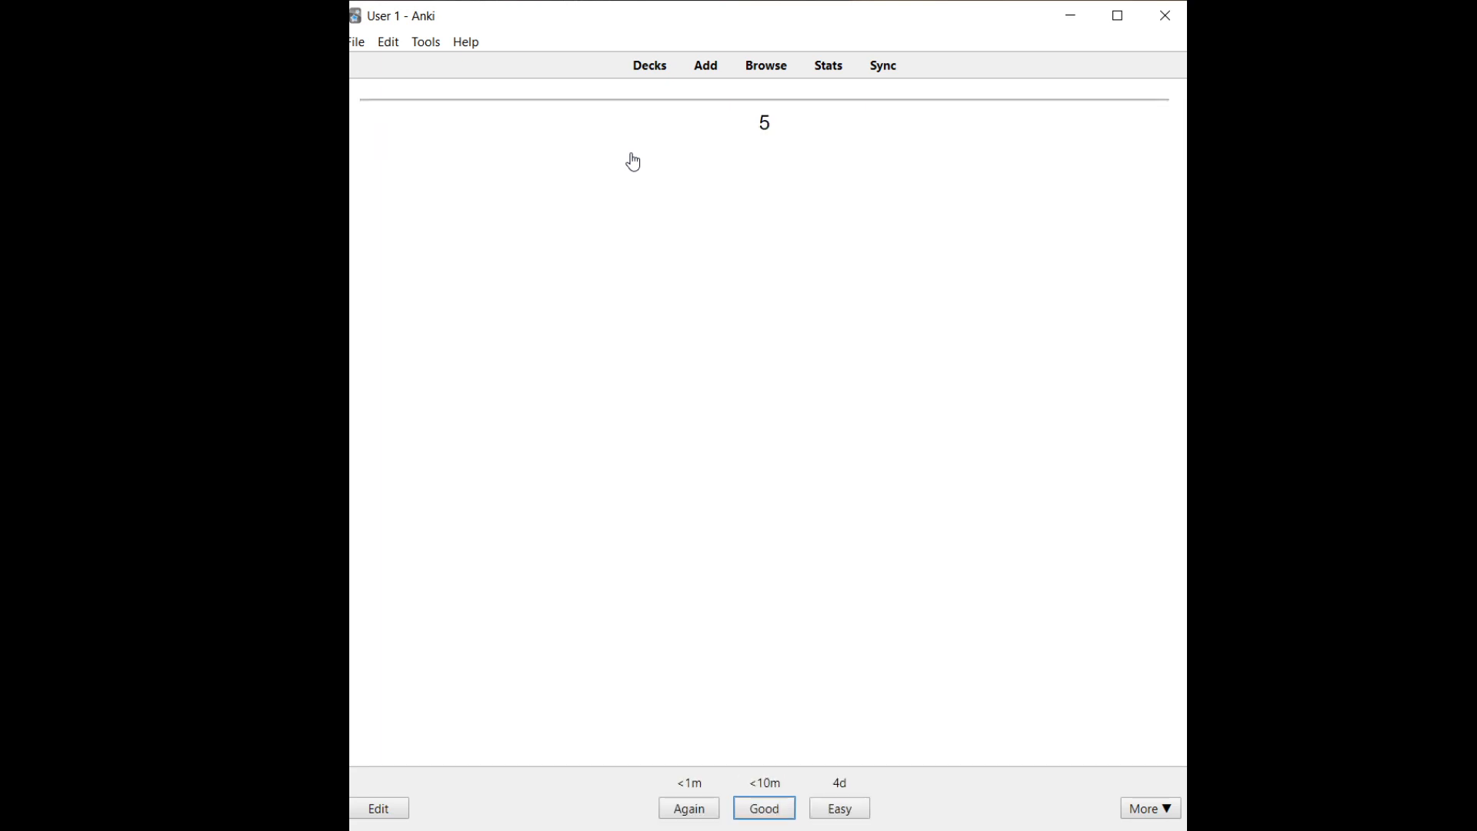
pyautogui.press('space')
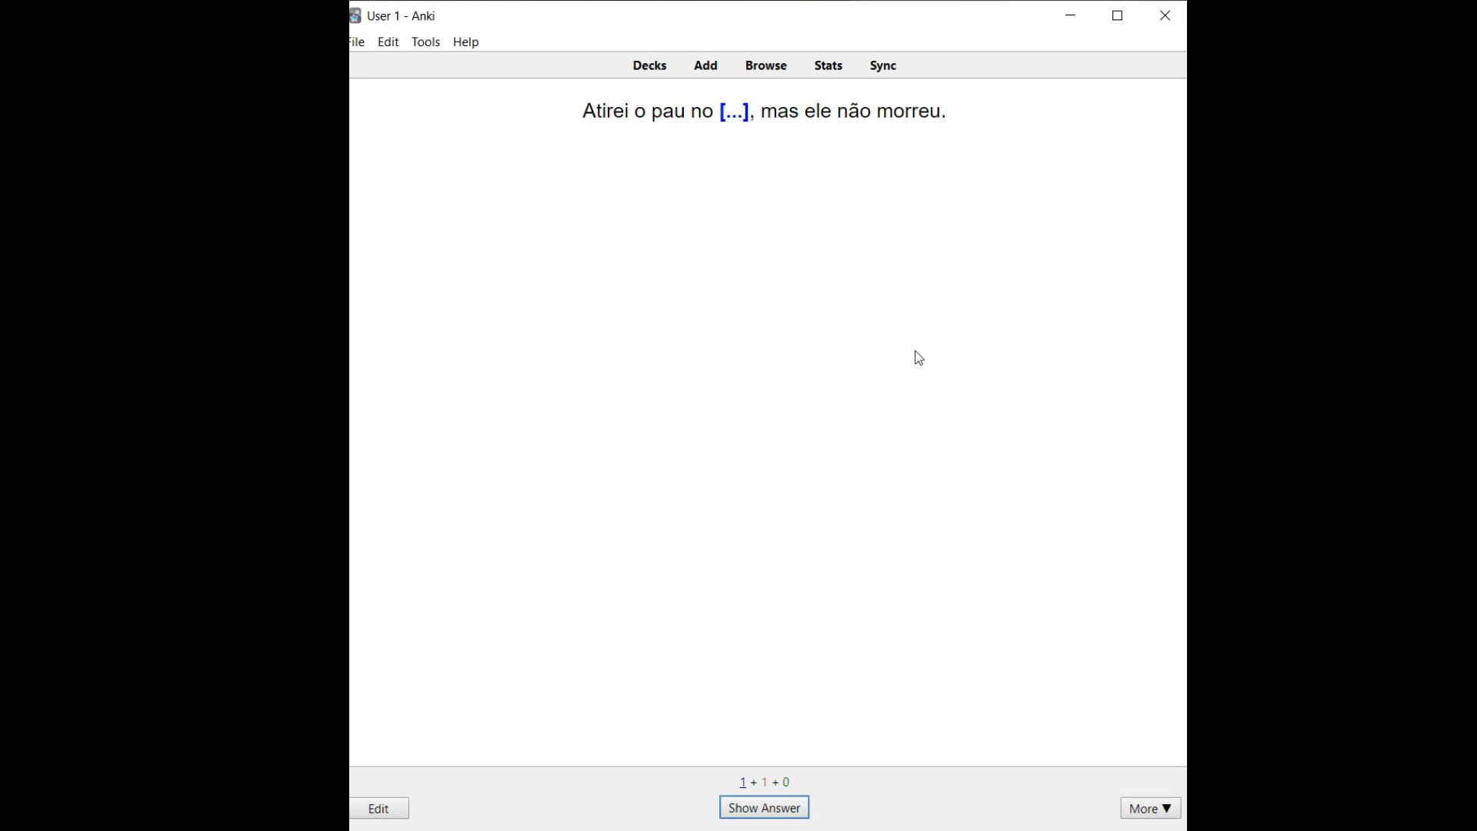
pyautogui.press('space')
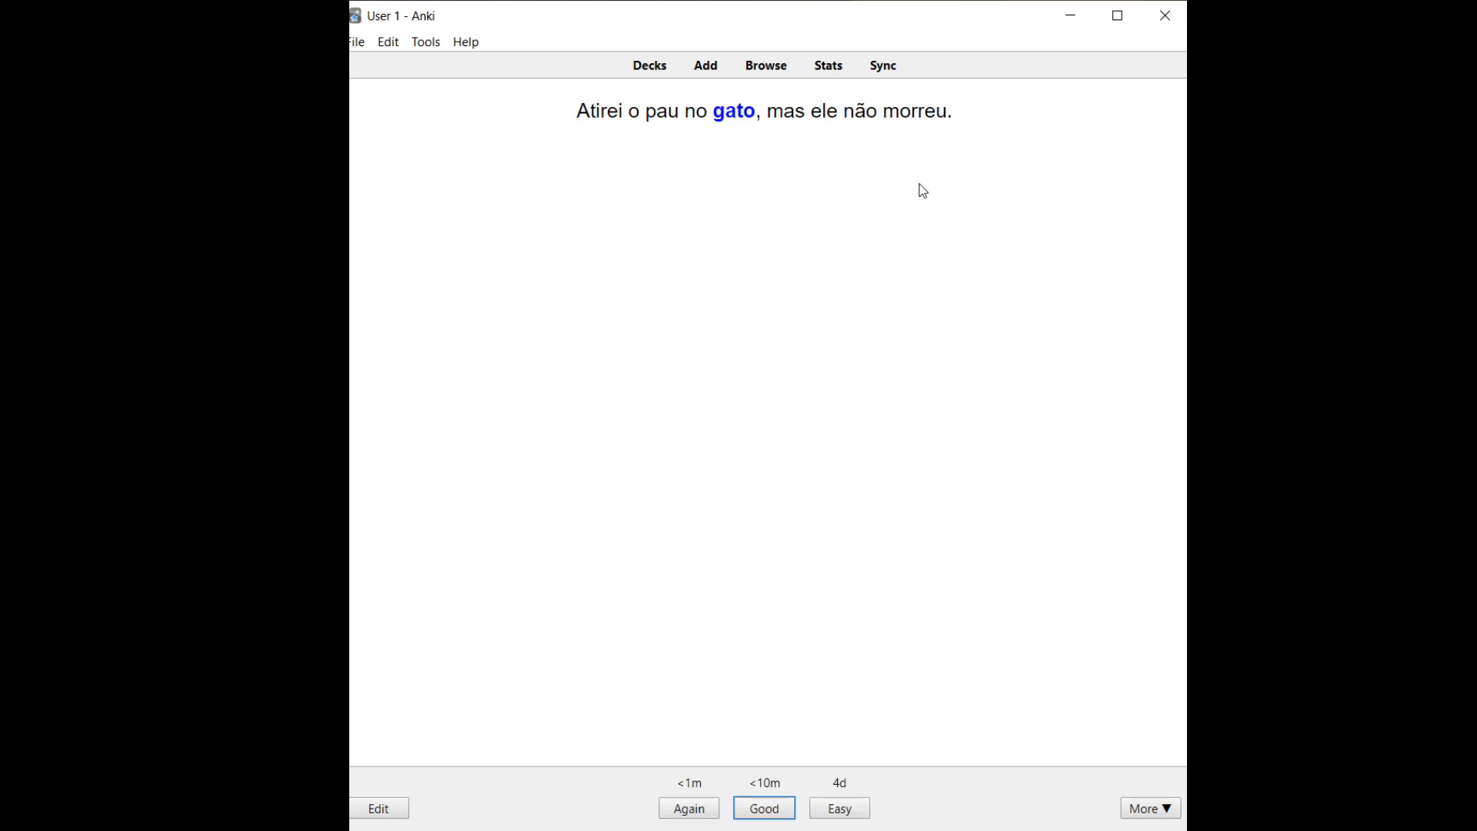
pyautogui.click(646, 79)
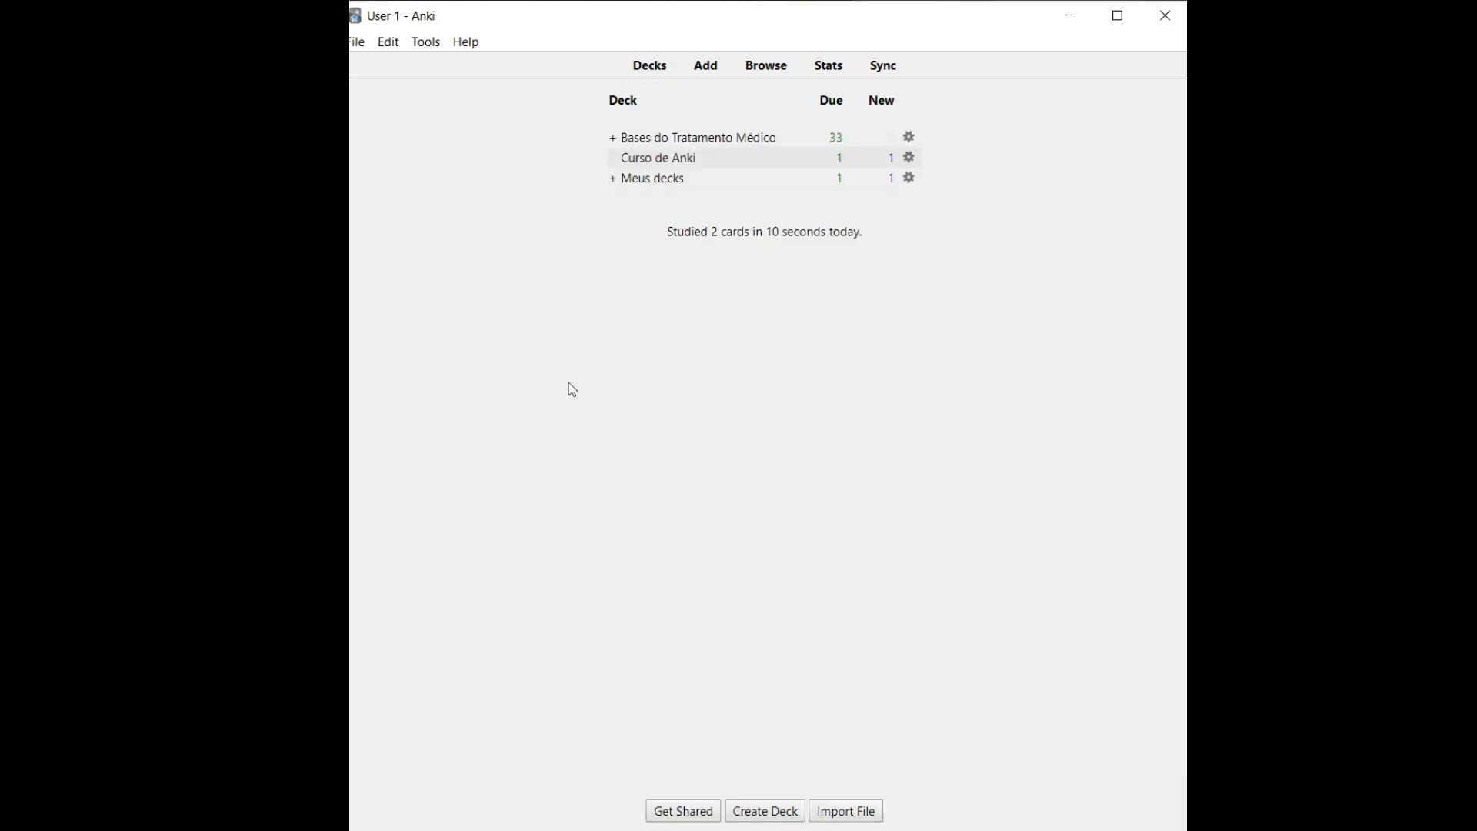
pyautogui.click(668, 159)
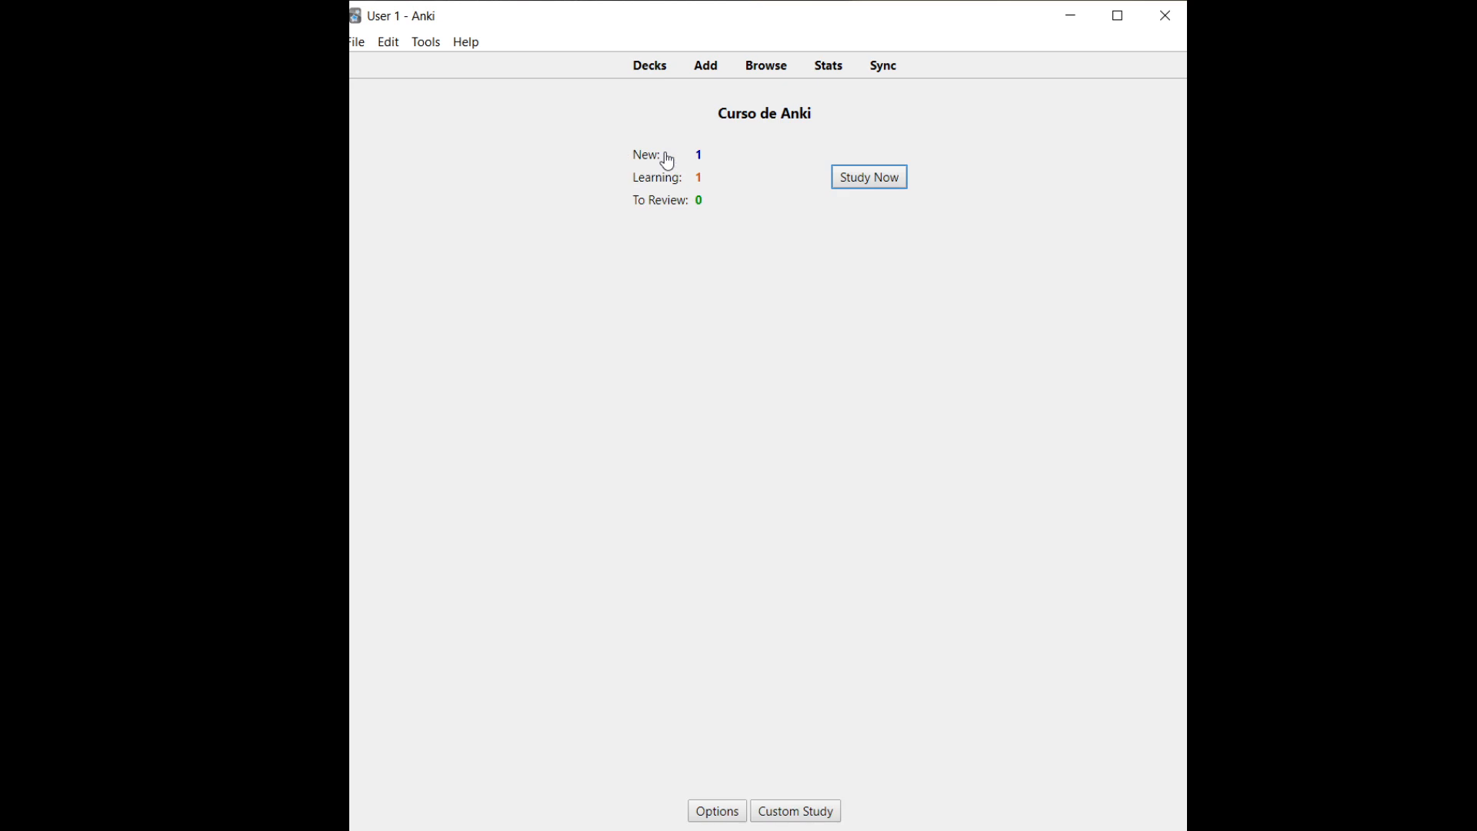
# Start a new note and type 'Quais são as partes de uma casa?' in the Text field
pyautogui.click(707, 67)
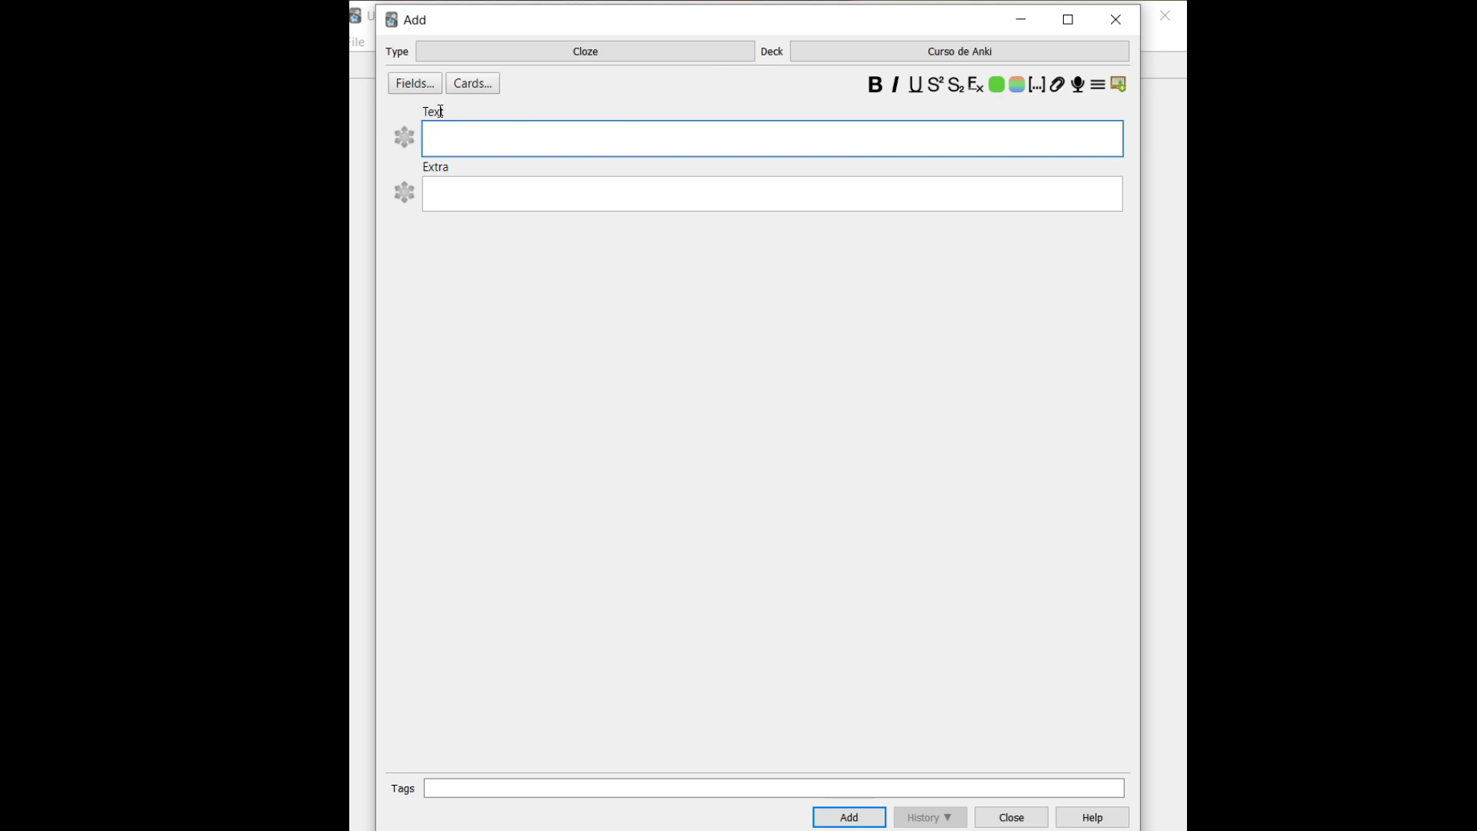
pyautogui.moveTo(422, 107); pyautogui.dragTo(473, 127)
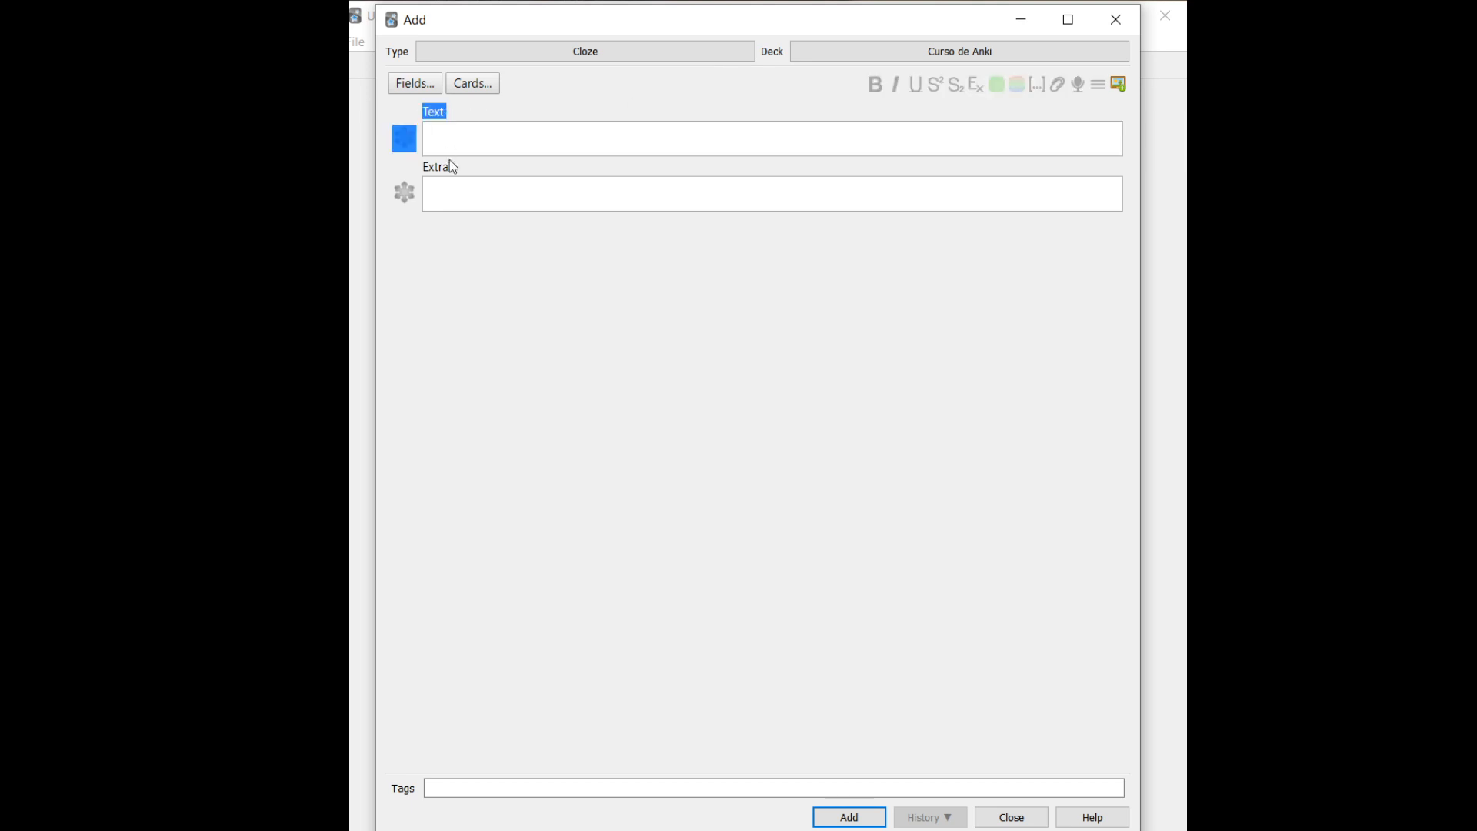
pyautogui.click(450, 159)
pyautogui.click(489, 143)
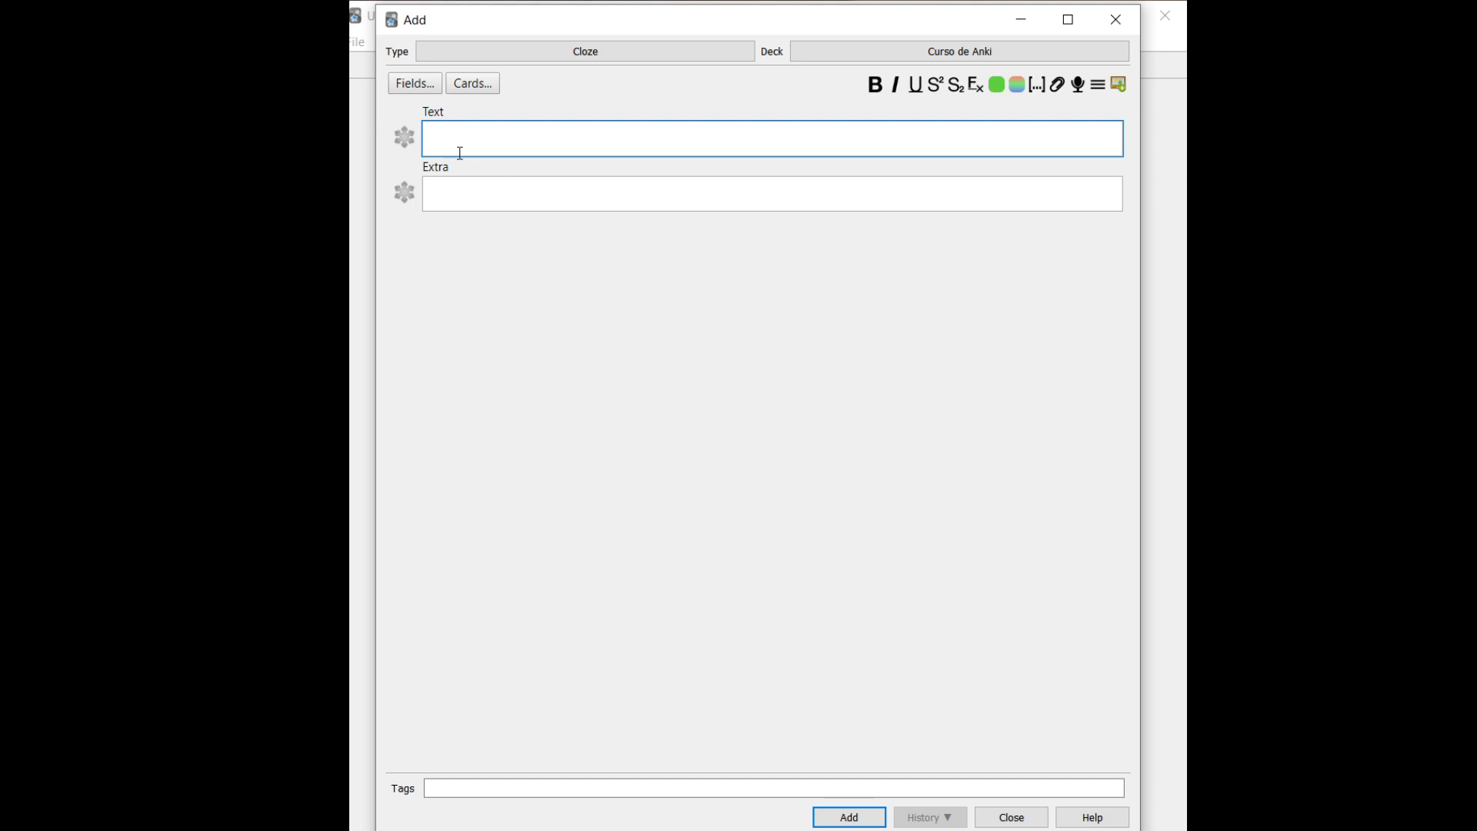
pyautogui.click(475, 189)
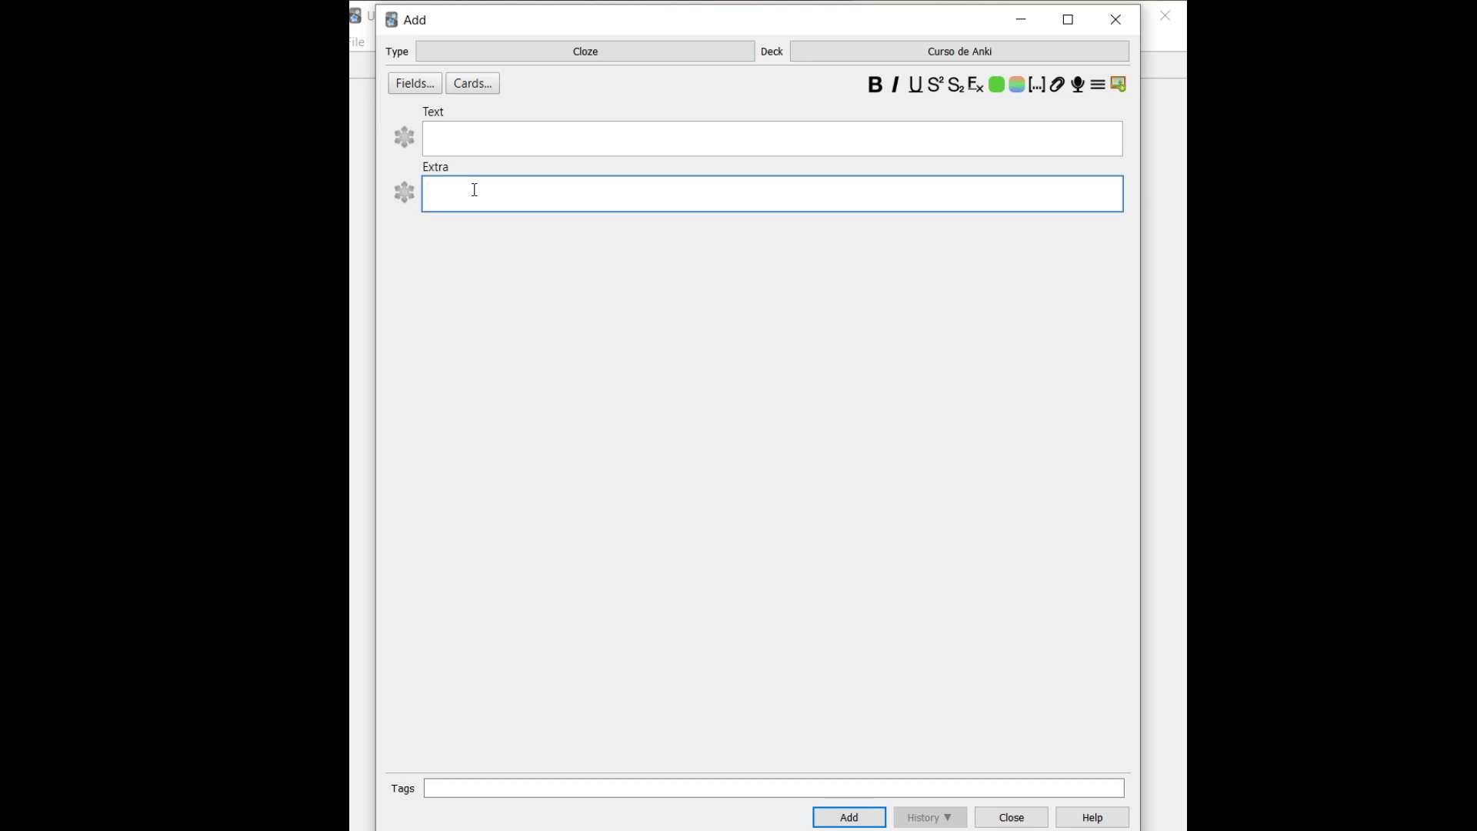
pyautogui.click(444, 124)
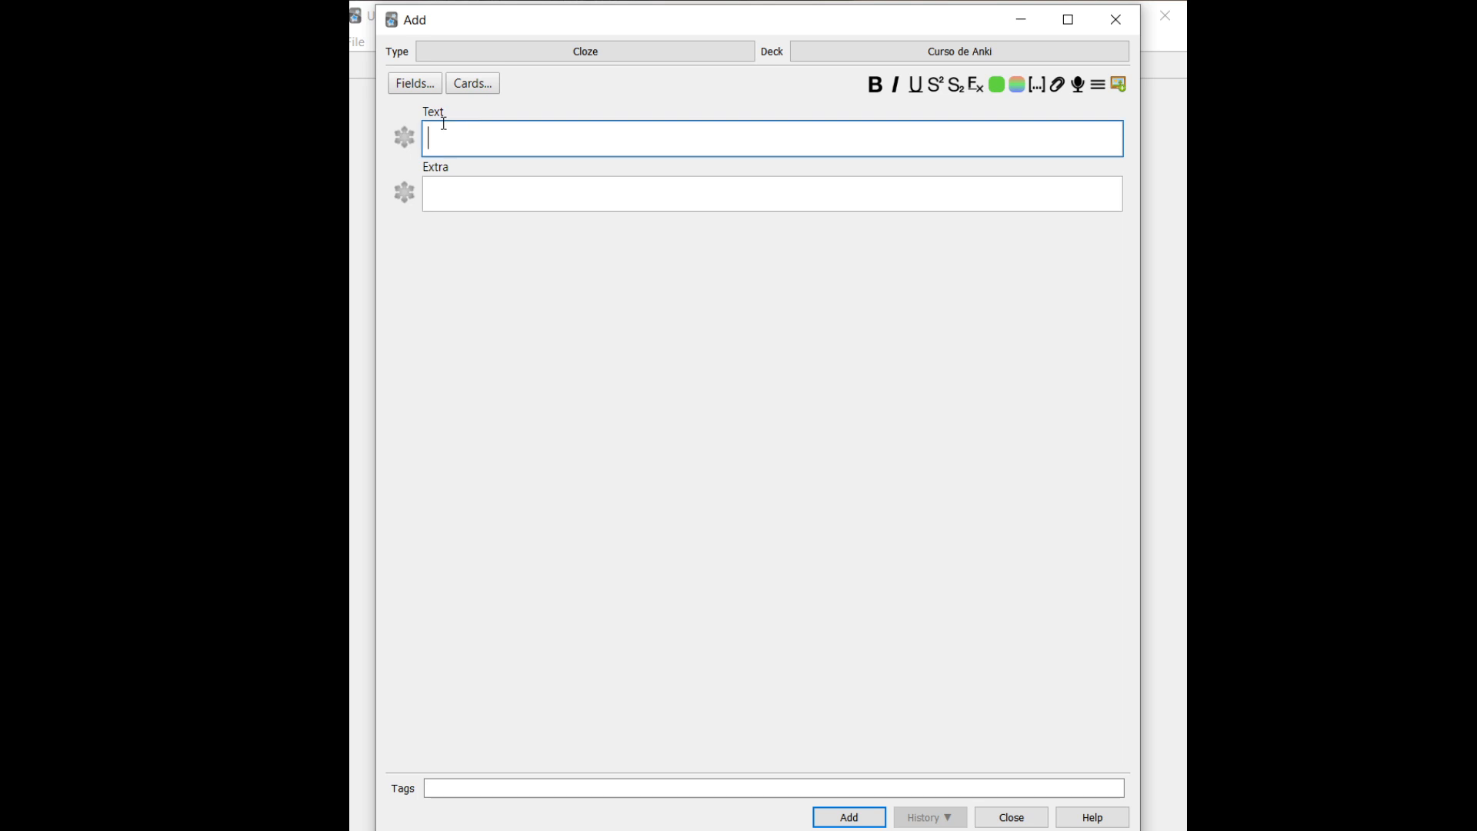
pyautogui.press('capslock')
pyautogui.write('Q')
pyautogui.press('capslock')
pyautogui.write('uais s')
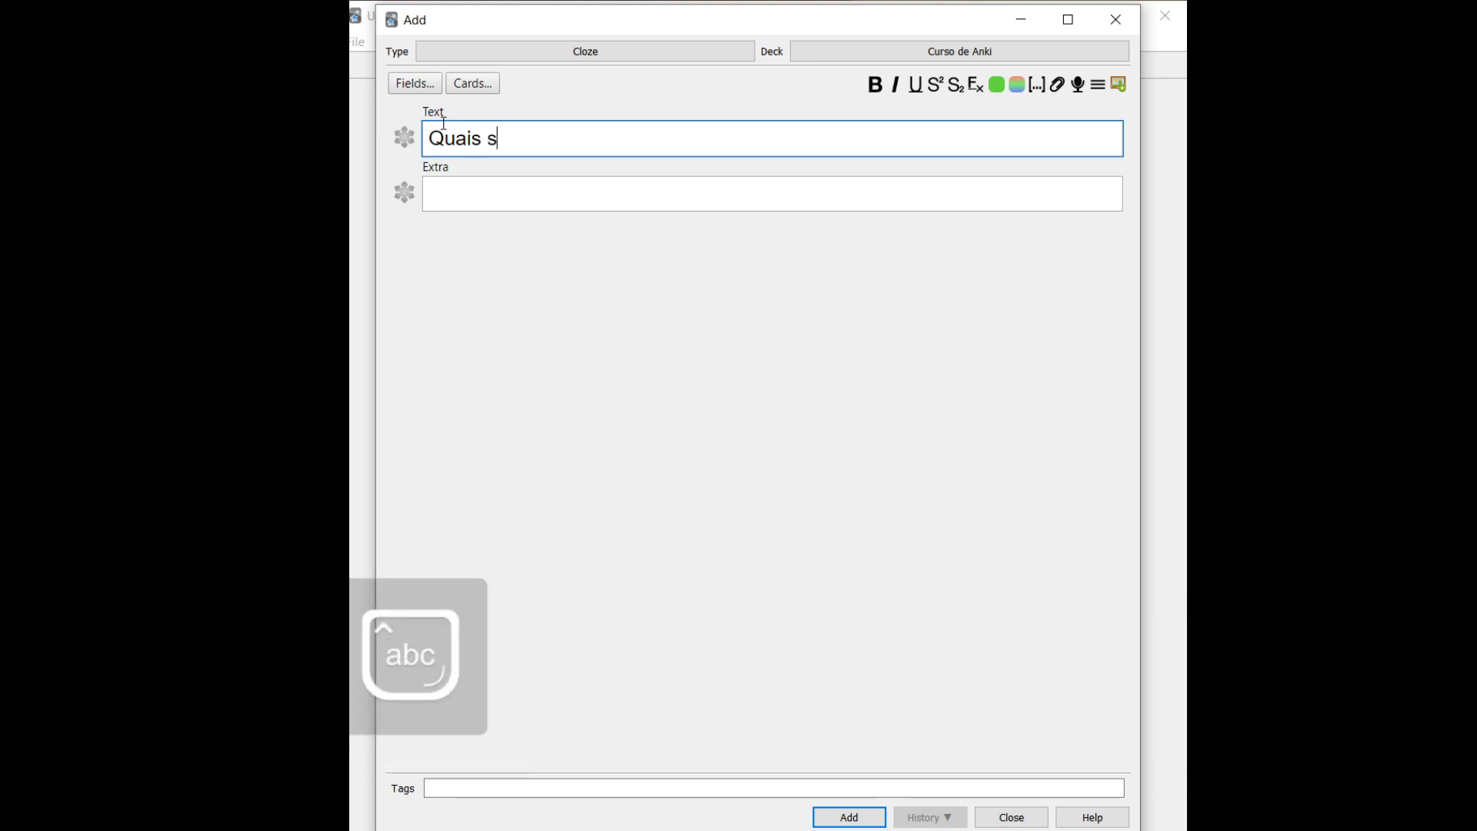
pyautogui.write('ão as parte')
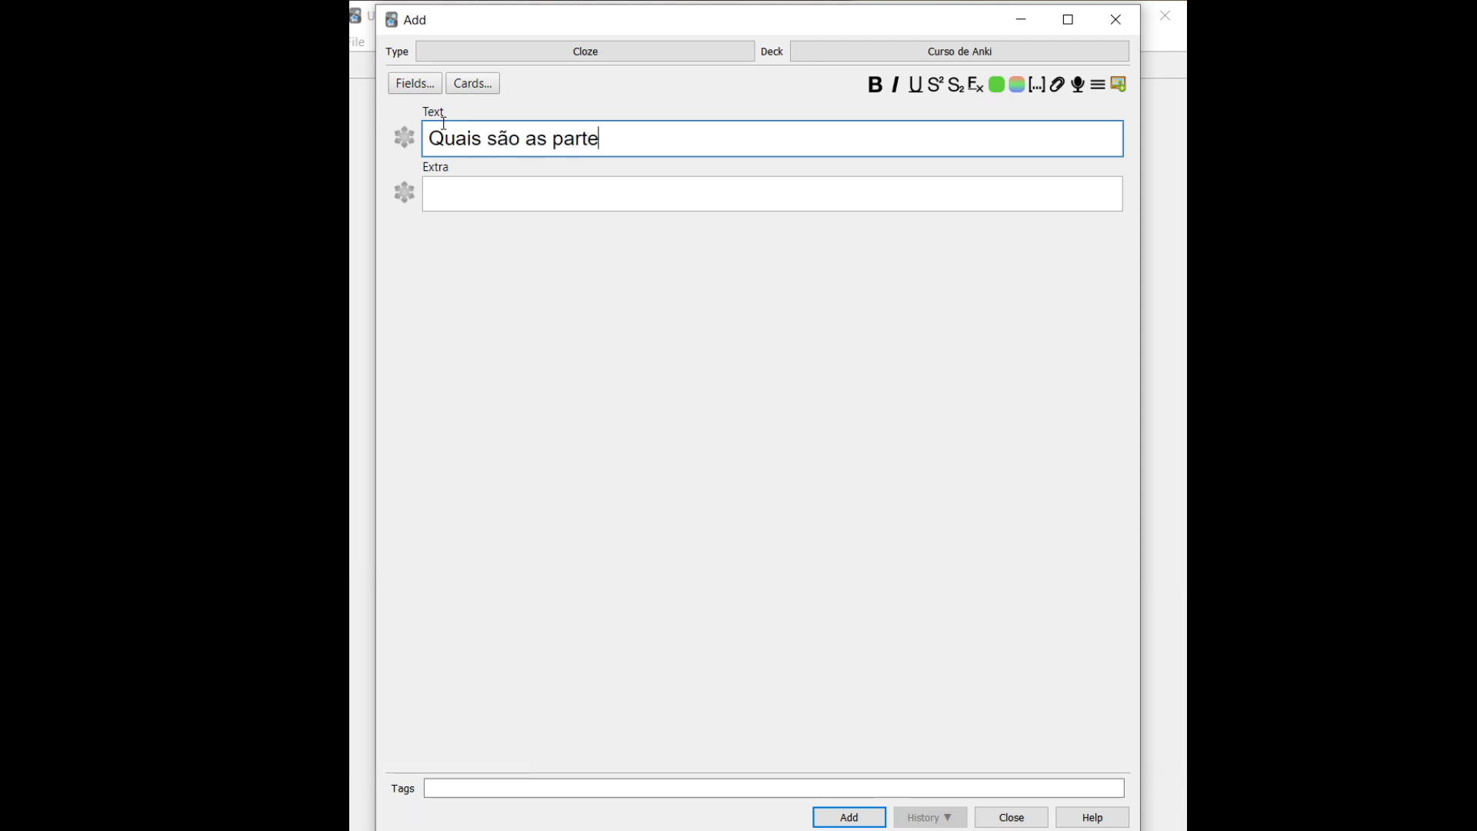
pyautogui.write('s de uma casa?')
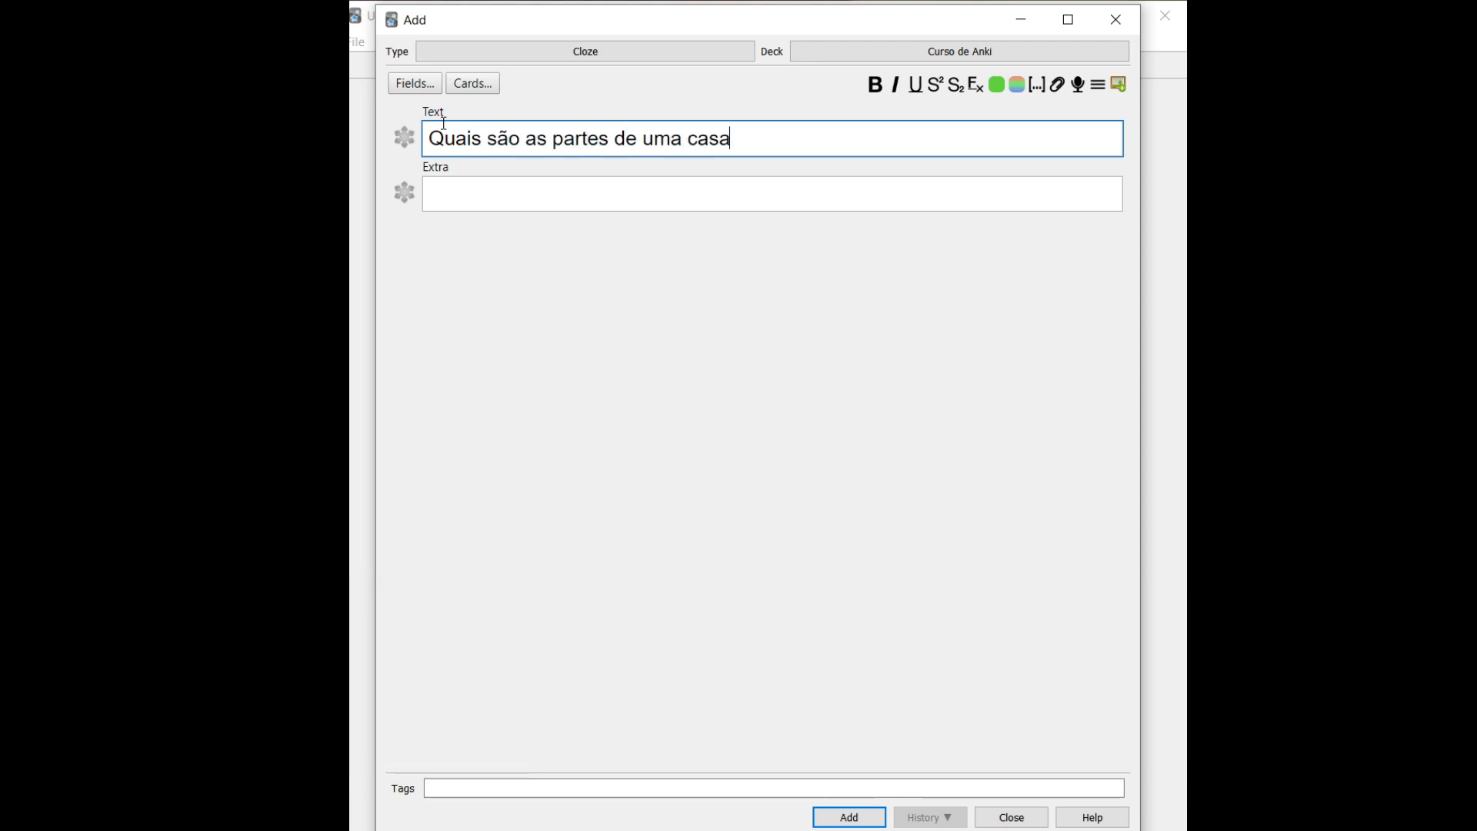
# Add a c1 cloze line below the question reading 'Quarto, sala, cozinha, banheiro...'
pyautogui.click(451, 186)
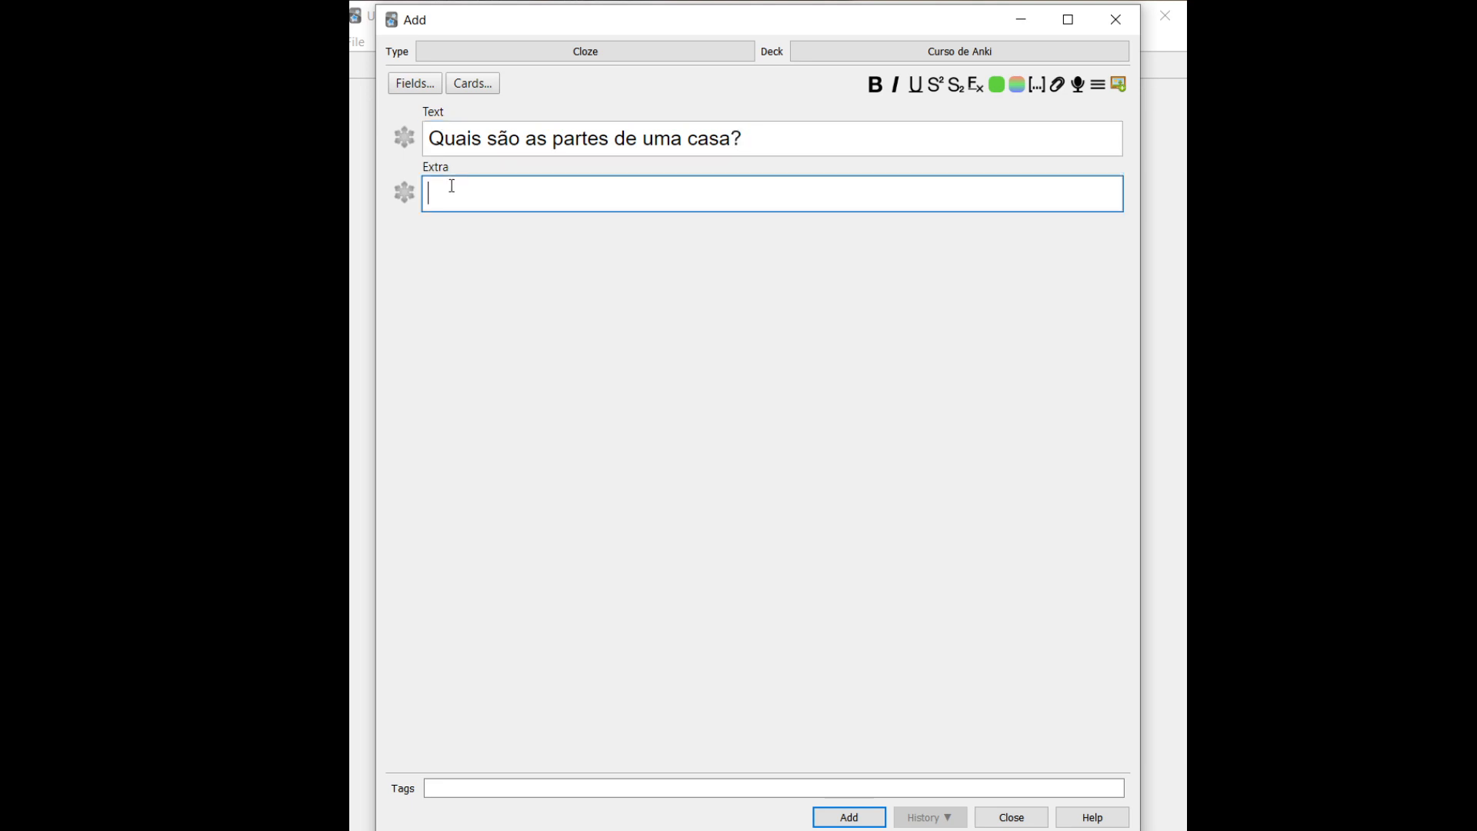
pyautogui.click(885, 135)
pyautogui.press('Return')
pyautogui.press('Return')
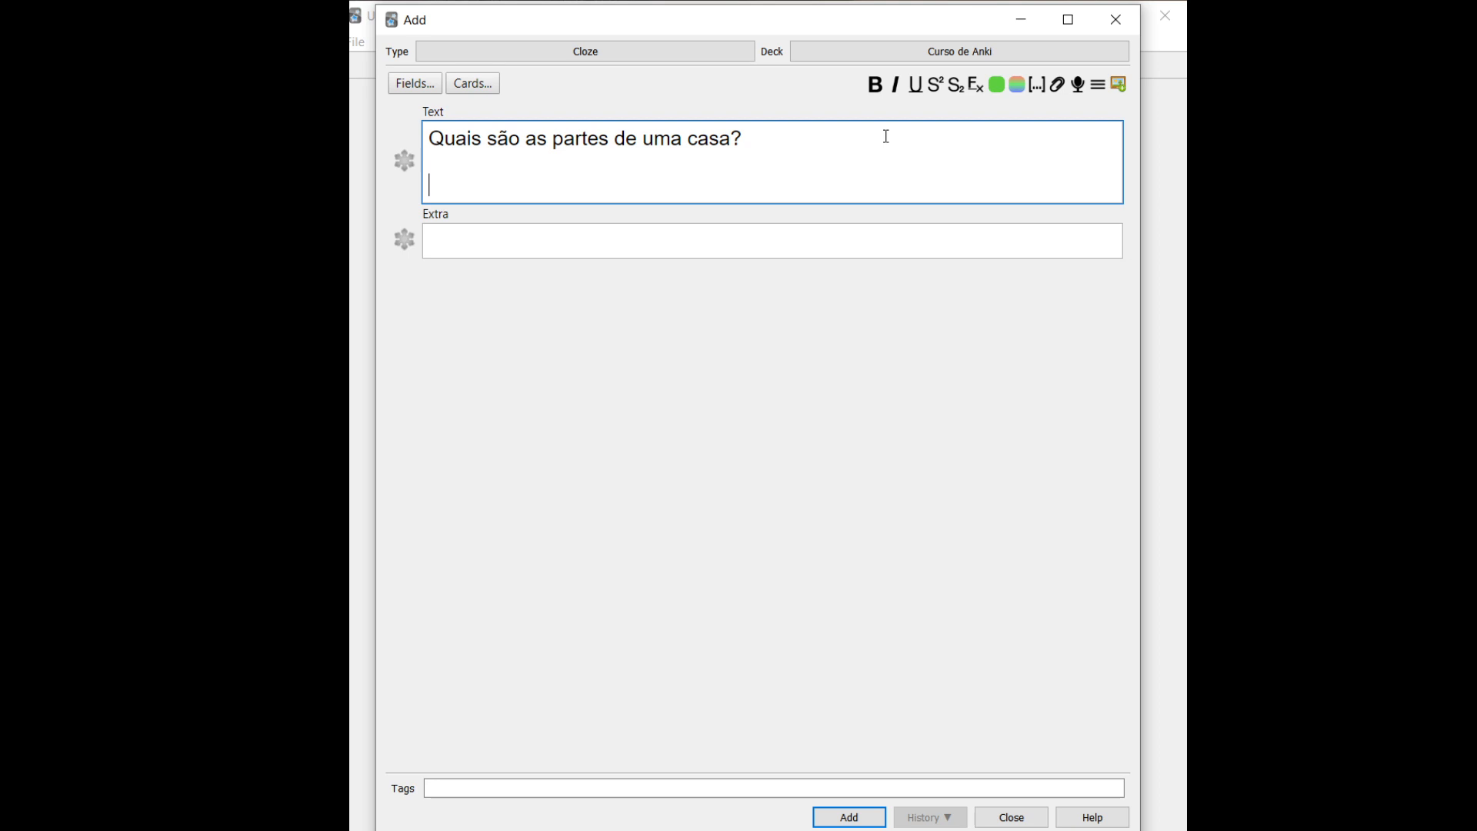
pyautogui.click(1038, 86)
pyautogui.press('capslock')
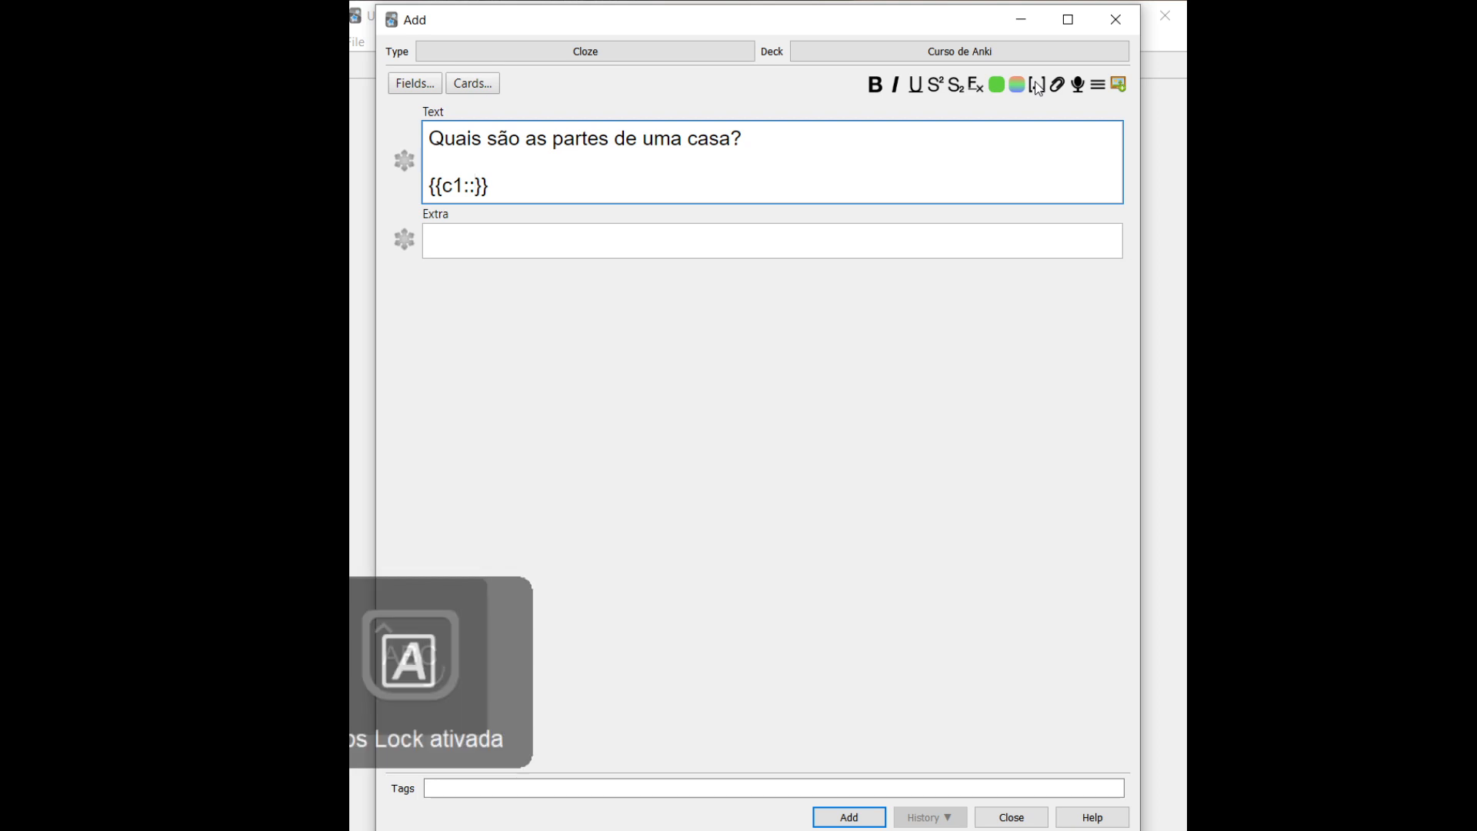
pyautogui.write('Q')
pyautogui.press('capslock')
pyautogui.write('uarto')
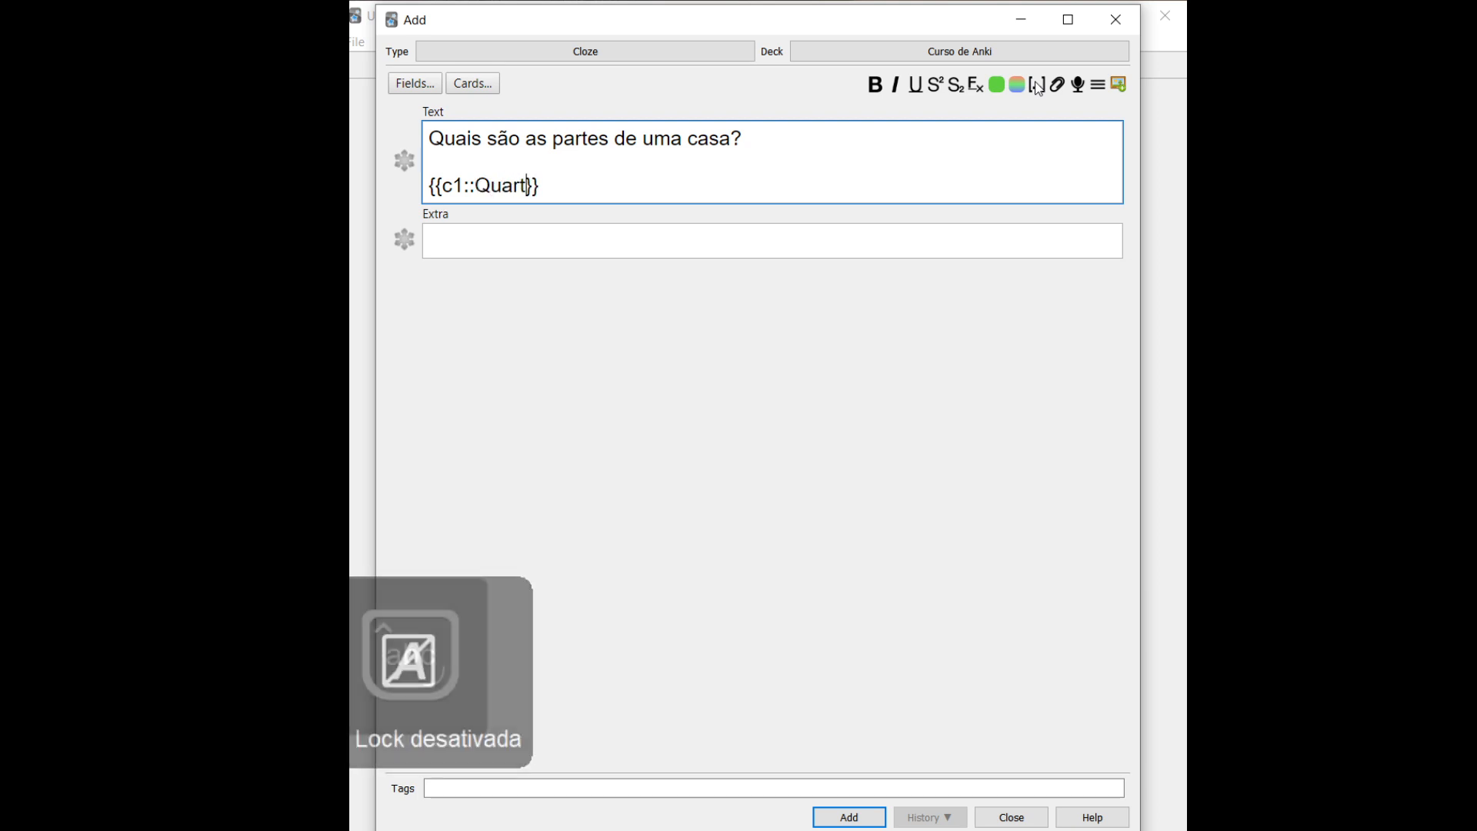
pyautogui.press('BackSpace')
pyautogui.write(', s')
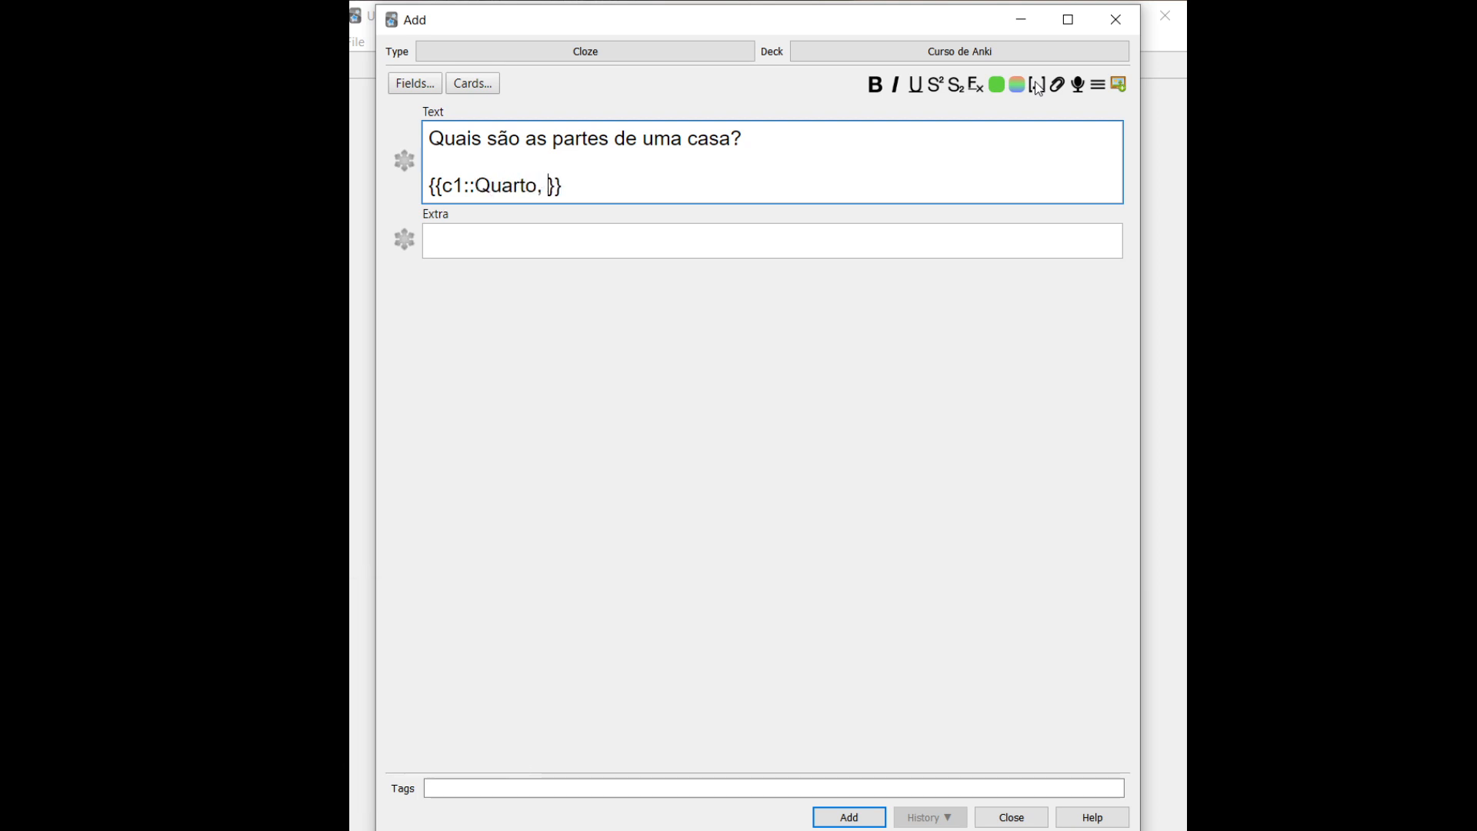
pyautogui.press('BackSpace')
pyautogui.press('capslock')
pyautogui.write('S')
pyautogui.press('capslock')
pyautogui.write('a')
pyautogui.press('BackSpace')
pyautogui.press('BackSpace')
pyautogui.write('sala, cozinha, ')
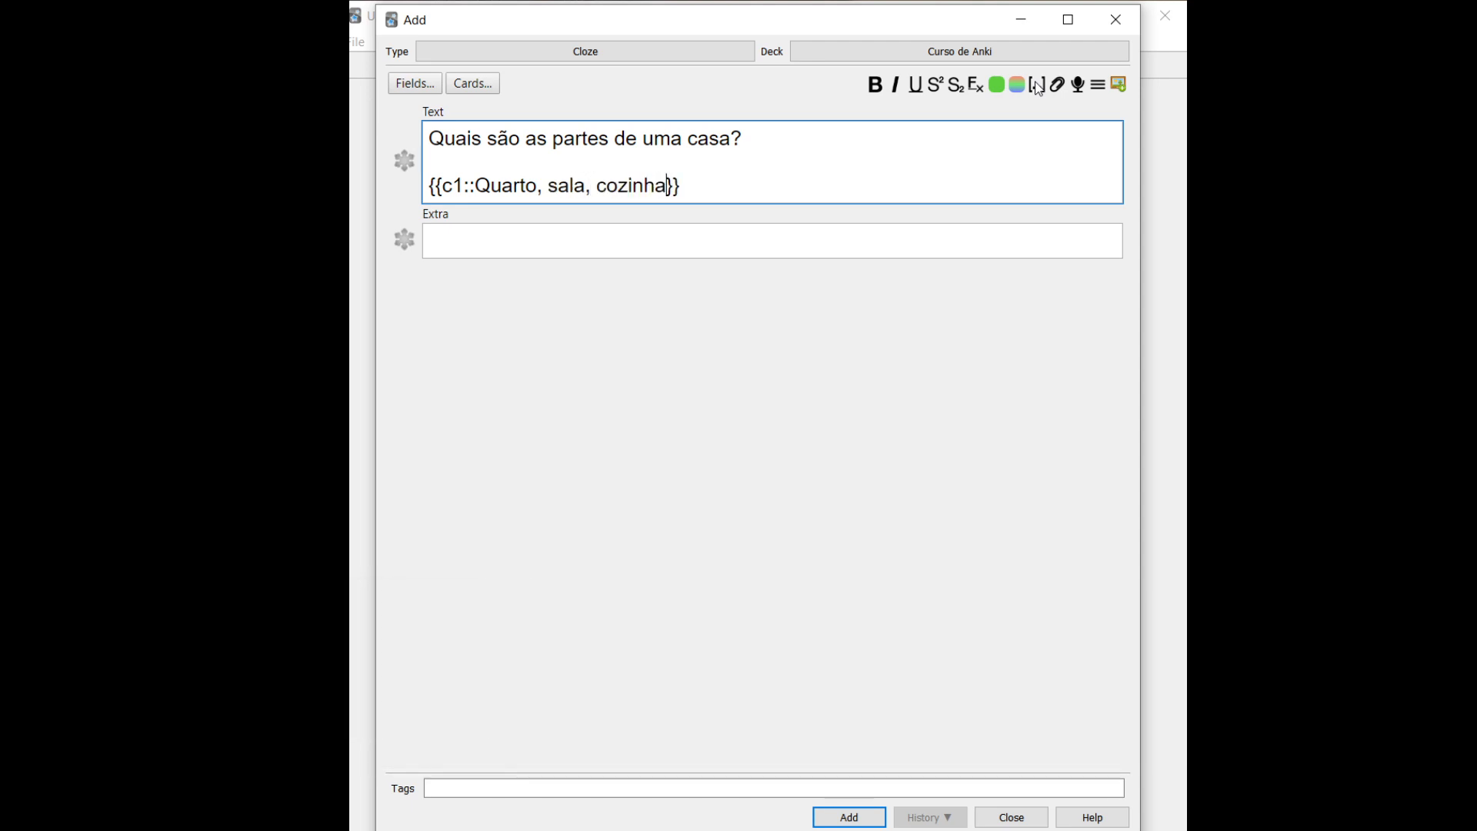
pyautogui.write('banheiro...')
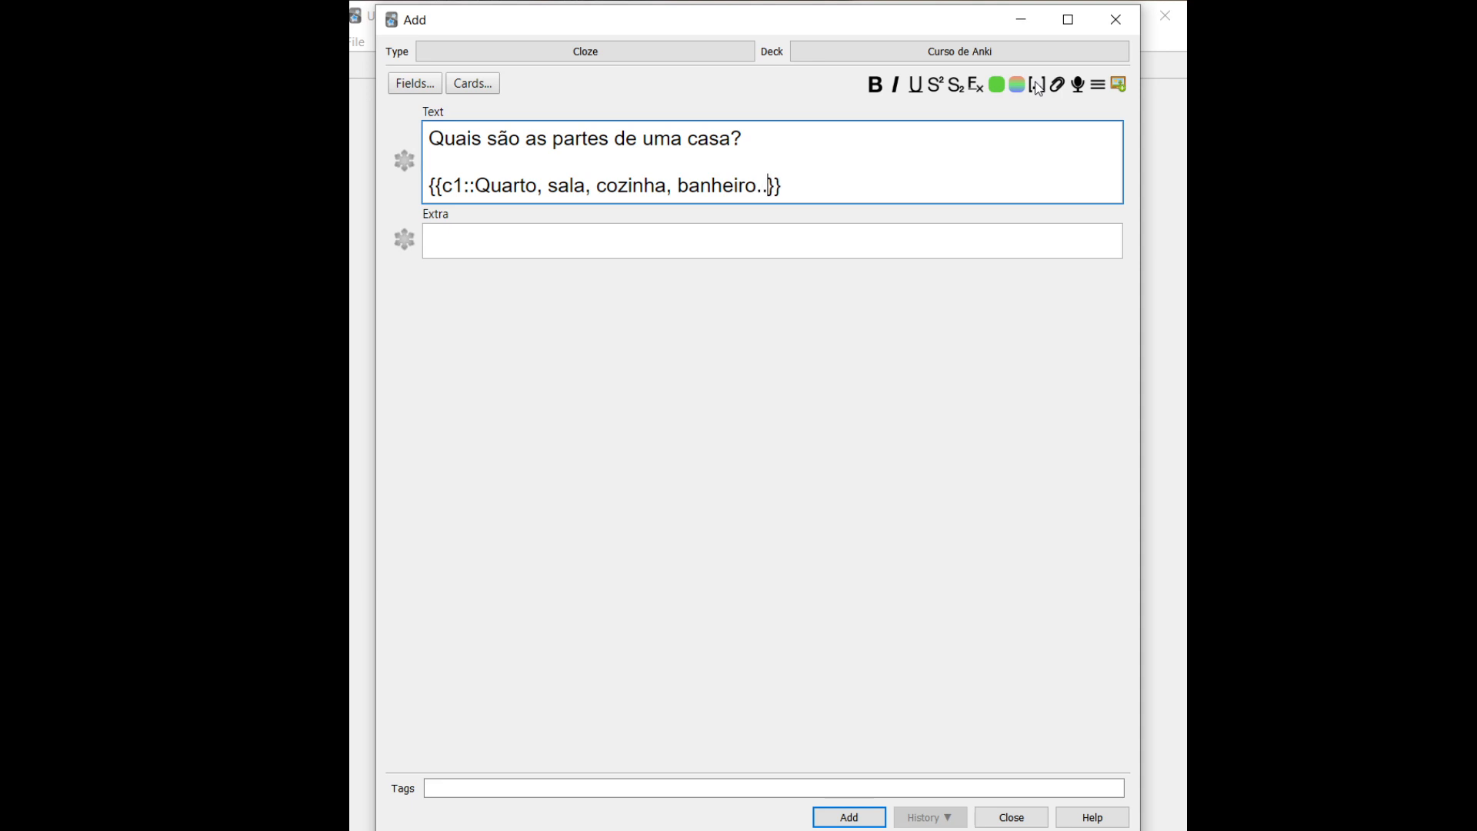
# Fill Extra with the letters Q, S, C, B, add the note, and close the Add window
pyautogui.click(665, 250)
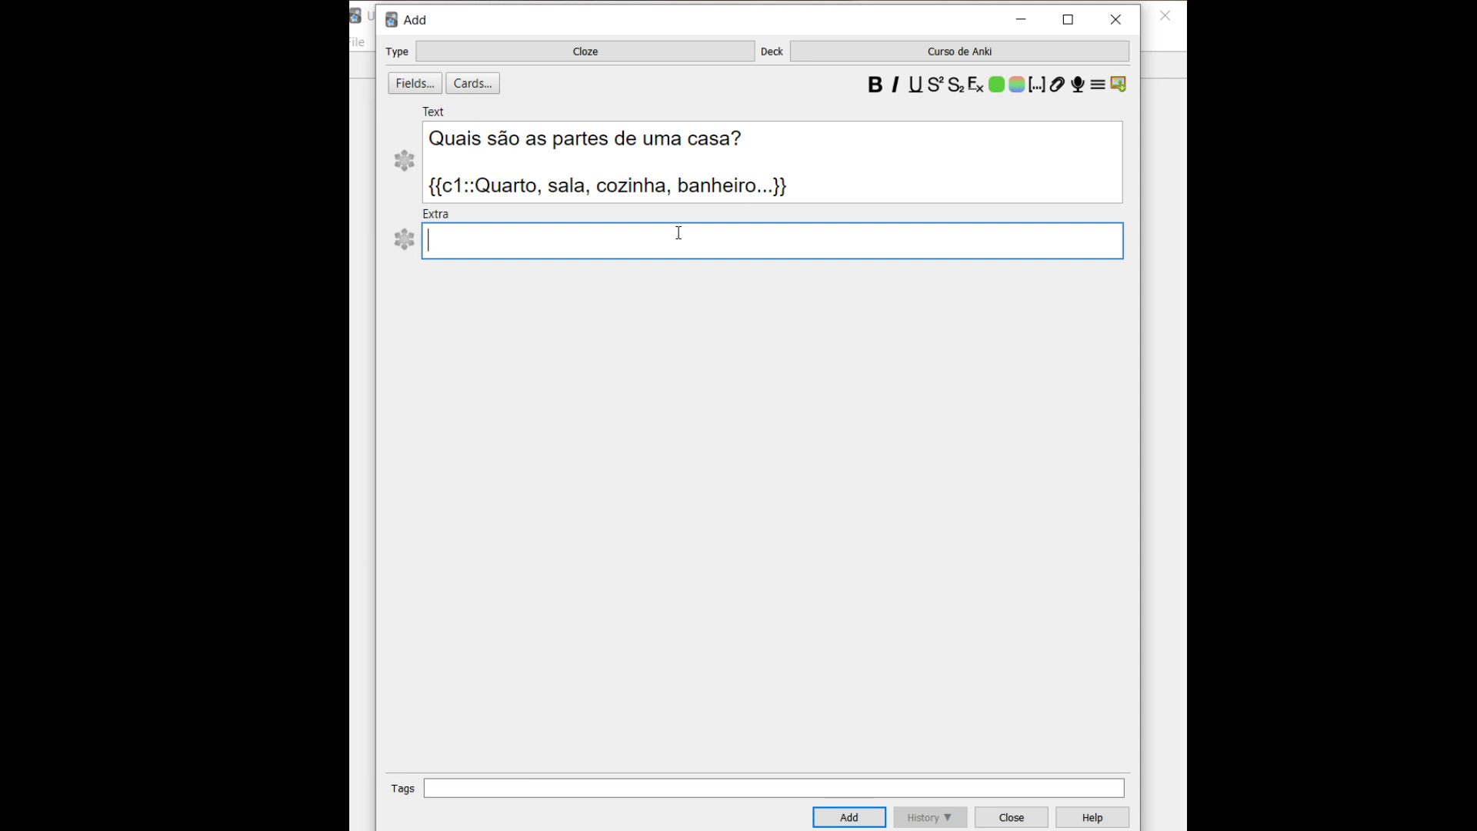
pyautogui.press('capslock')
pyautogui.write('Q')
pyautogui.write('S')
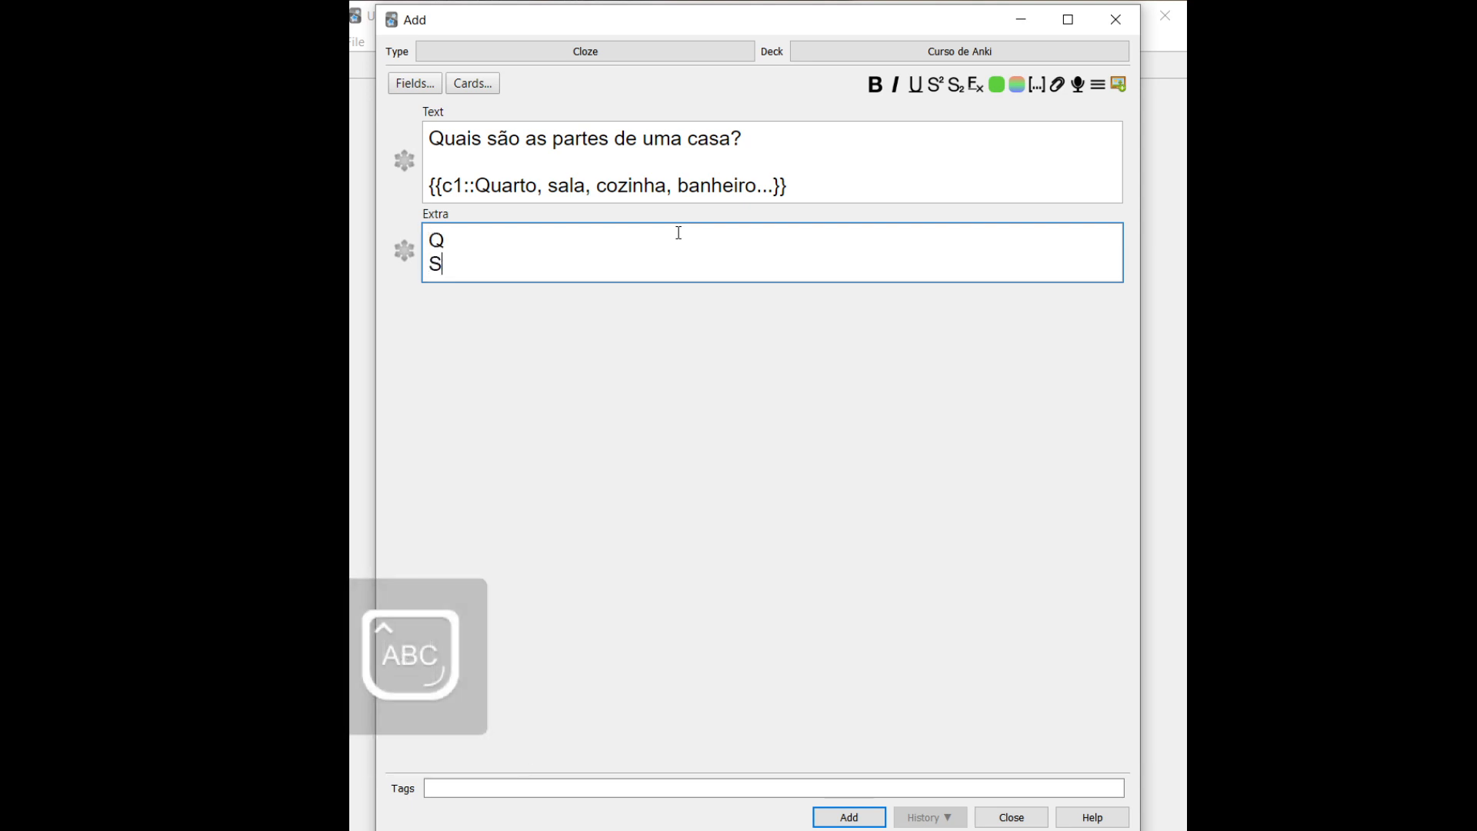
pyautogui.press('Return')
pyautogui.write('C')
pyautogui.press('Return')
pyautogui.write('B')
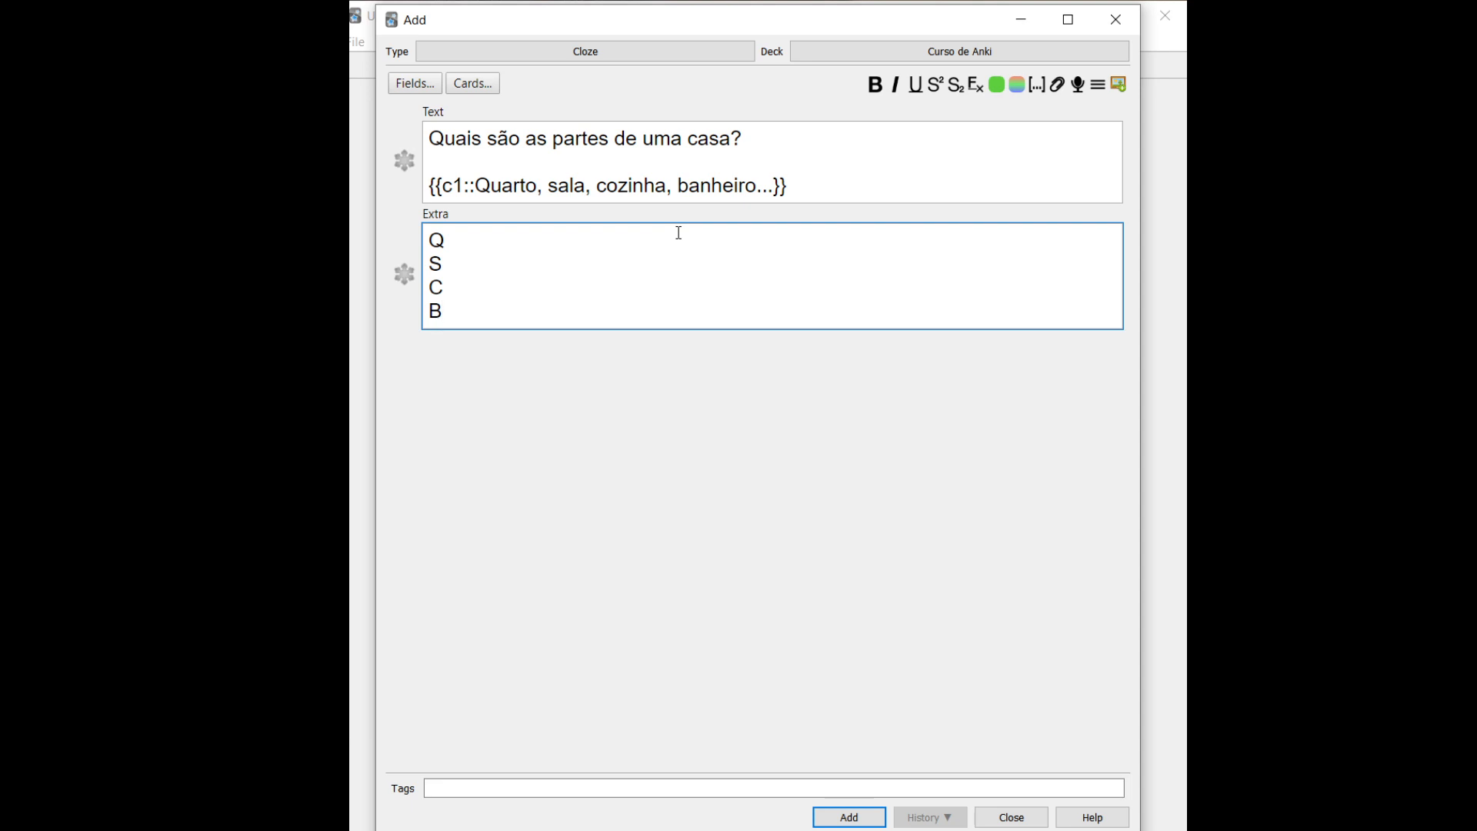
pyautogui.moveTo(450, 238); pyautogui.dragTo(435, 304)
pyautogui.hotkey('ctrl', 'Return')
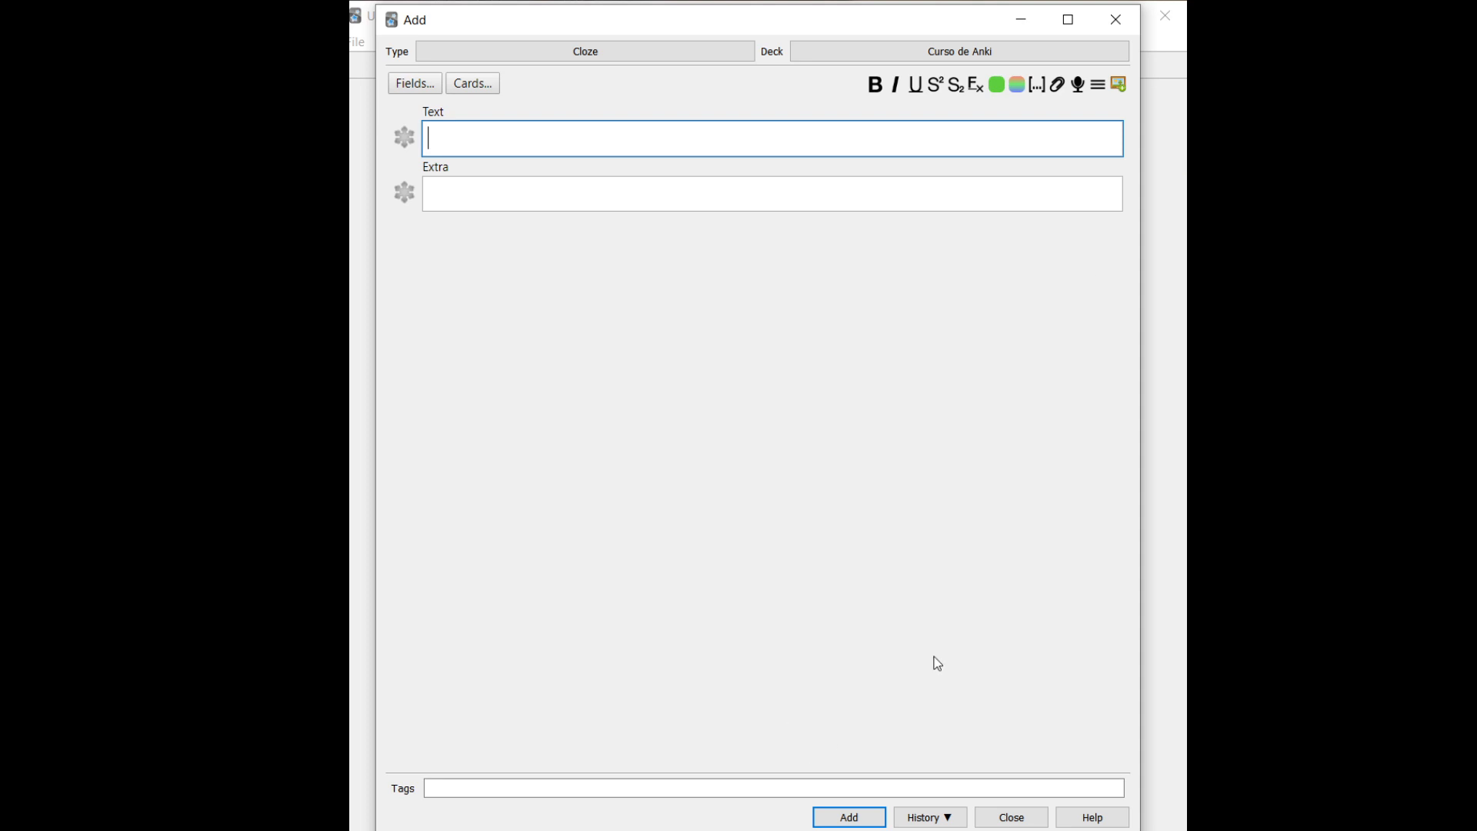
pyautogui.click(1117, 21)
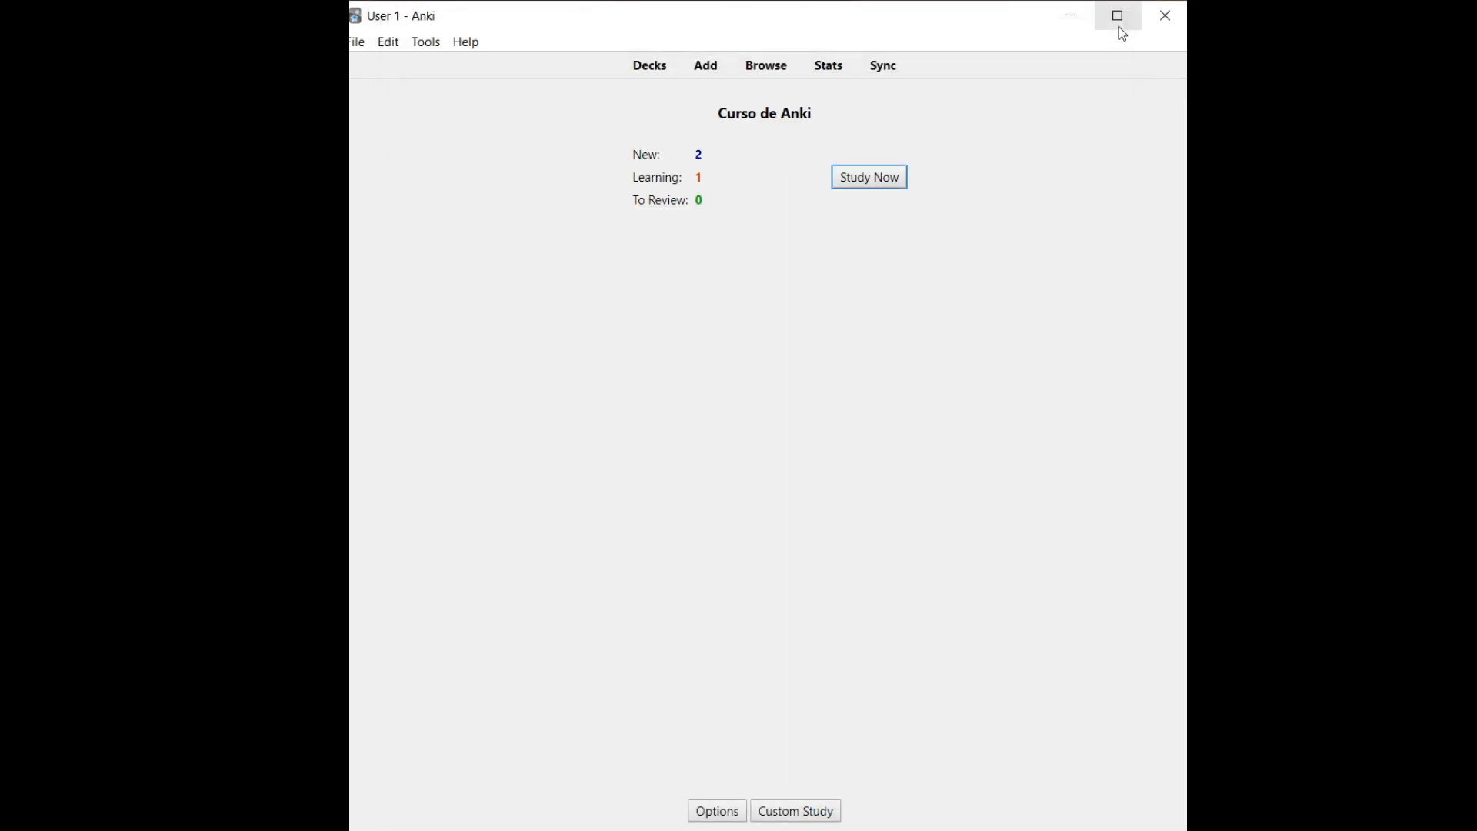
# Study Curso de Anki, answering the first card and revealing the house-parts cloze, then return to Decks
pyautogui.press('space')
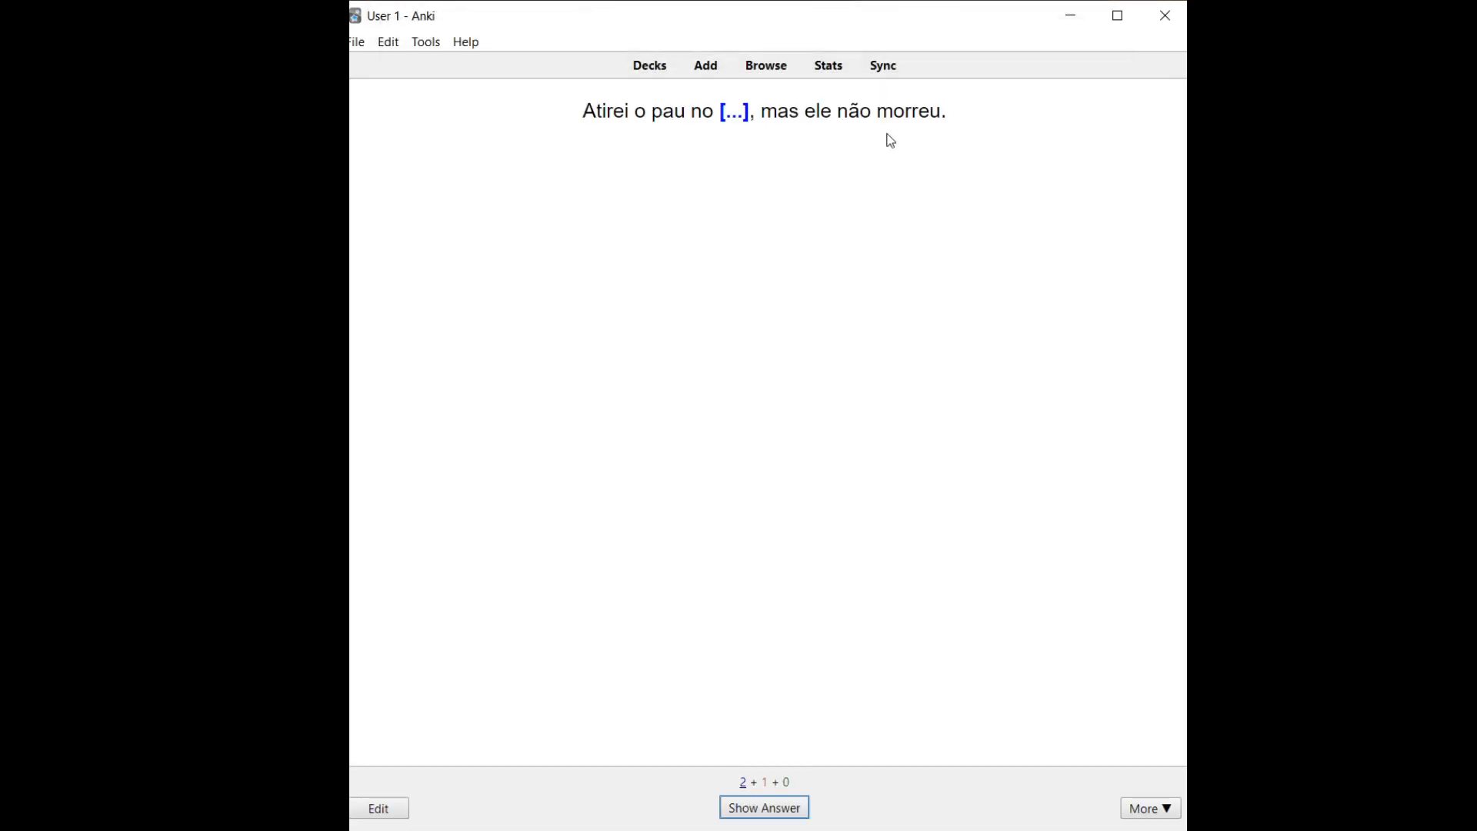
pyautogui.press('space')
pyautogui.press('space')
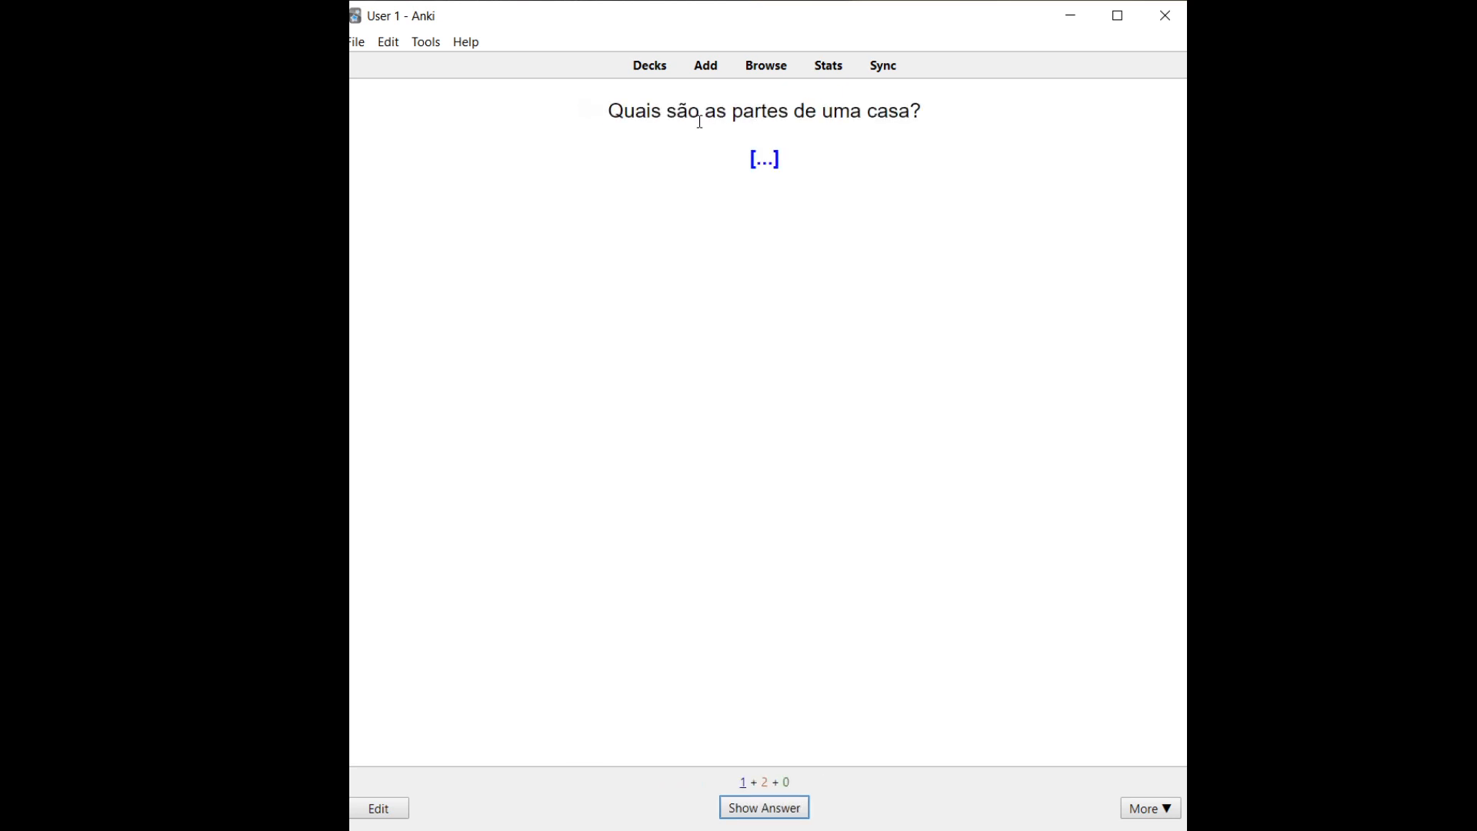
pyautogui.moveTo(750, 158); pyautogui.dragTo(775, 162)
pyautogui.press('space')
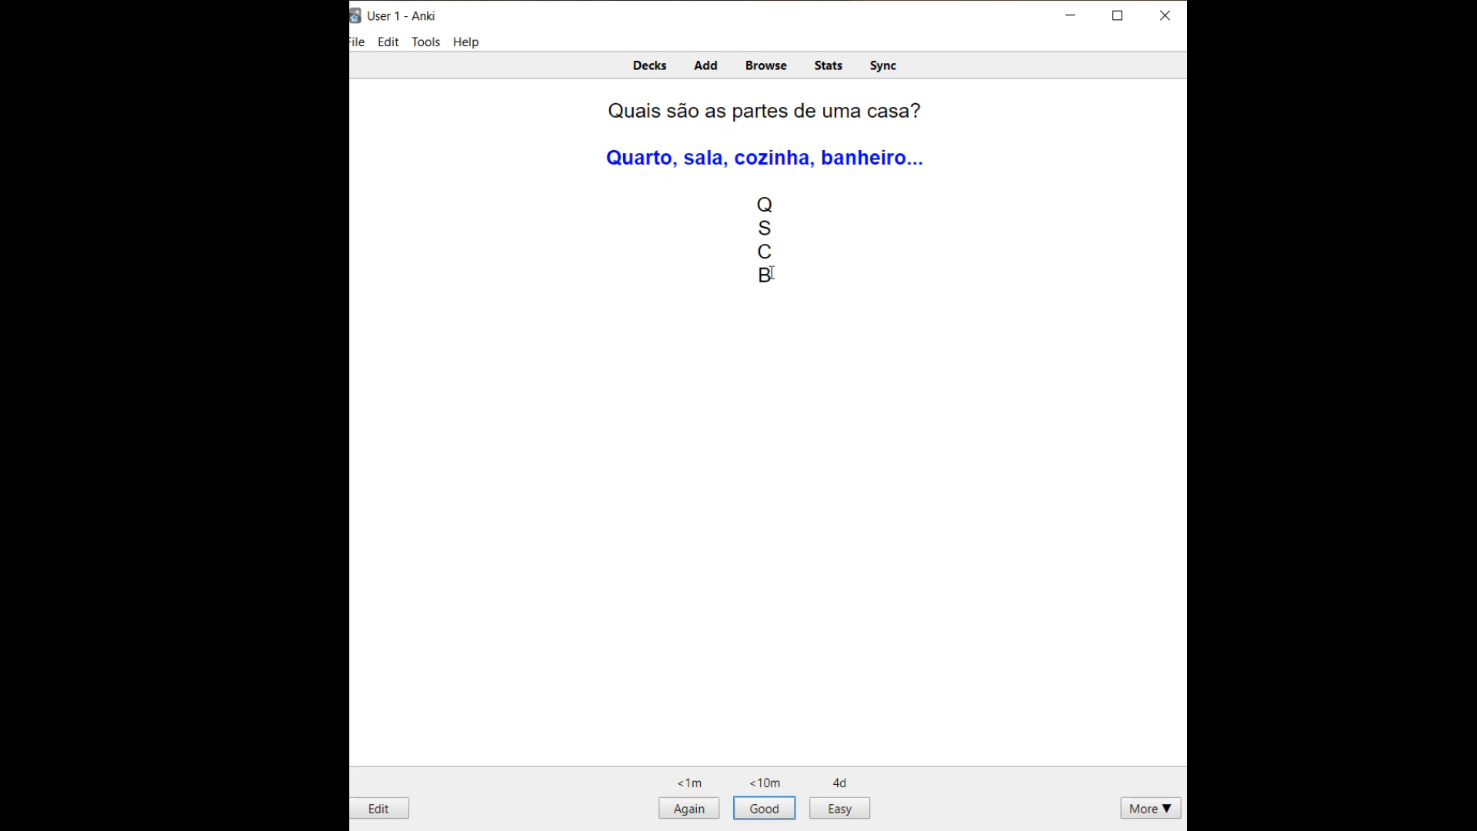
pyautogui.click(639, 73)
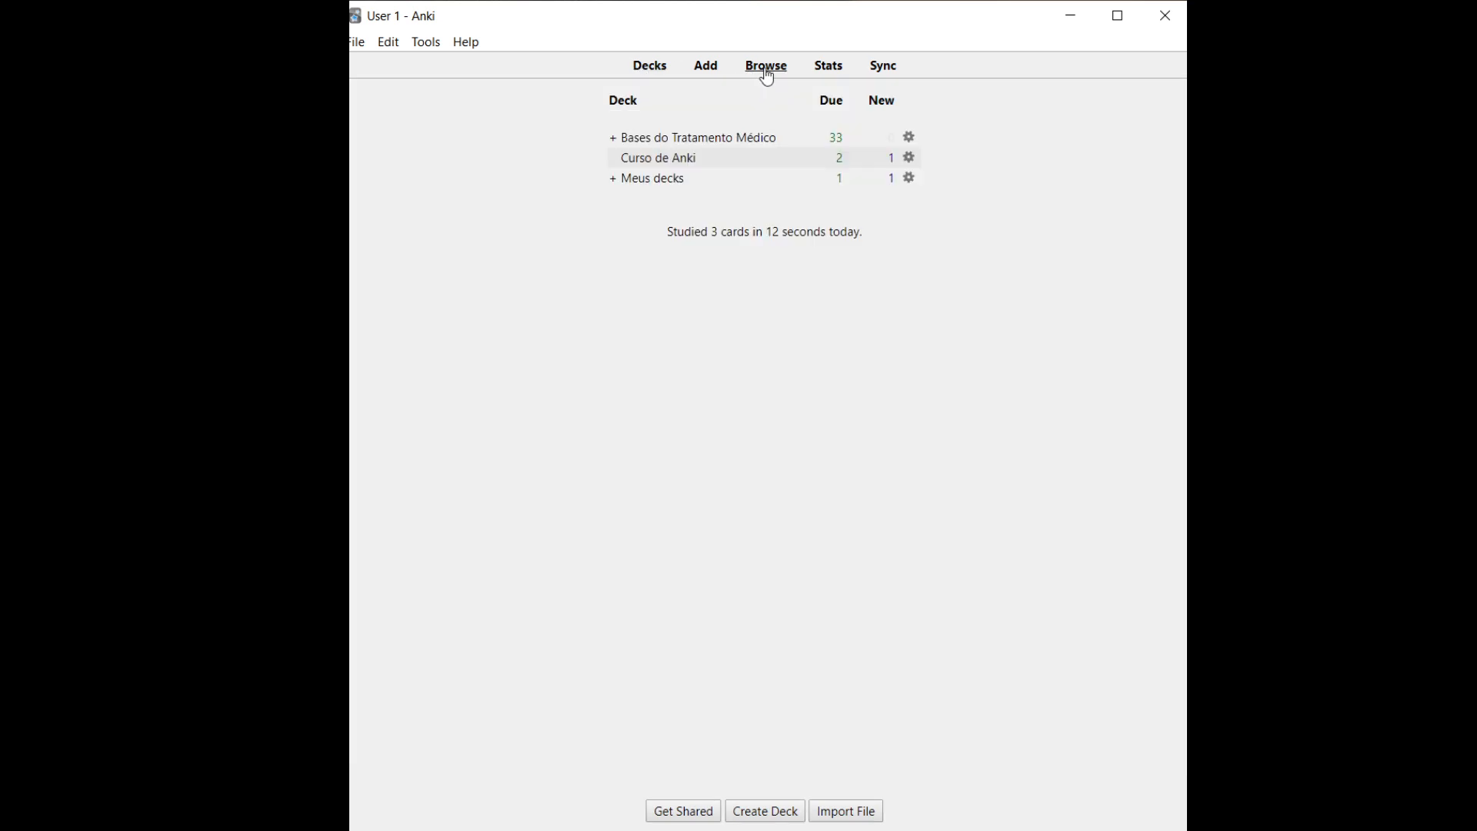
# Open the card browser and filter cards by the FAD > Biochemistry tag
pyautogui.click(766, 66)
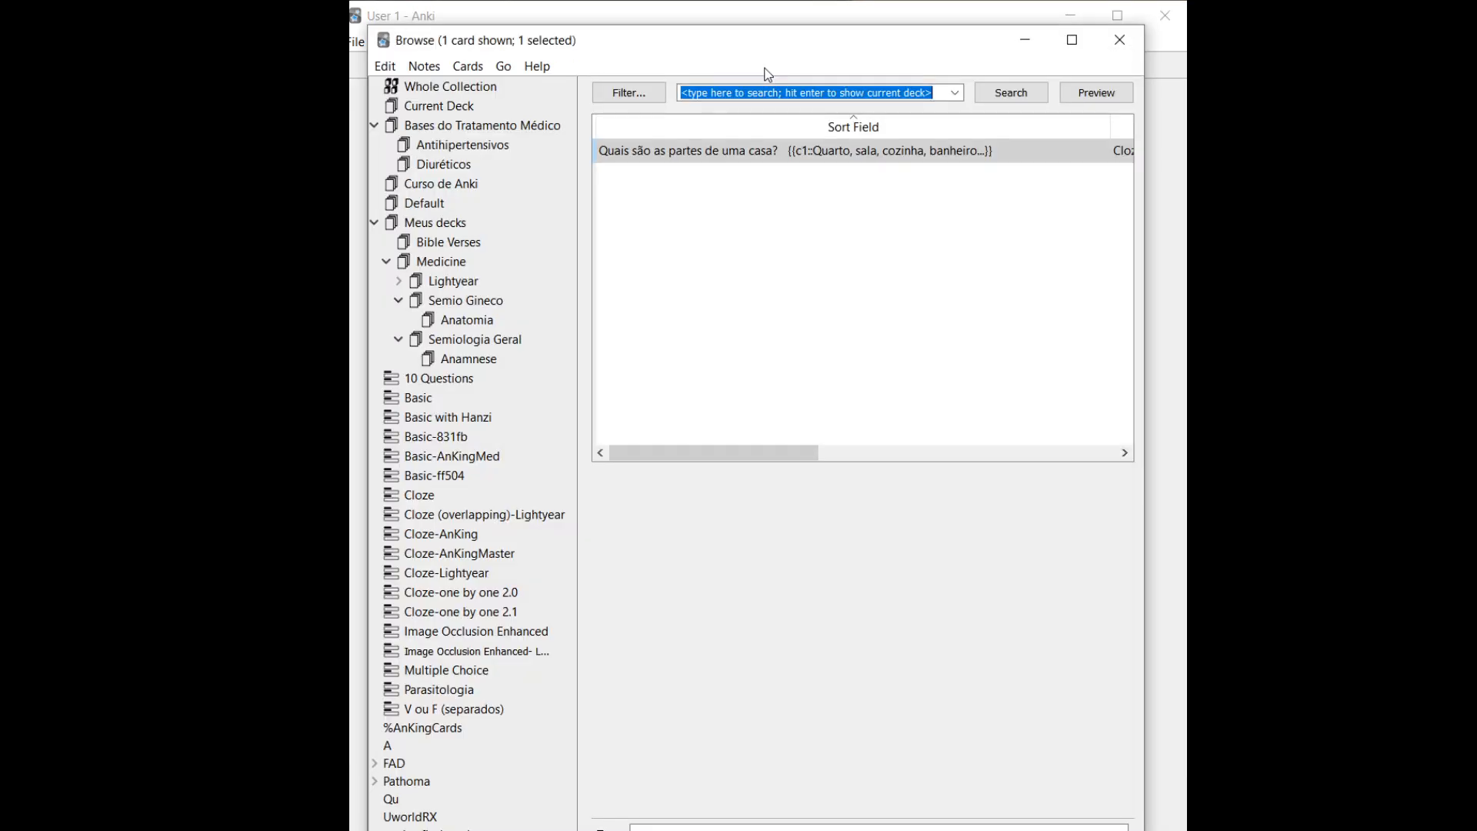
pyautogui.click(432, 151)
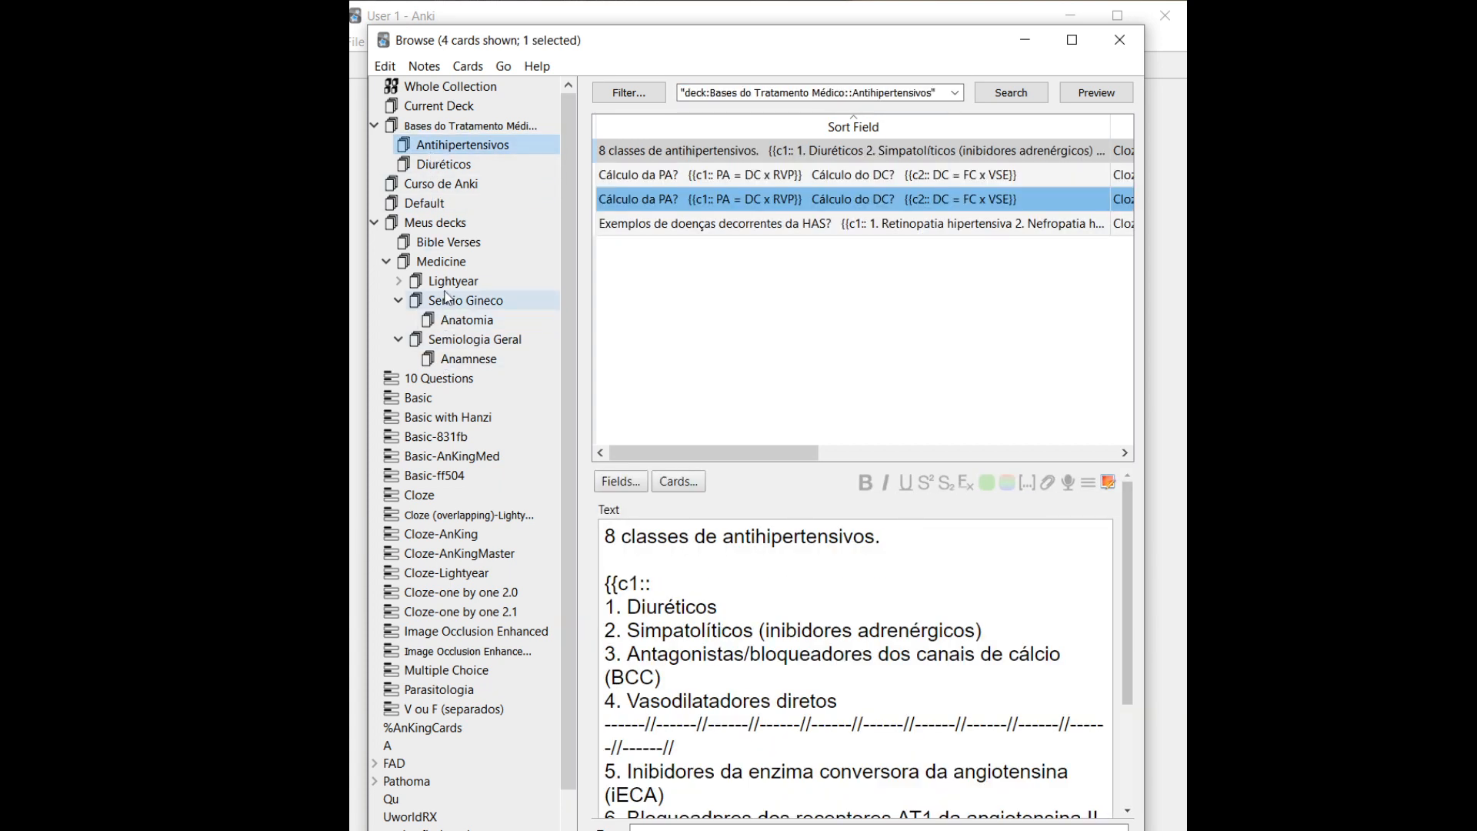
pyautogui.scroll(-1, 451, 677)
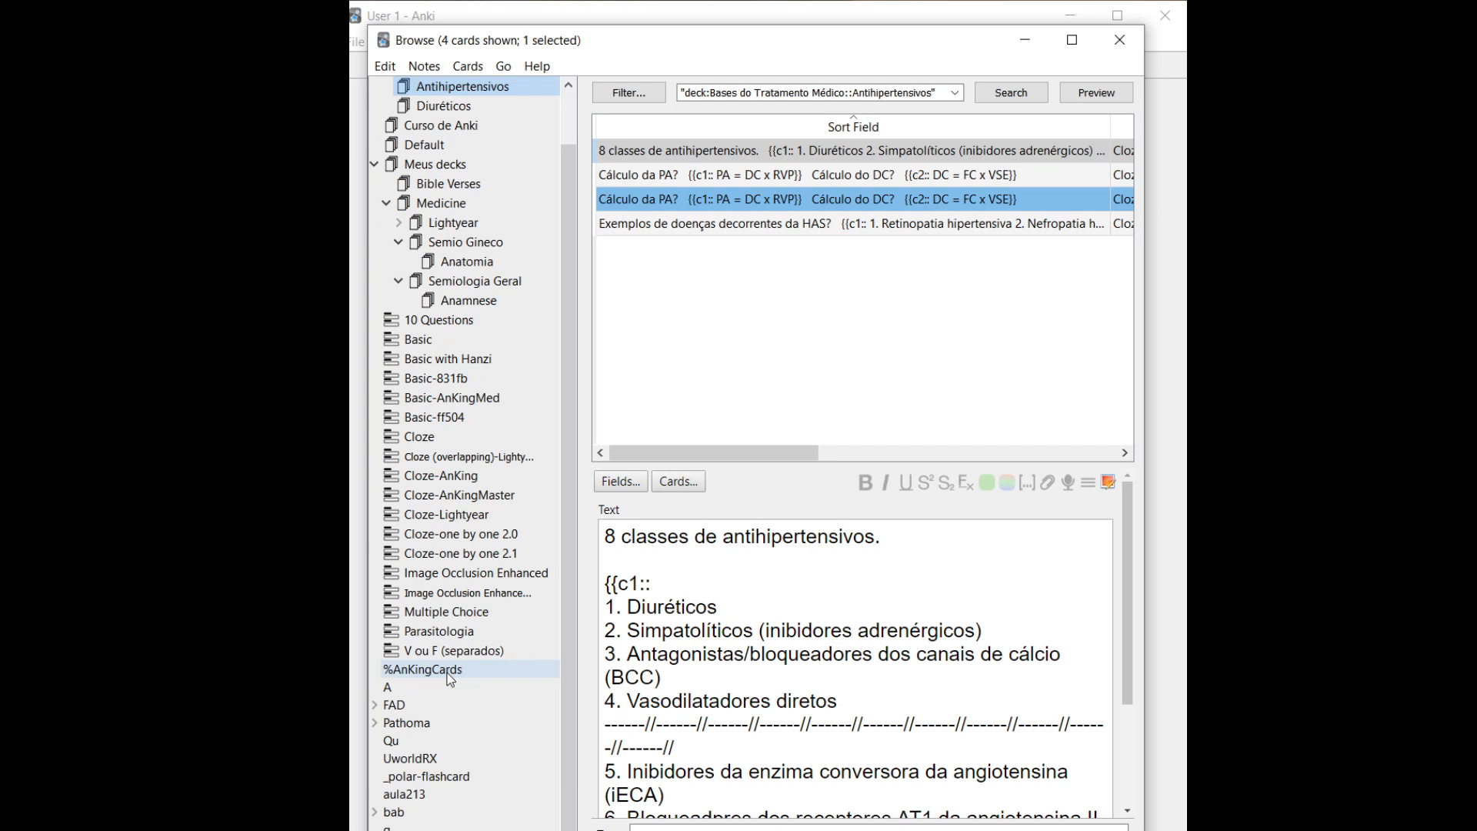
pyautogui.click(392, 708)
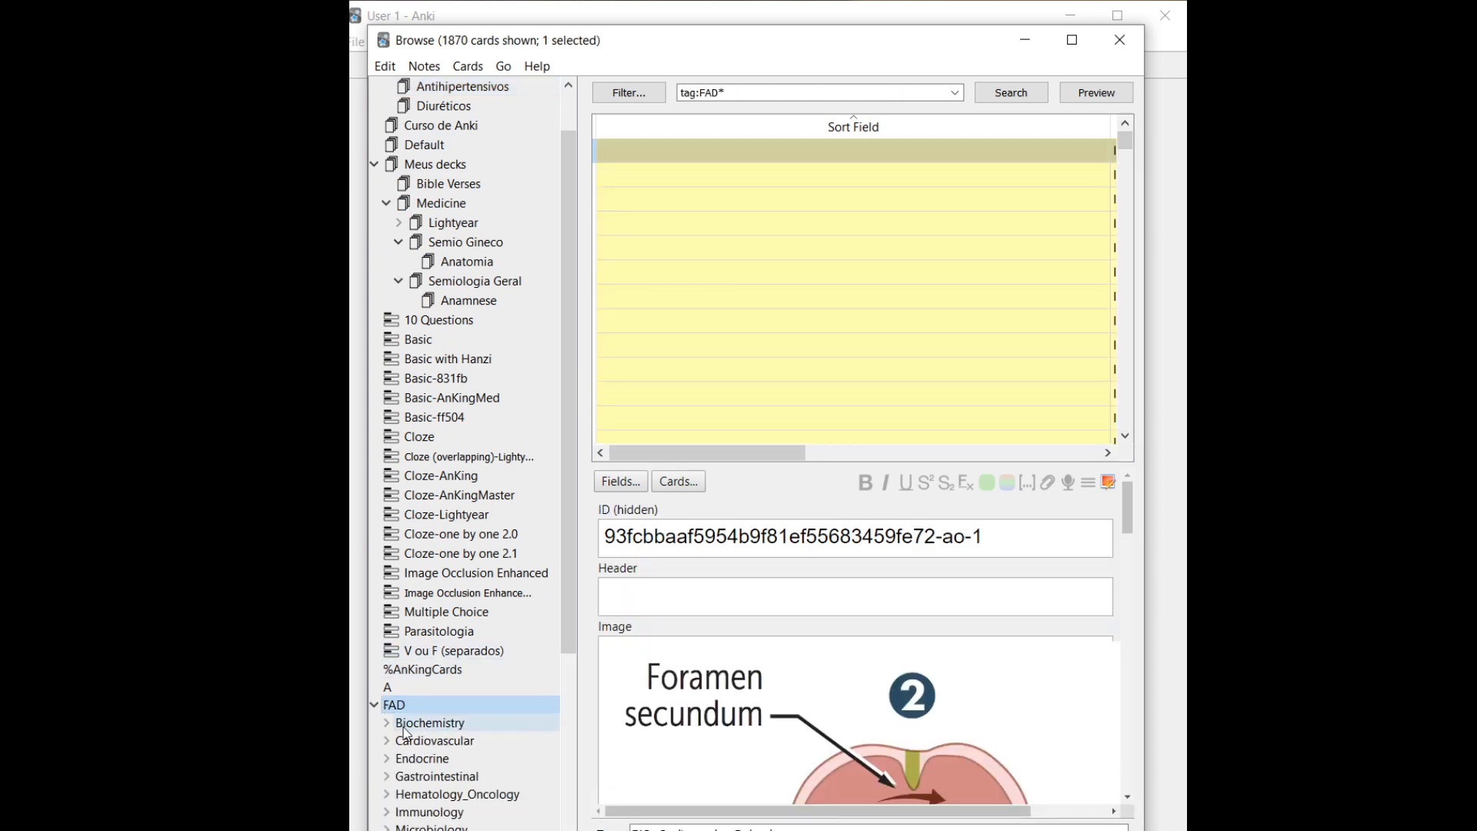
pyautogui.click(404, 727)
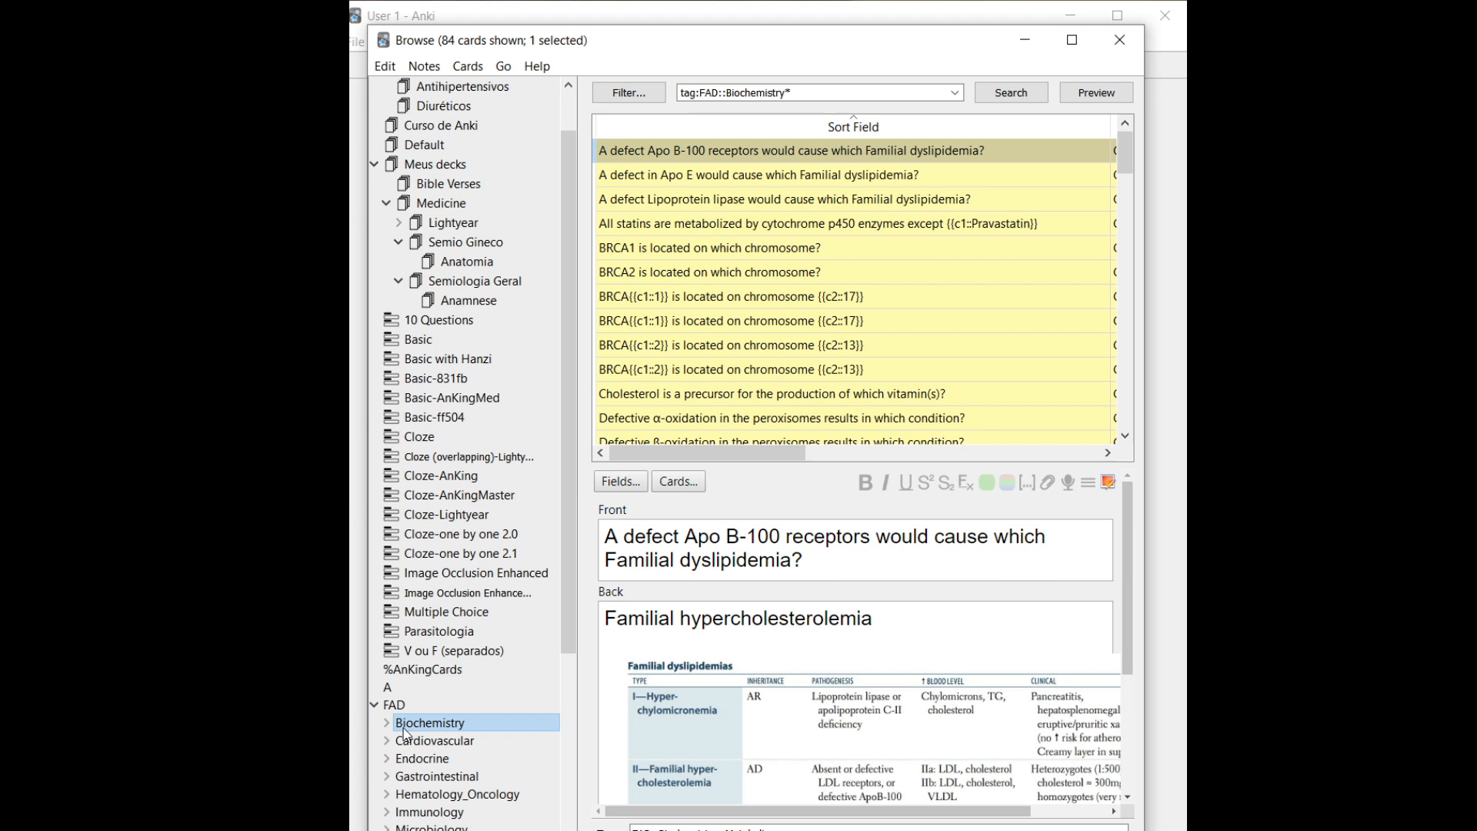
# List all Cloze-type notes and select the 'All B receptors will increase lypolysis' card
pyautogui.click(448, 441)
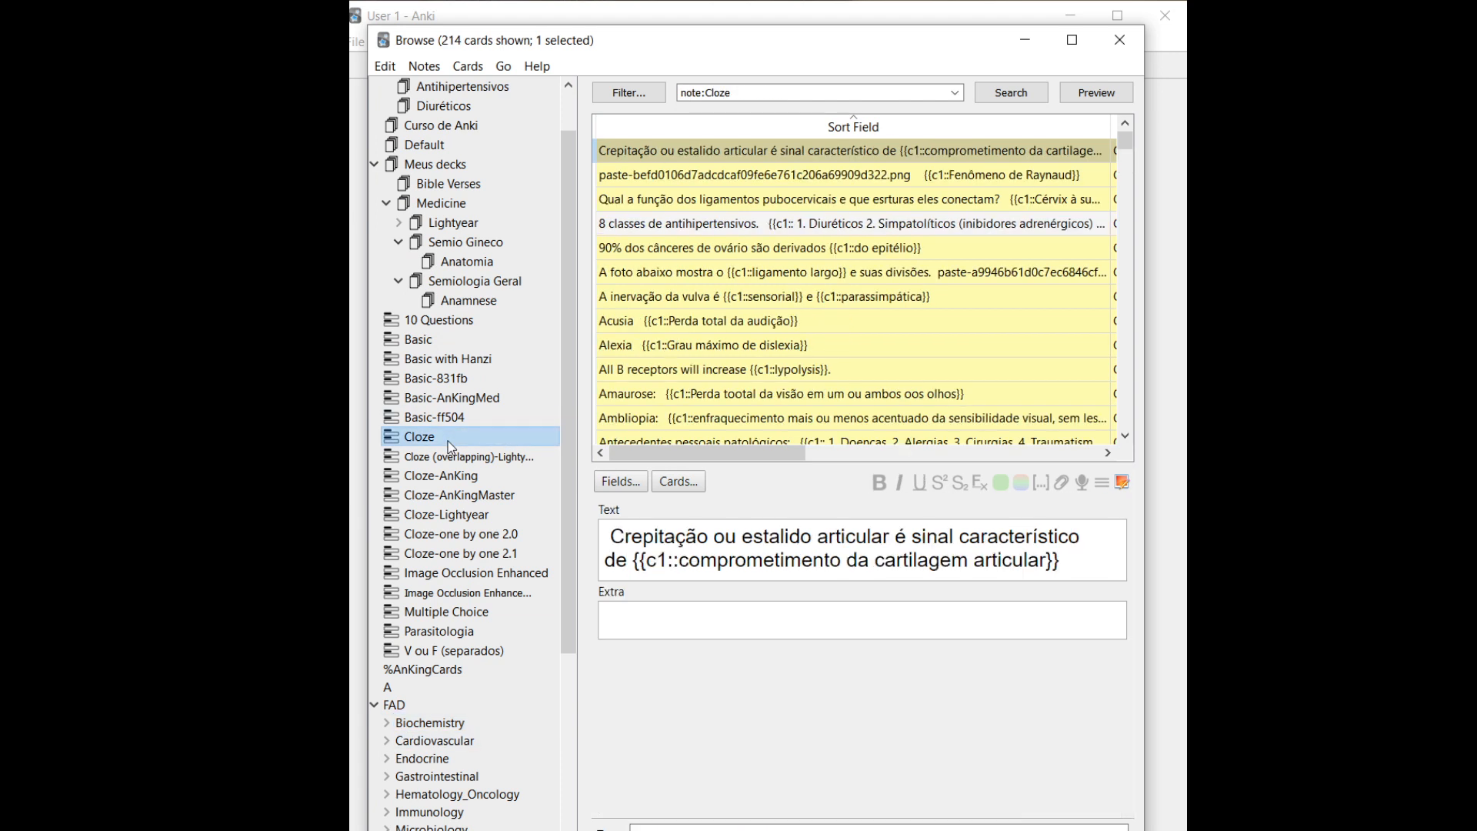
pyautogui.click(629, 372)
pyautogui.press('Down')
pyautogui.press('Up')
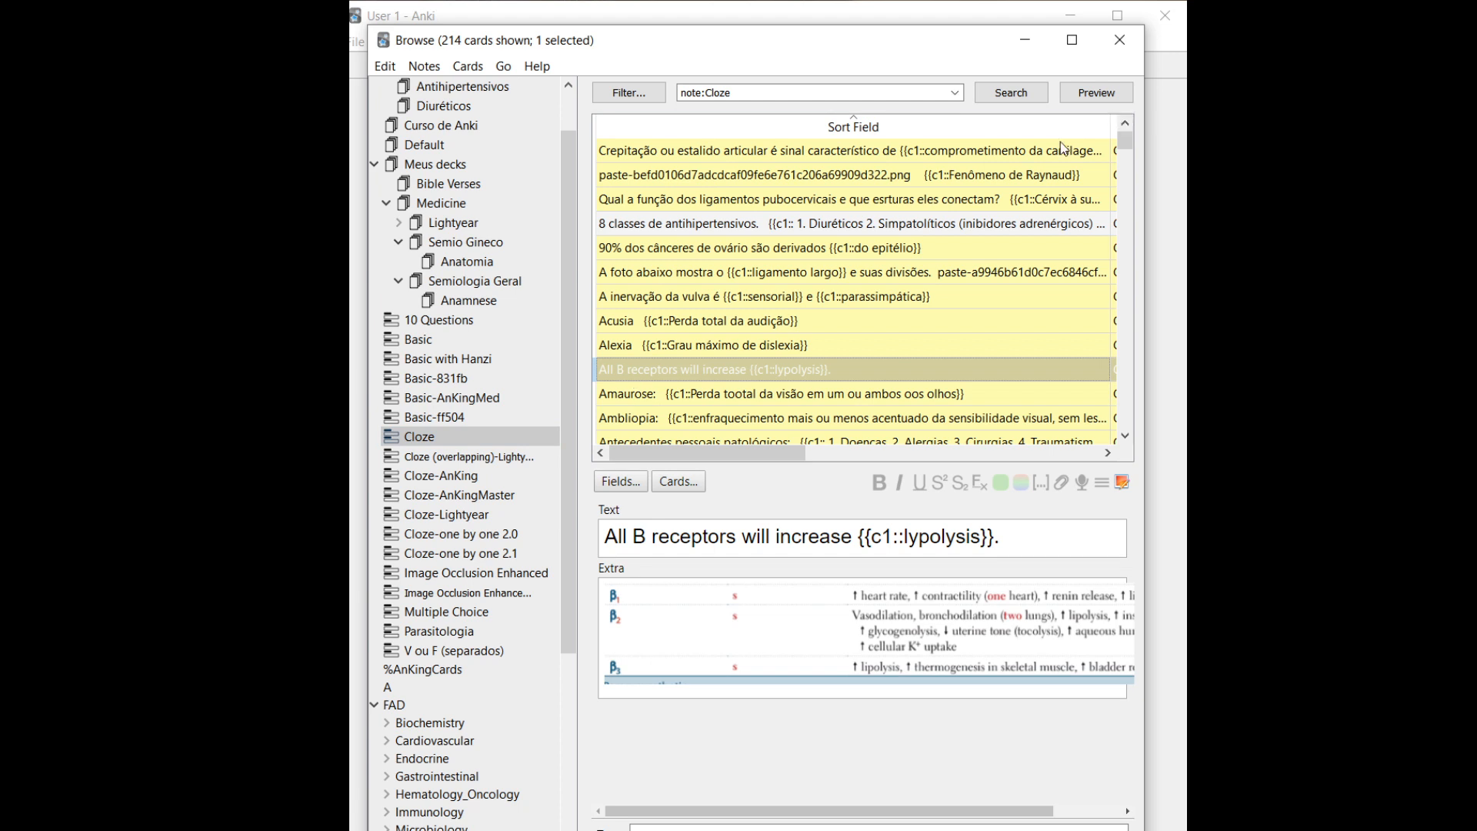
pyautogui.click(1074, 95)
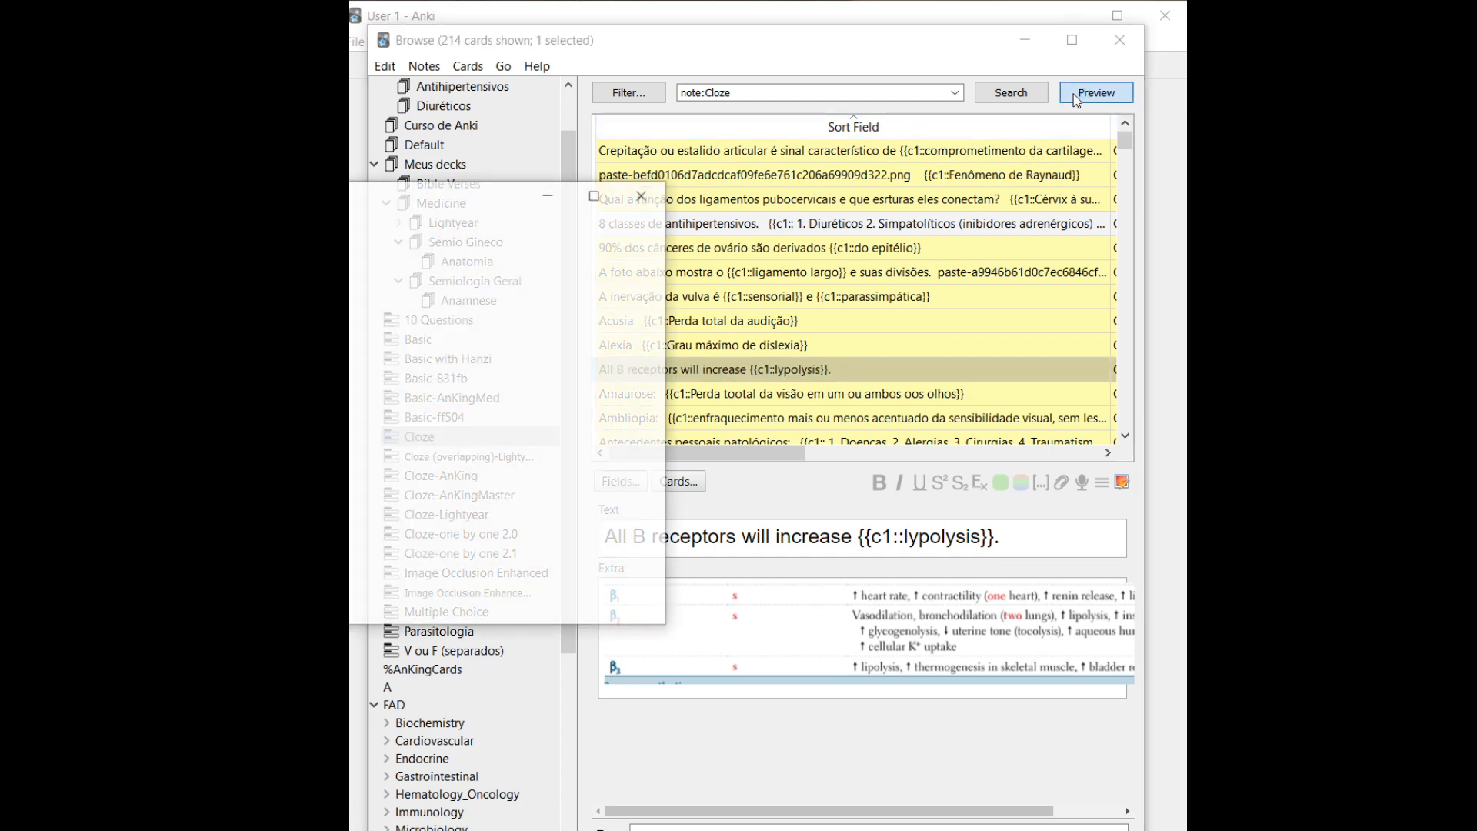
pyautogui.moveTo(437, 204); pyautogui.dragTo(772, 206)
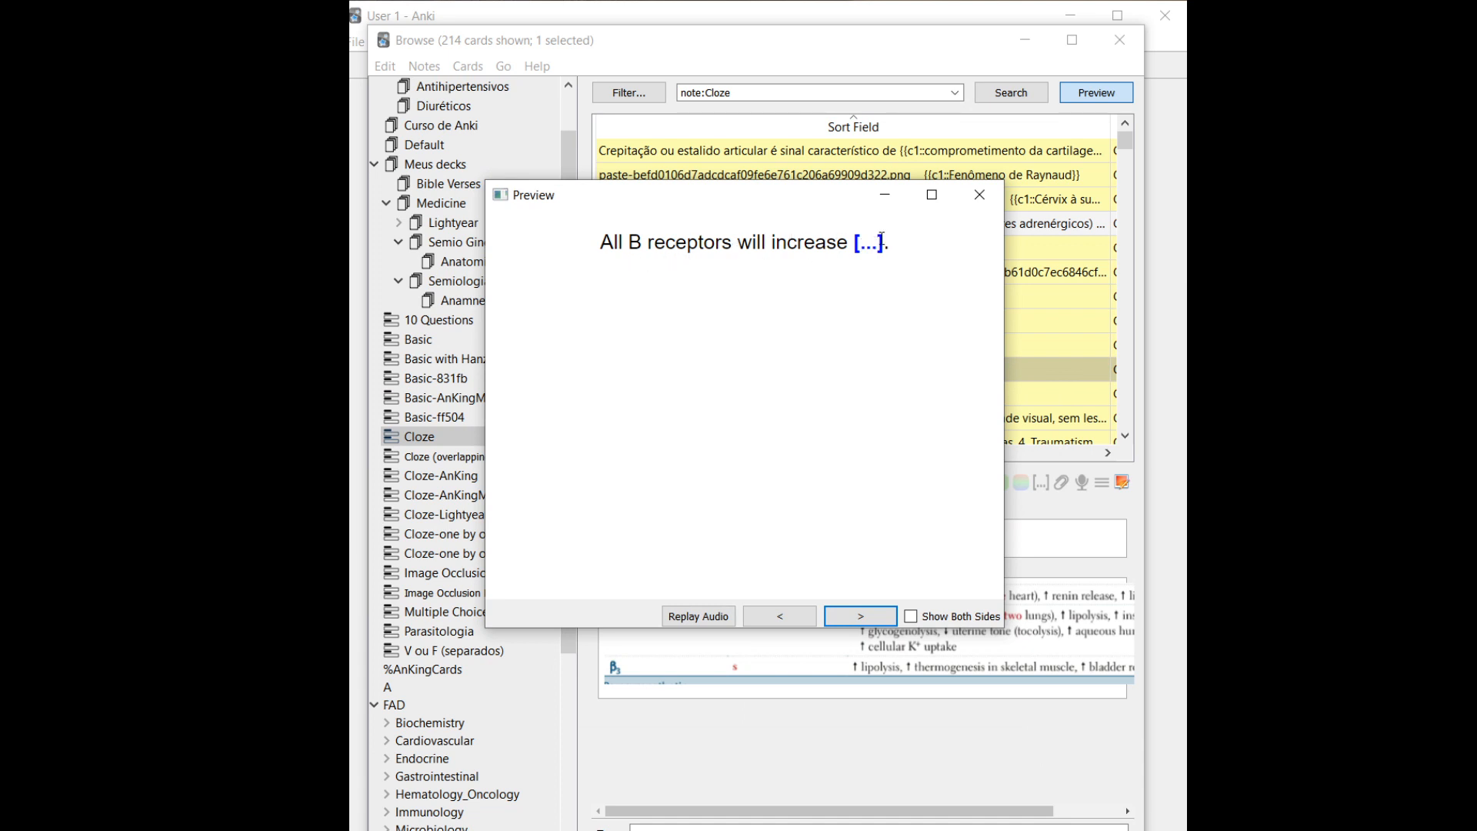
pyautogui.moveTo(880, 243); pyautogui.dragTo(753, 245)
pyautogui.click(768, 314)
pyautogui.click(860, 615)
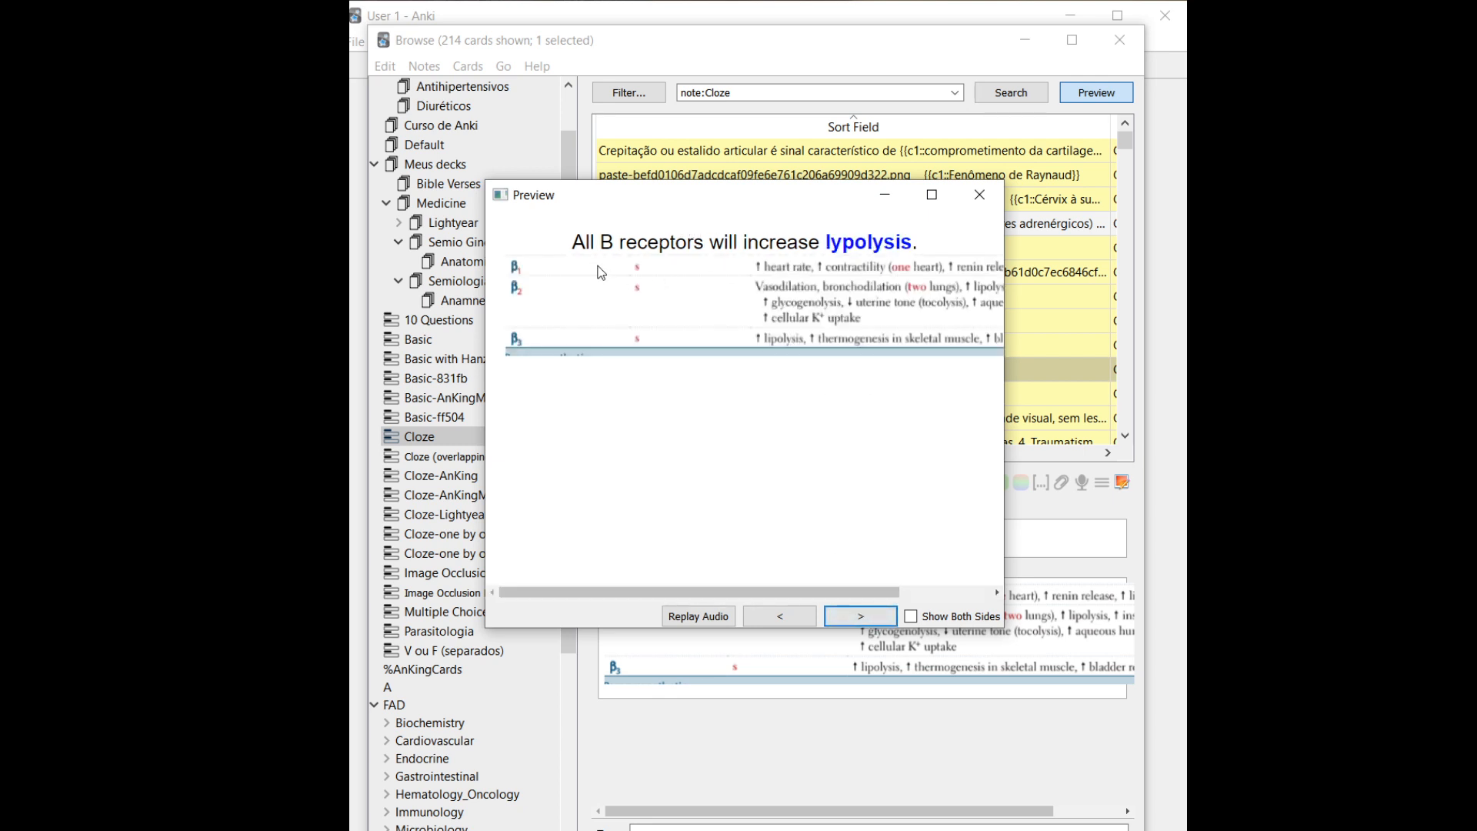
pyautogui.moveTo(650, 590); pyautogui.dragTo(431, 593)
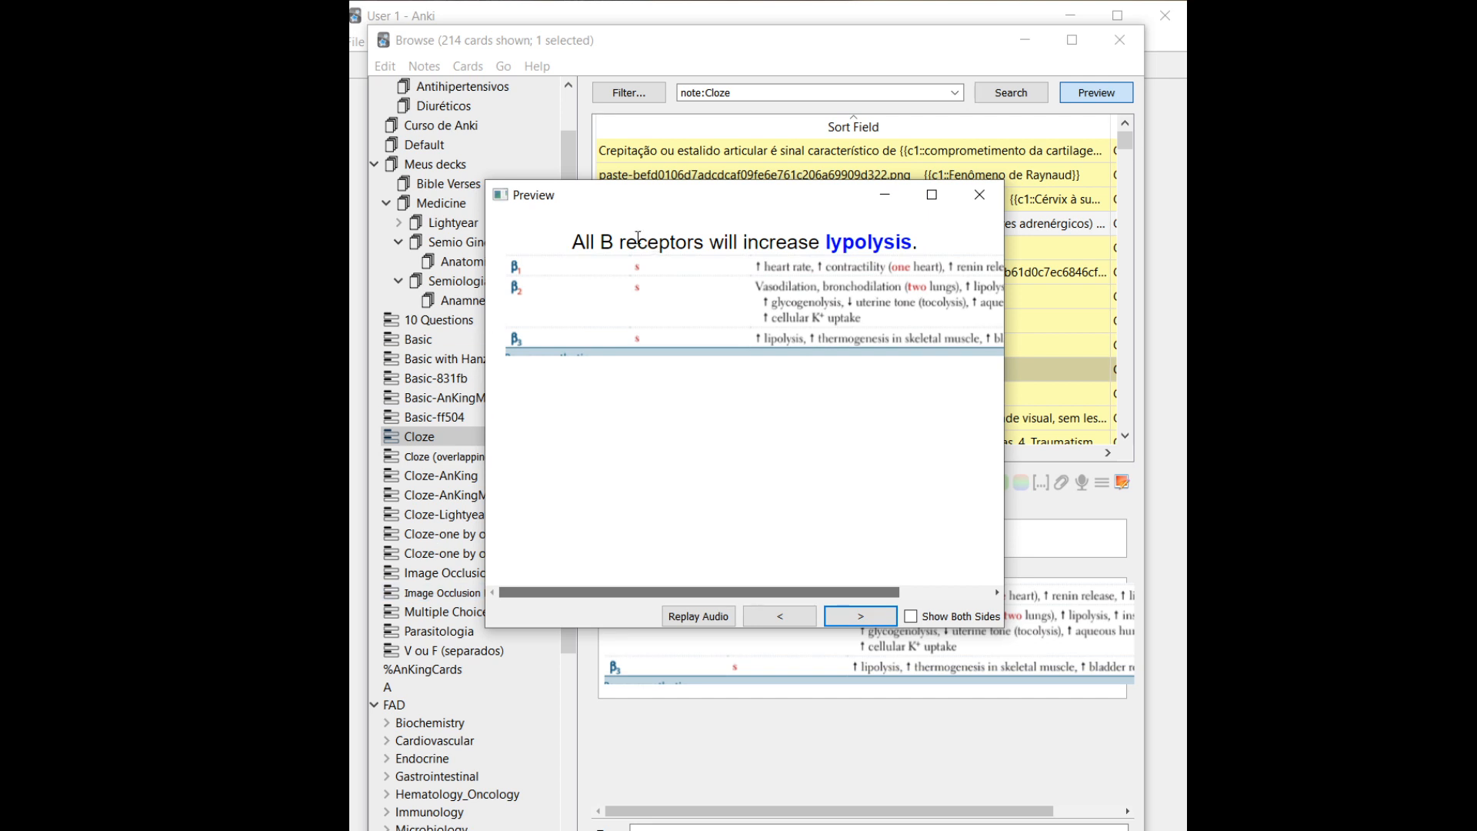
pyautogui.moveTo(649, 593); pyautogui.dragTo(790, 605)
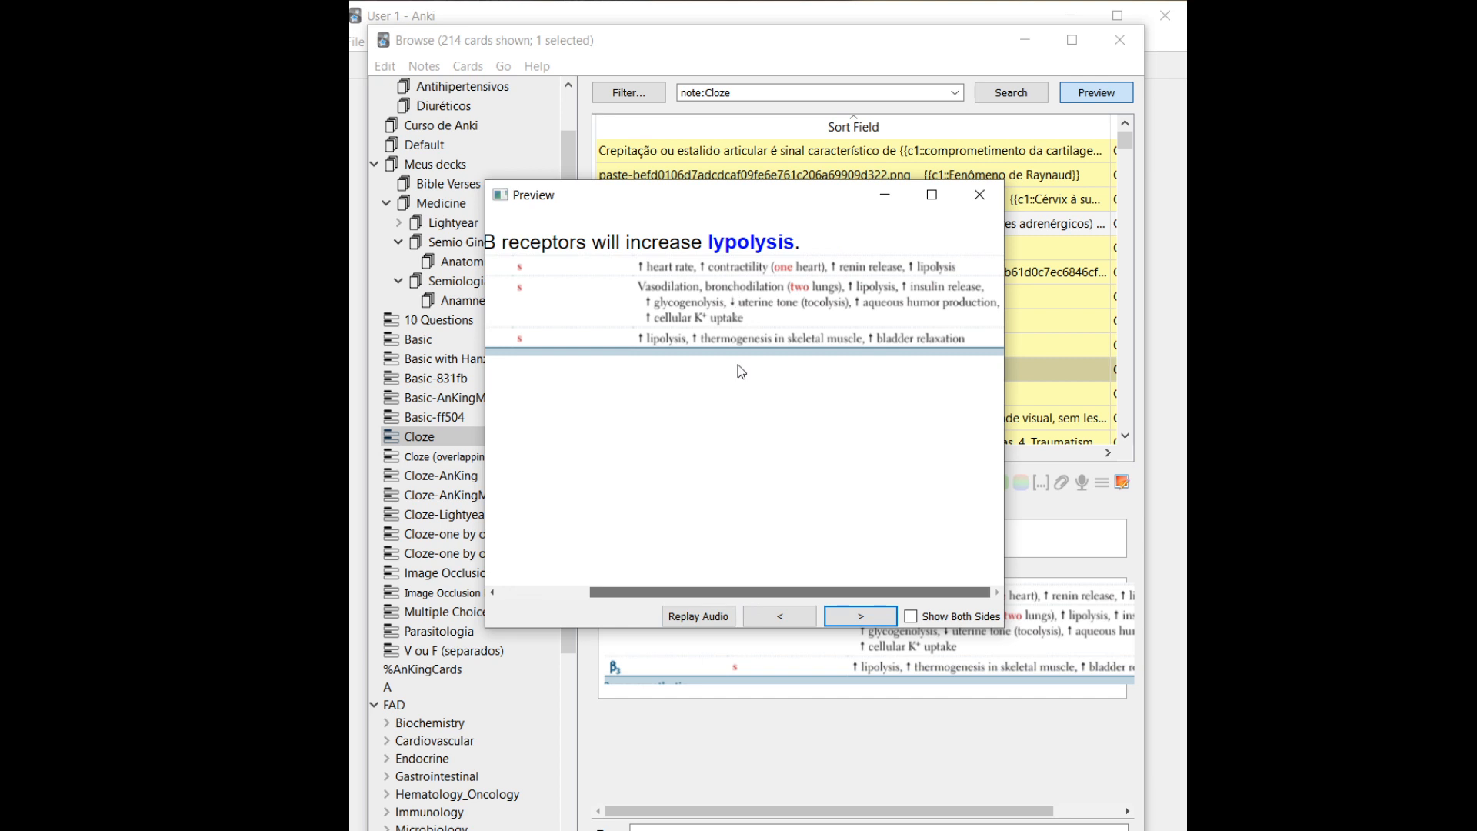
pyautogui.click(550, 591)
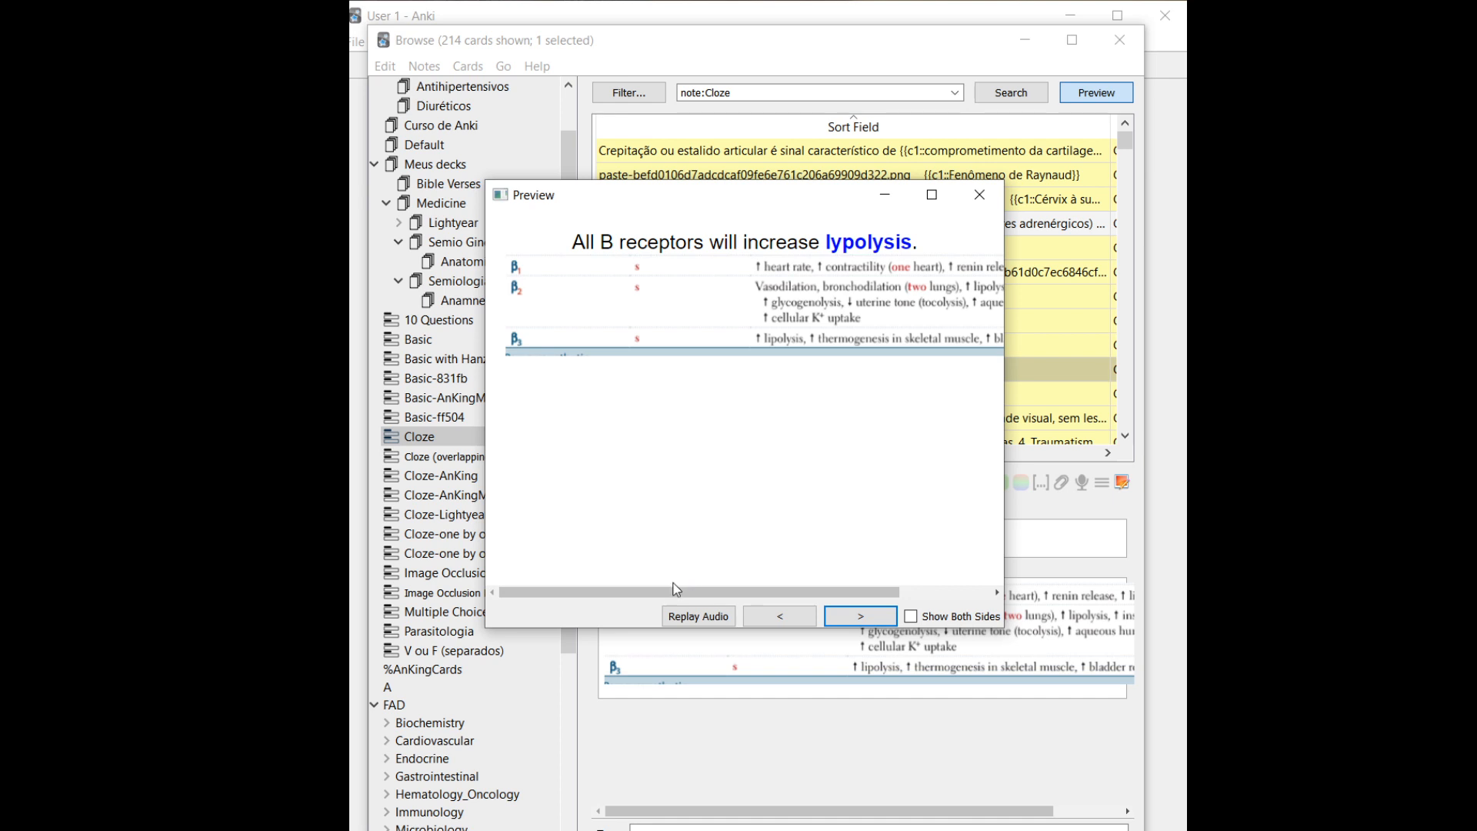
pyautogui.moveTo(669, 592); pyautogui.dragTo(798, 613)
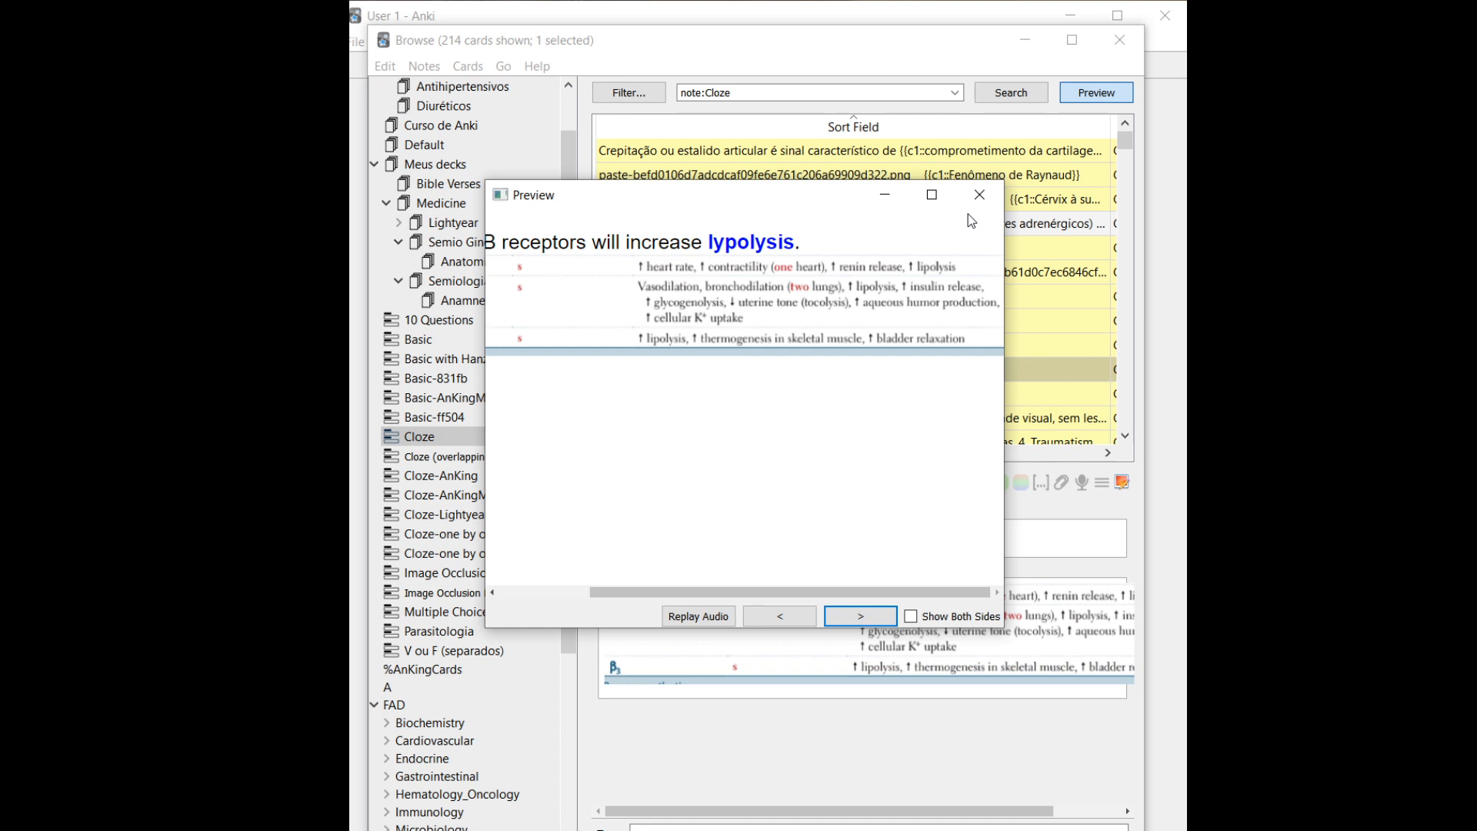
pyautogui.click(978, 195)
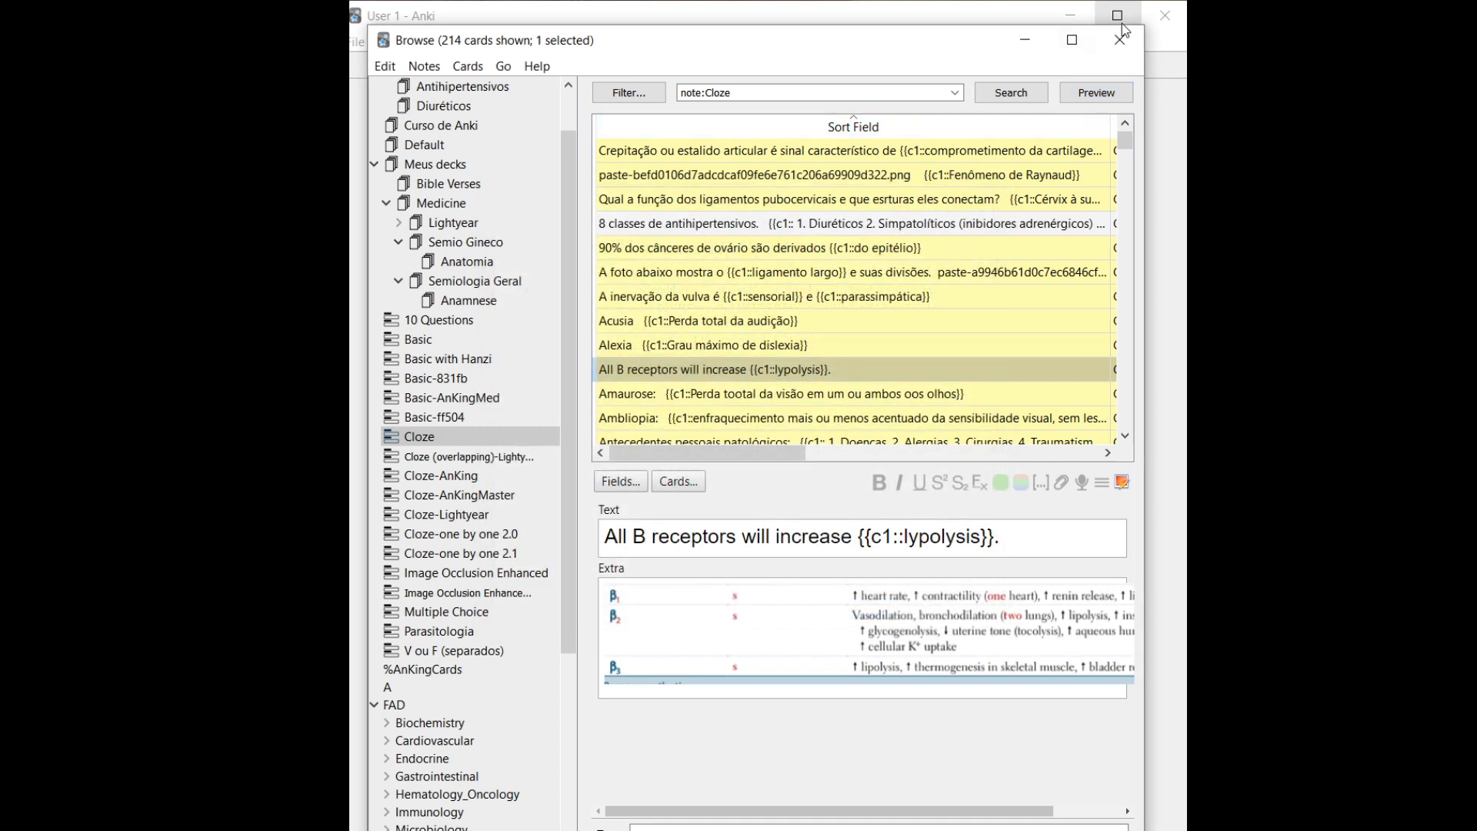
# Close the browser, start a new note, and type 'Água é composta por dois elementos: hidrogênio e oxigênio.'
pyautogui.click(1115, 51)
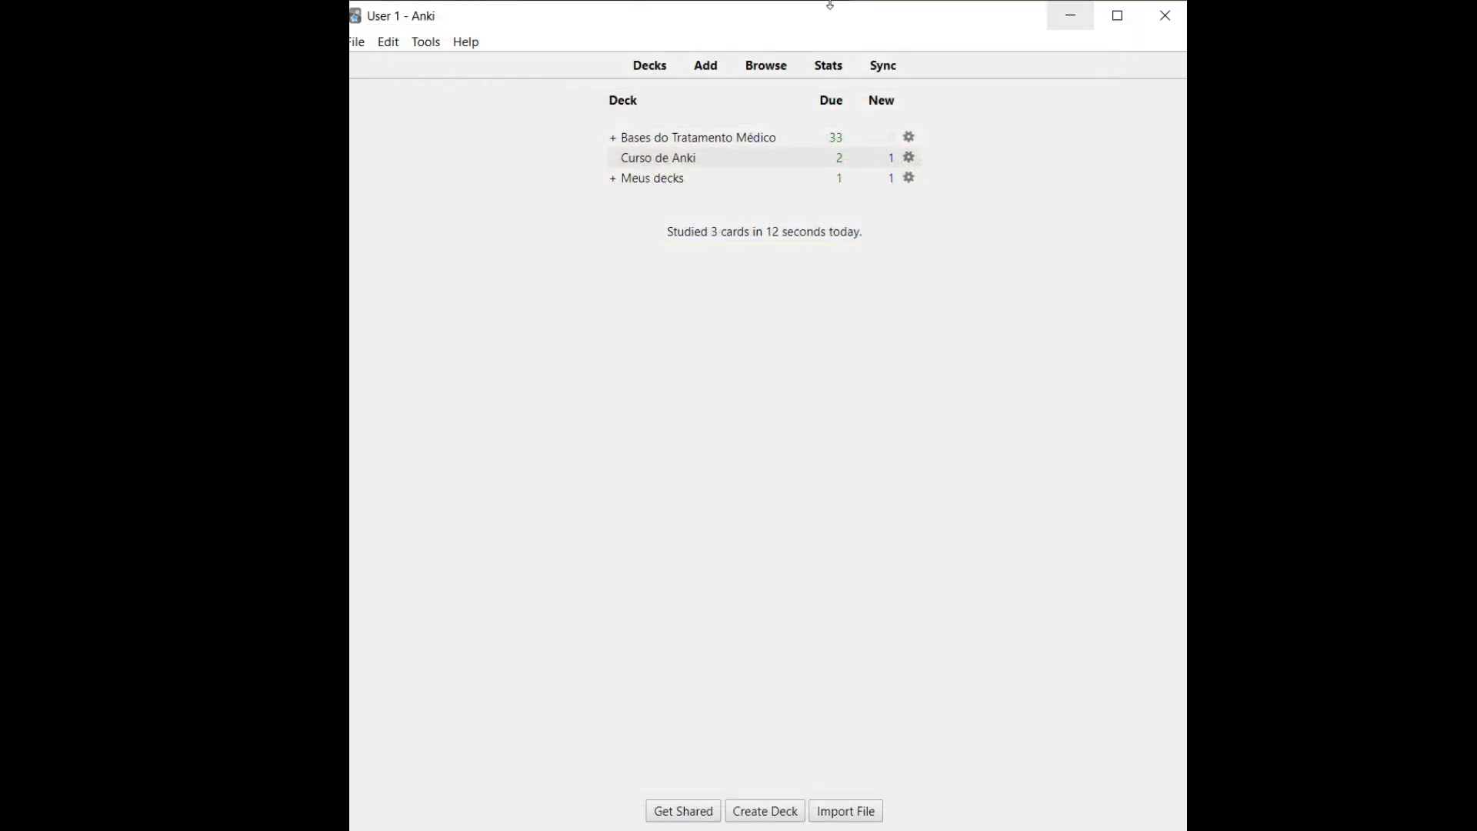
pyautogui.click(709, 63)
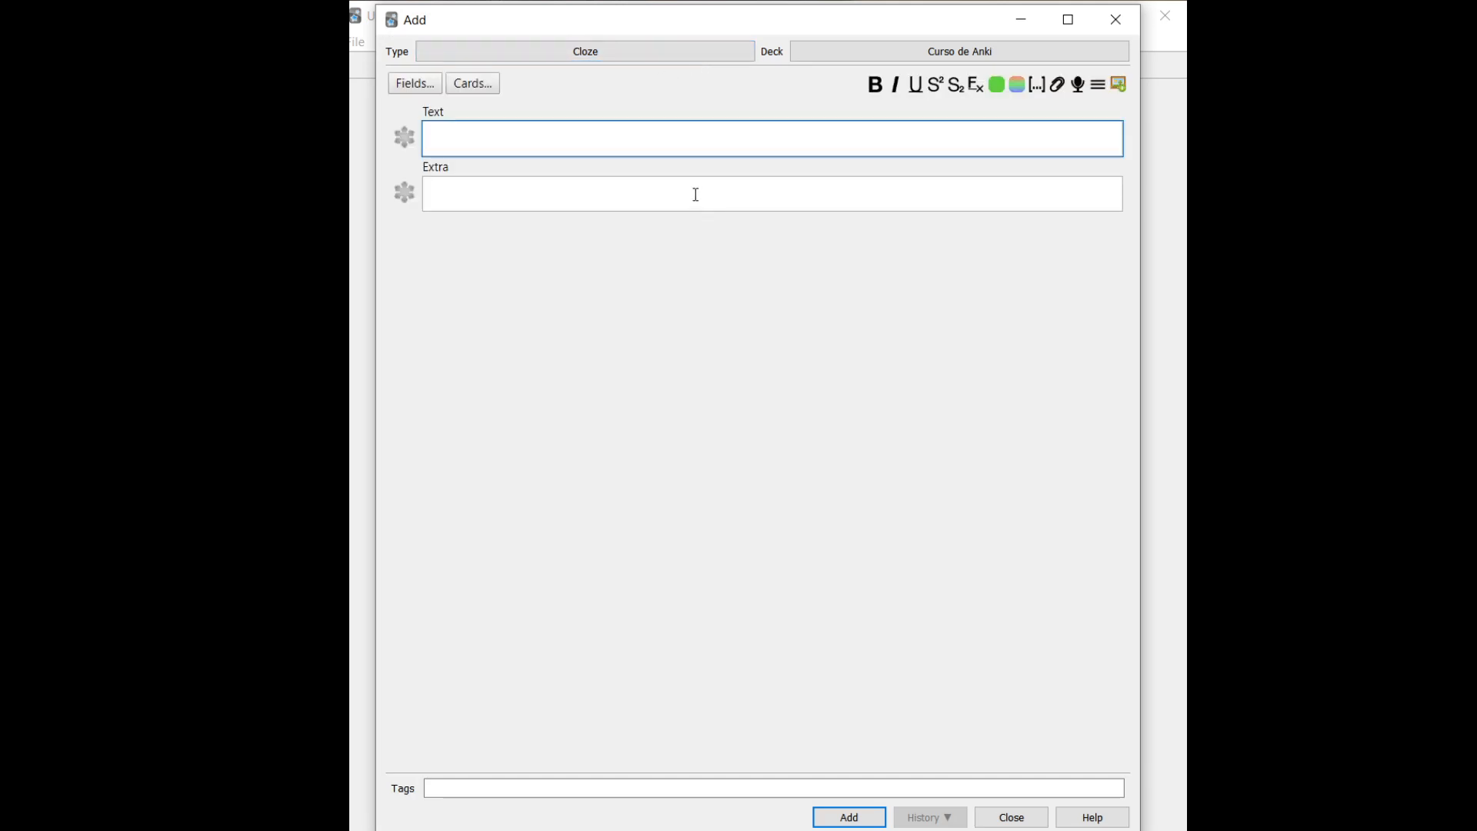
pyautogui.press('capslock')
pyautogui.press('capslock')
pyautogui.press('capslock')
pyautogui.write('a')
pyautogui.press('capslock')
pyautogui.press('BackSpace')
pyautogui.write('Á')
pyautogui.press('capslock')
pyautogui.write('gua é composta por dois elementos:')
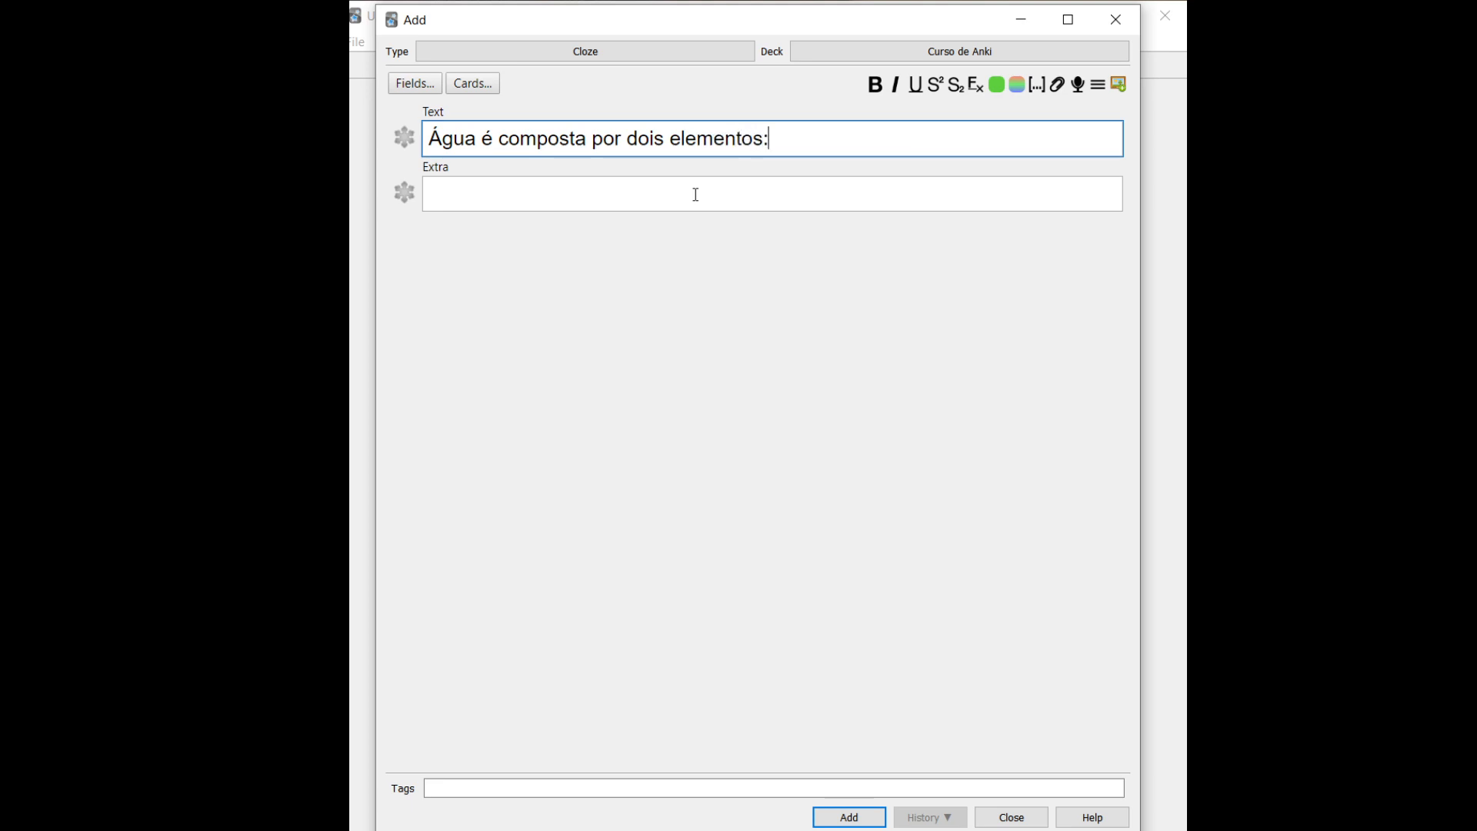
pyautogui.write(' hidrogênio e oxigênio.')
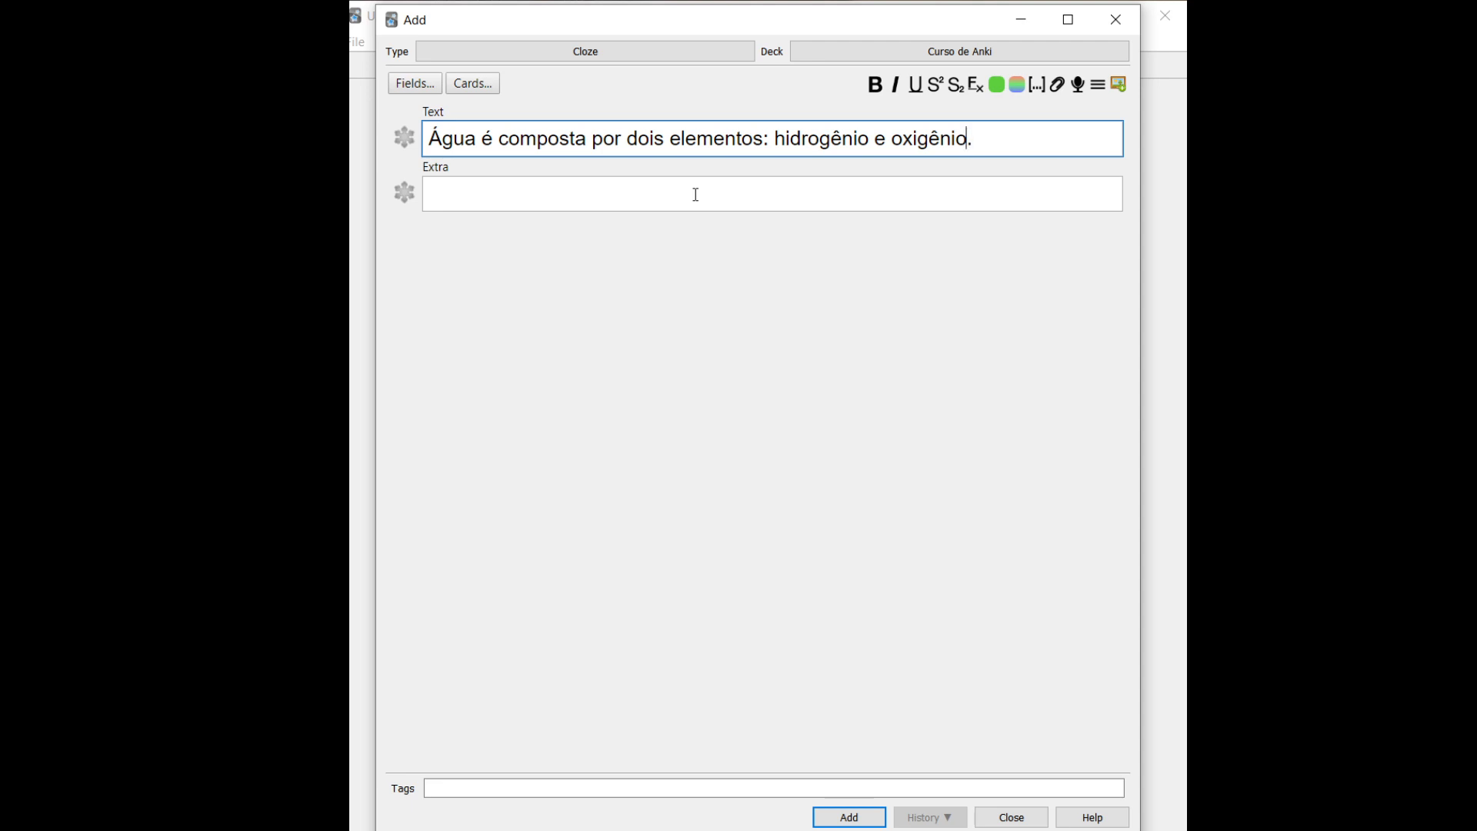
# Make oxigênio cloze c1 and hidrogênio cloze c2, then add the note to the deck
pyautogui.hotkey('ctrl', 'shift', 'Left')
pyautogui.press('Right')
pyautogui.hotkey('shift', 'Left')
pyautogui.hotkey('shift', 'Left')
pyautogui.hotkey('shift', 'Left')
pyautogui.hotkey('shift', 'Left')
pyautogui.hotkey('shift', 'Left')
pyautogui.hotkey('shift', 'Left')
pyautogui.hotkey('shift', 'Left')
pyautogui.hotkey('shift', 'Left')
pyautogui.click(1038, 87)
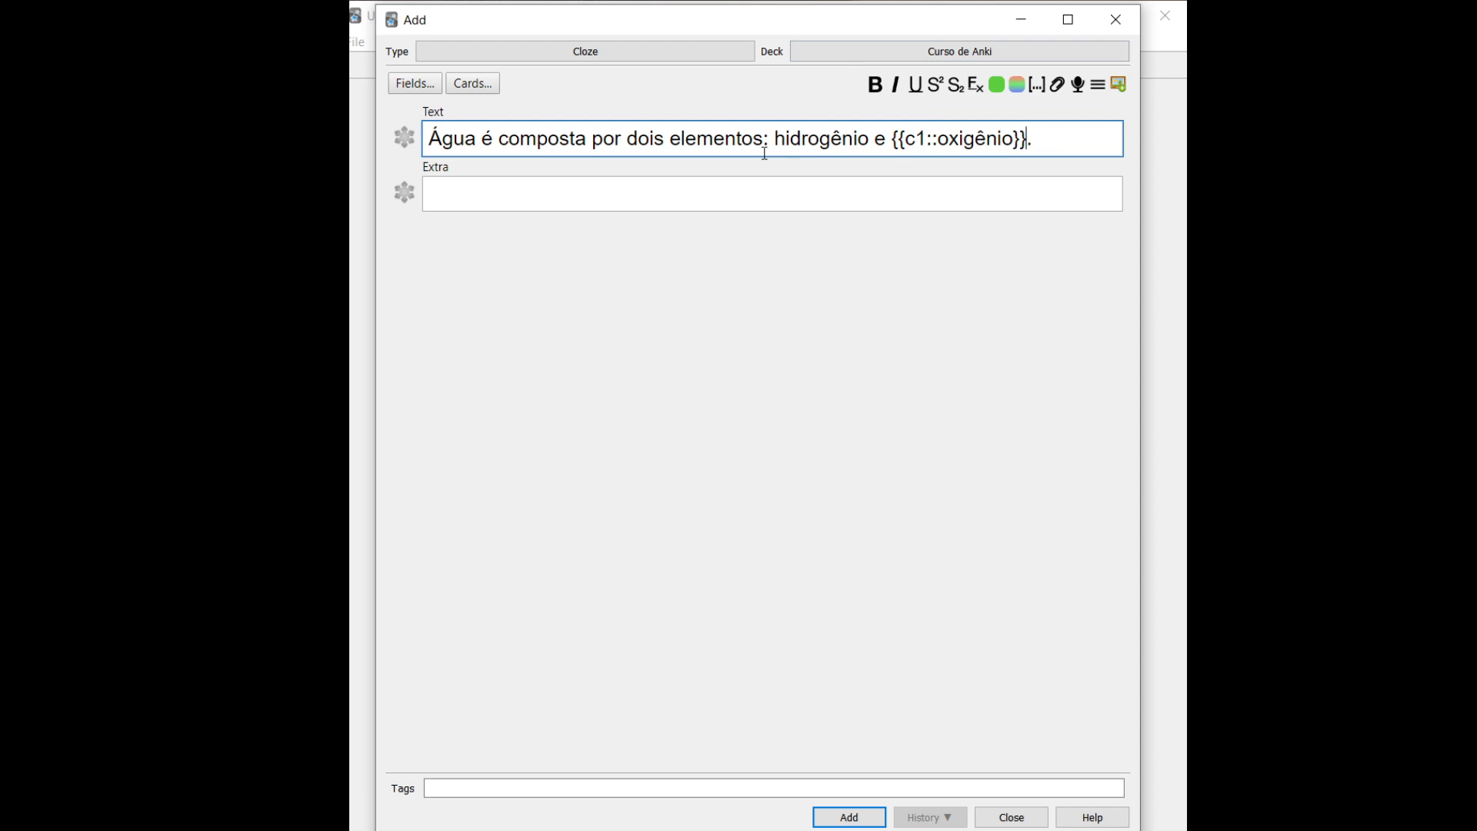
pyautogui.moveTo(906, 139); pyautogui.dragTo(928, 142)
pyautogui.doubleClick(852, 141)
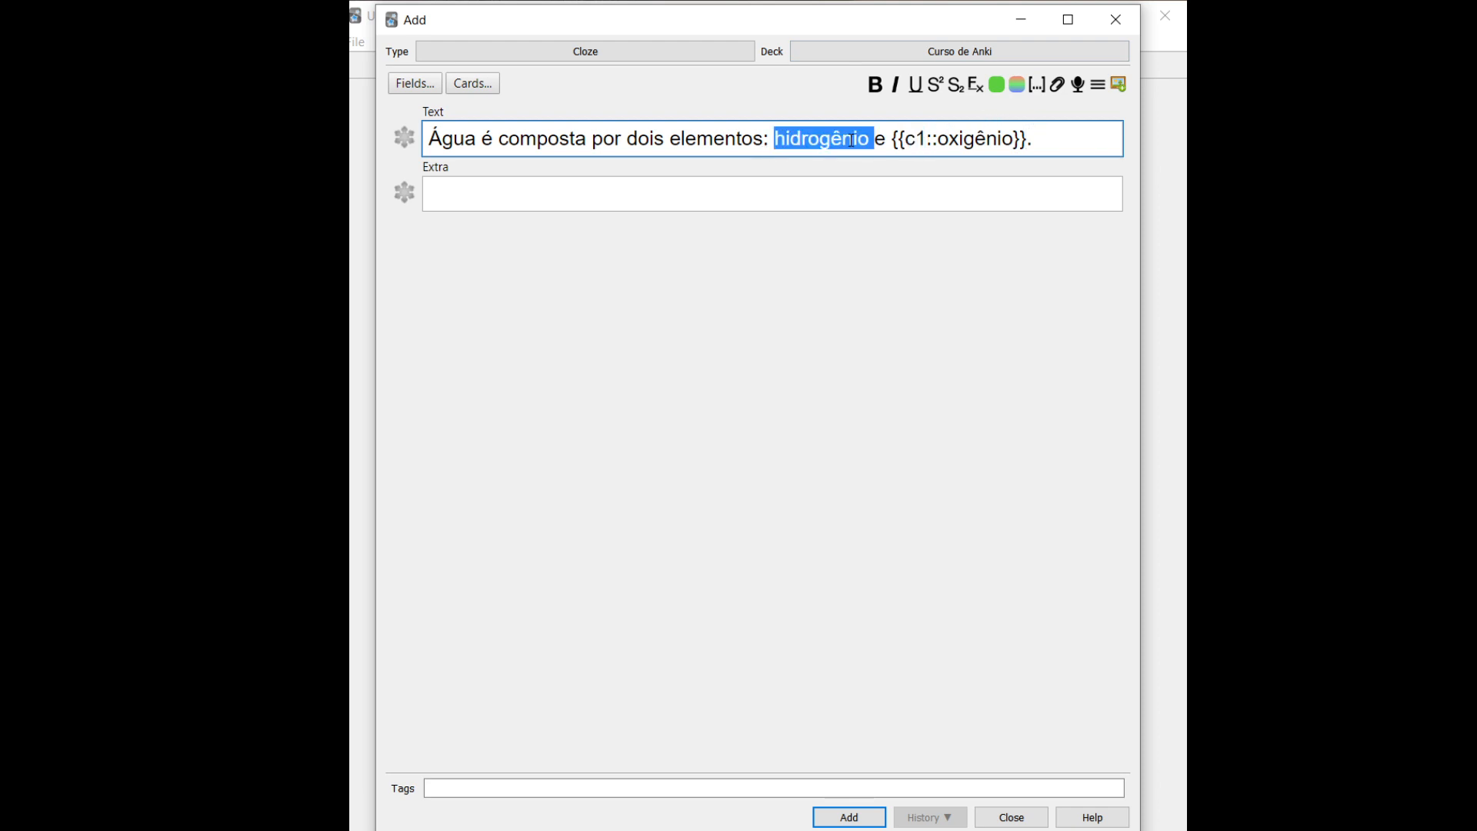
pyautogui.click(1036, 85)
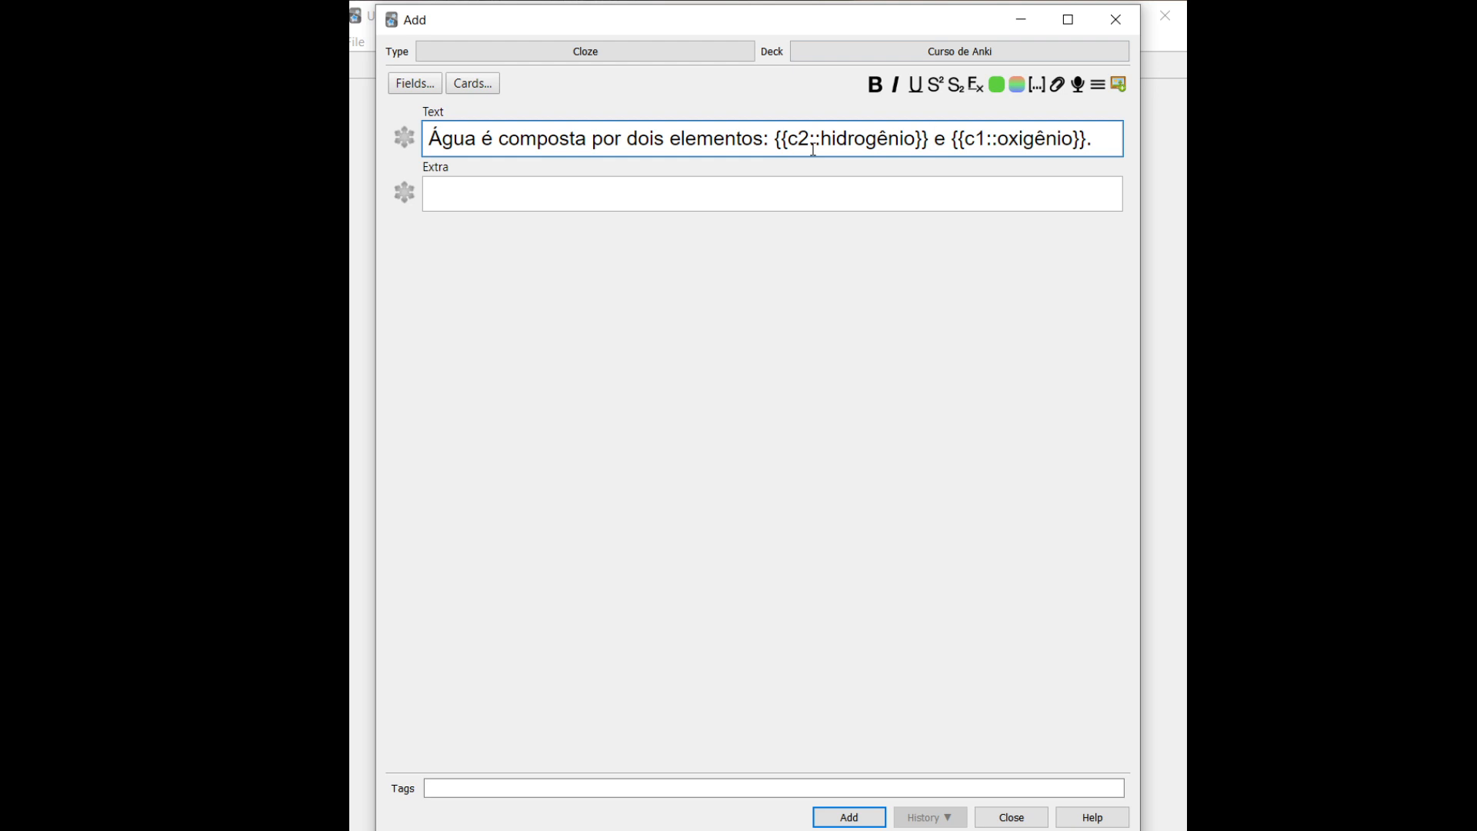
pyautogui.click(846, 817)
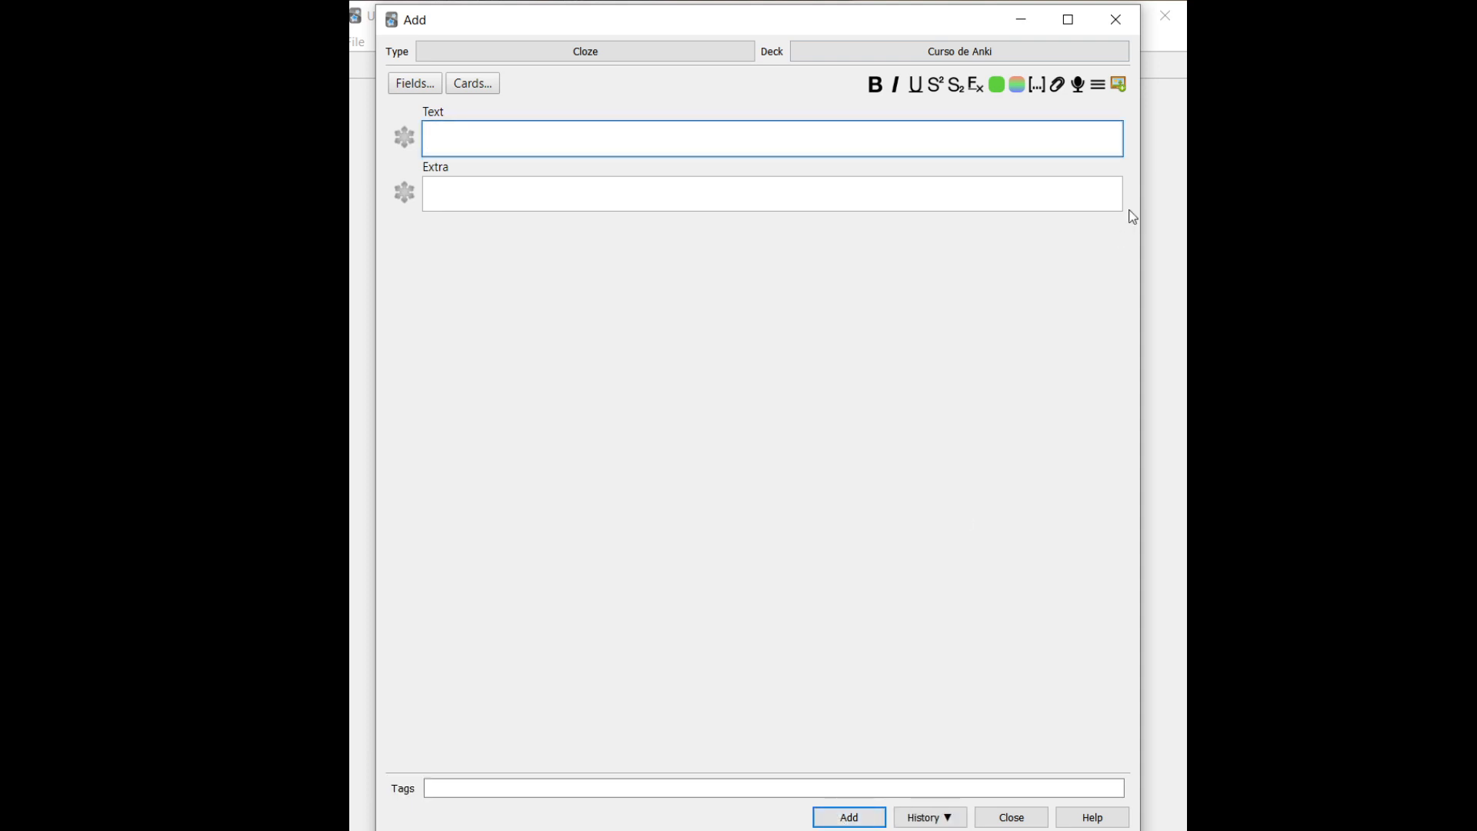
pyautogui.click(1114, 21)
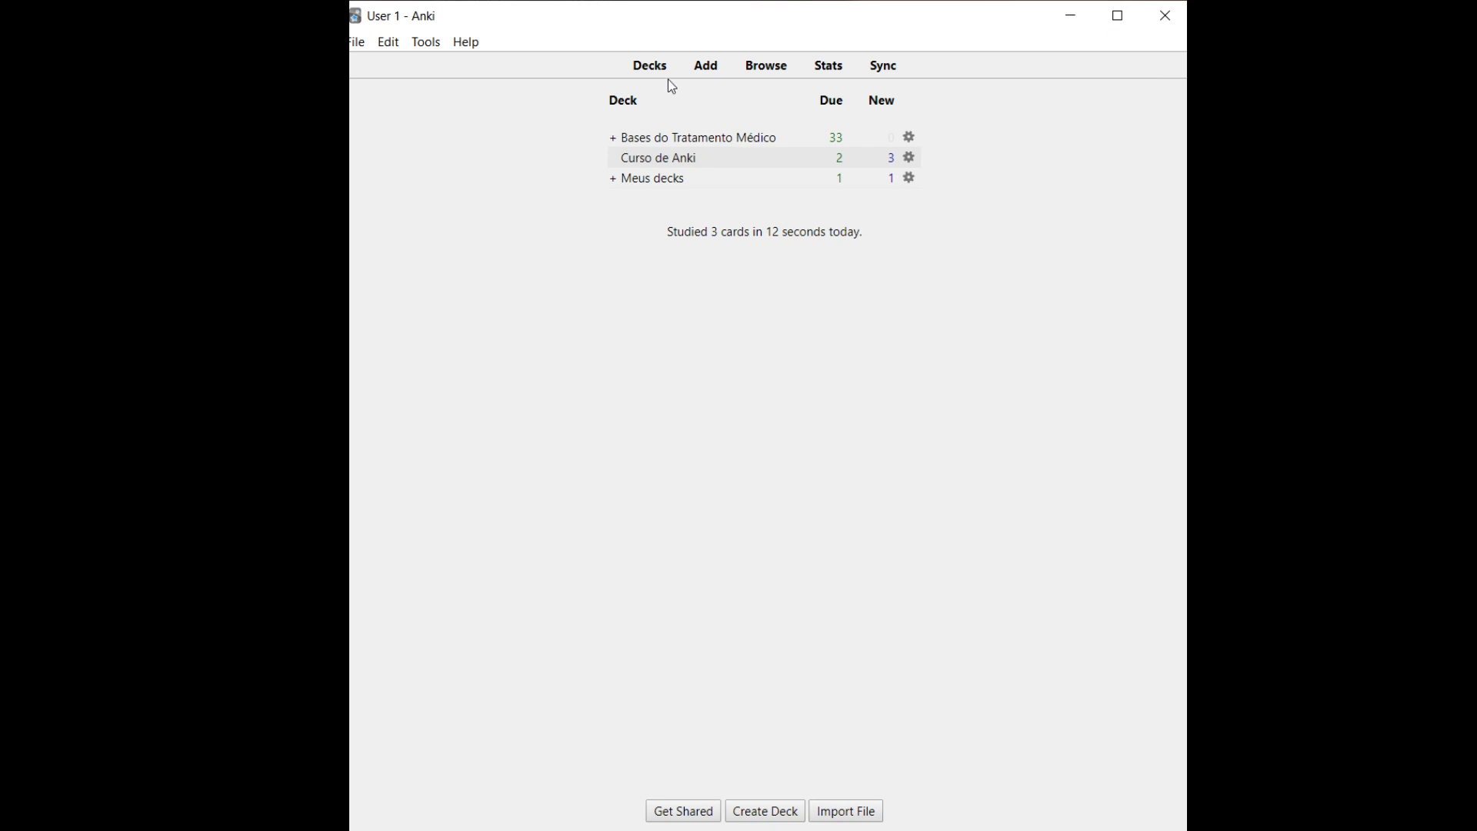
pyautogui.click(656, 157)
pyautogui.press('s')
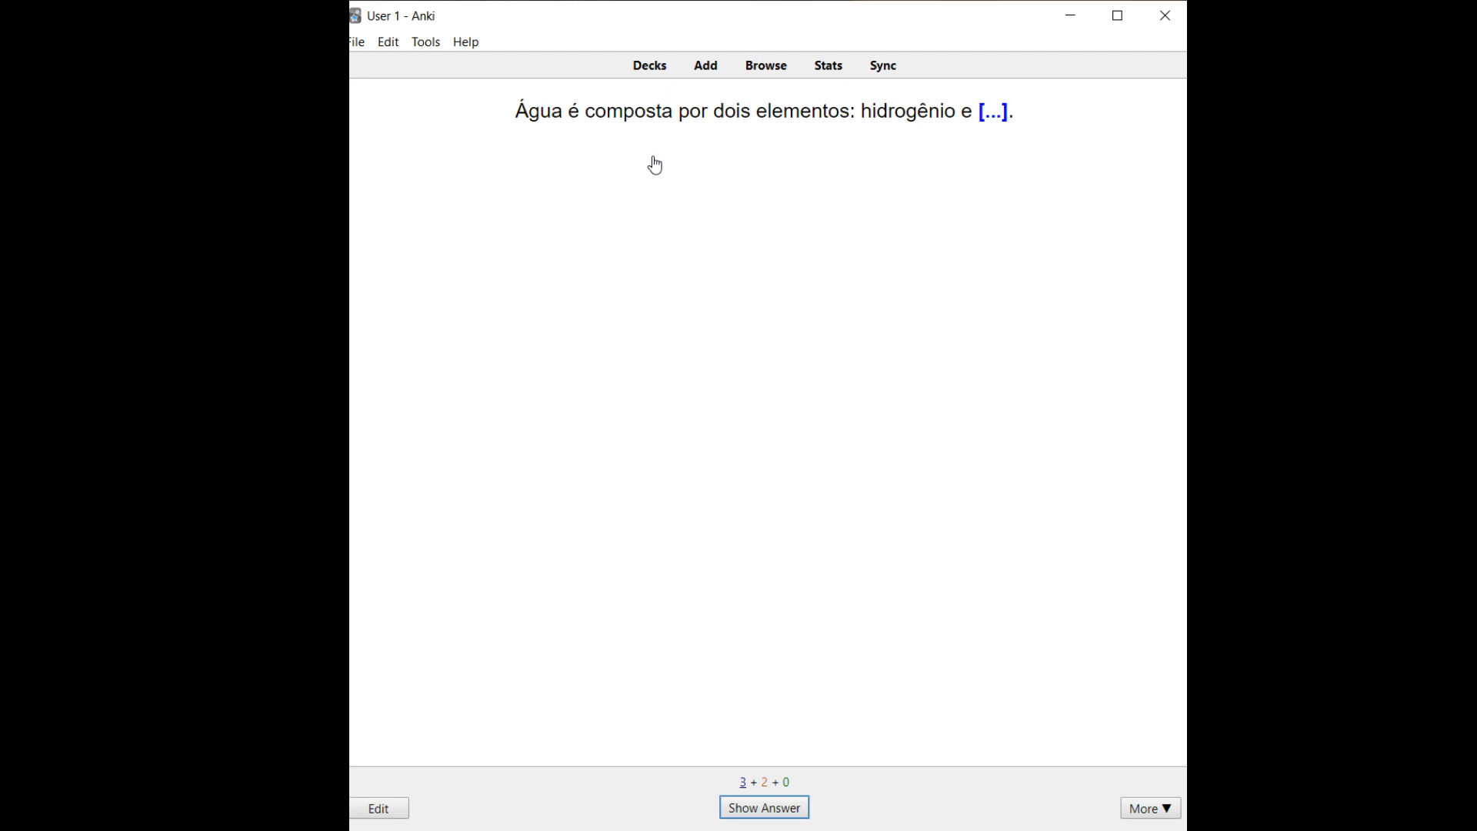
pyautogui.press('space')
pyautogui.press('space')
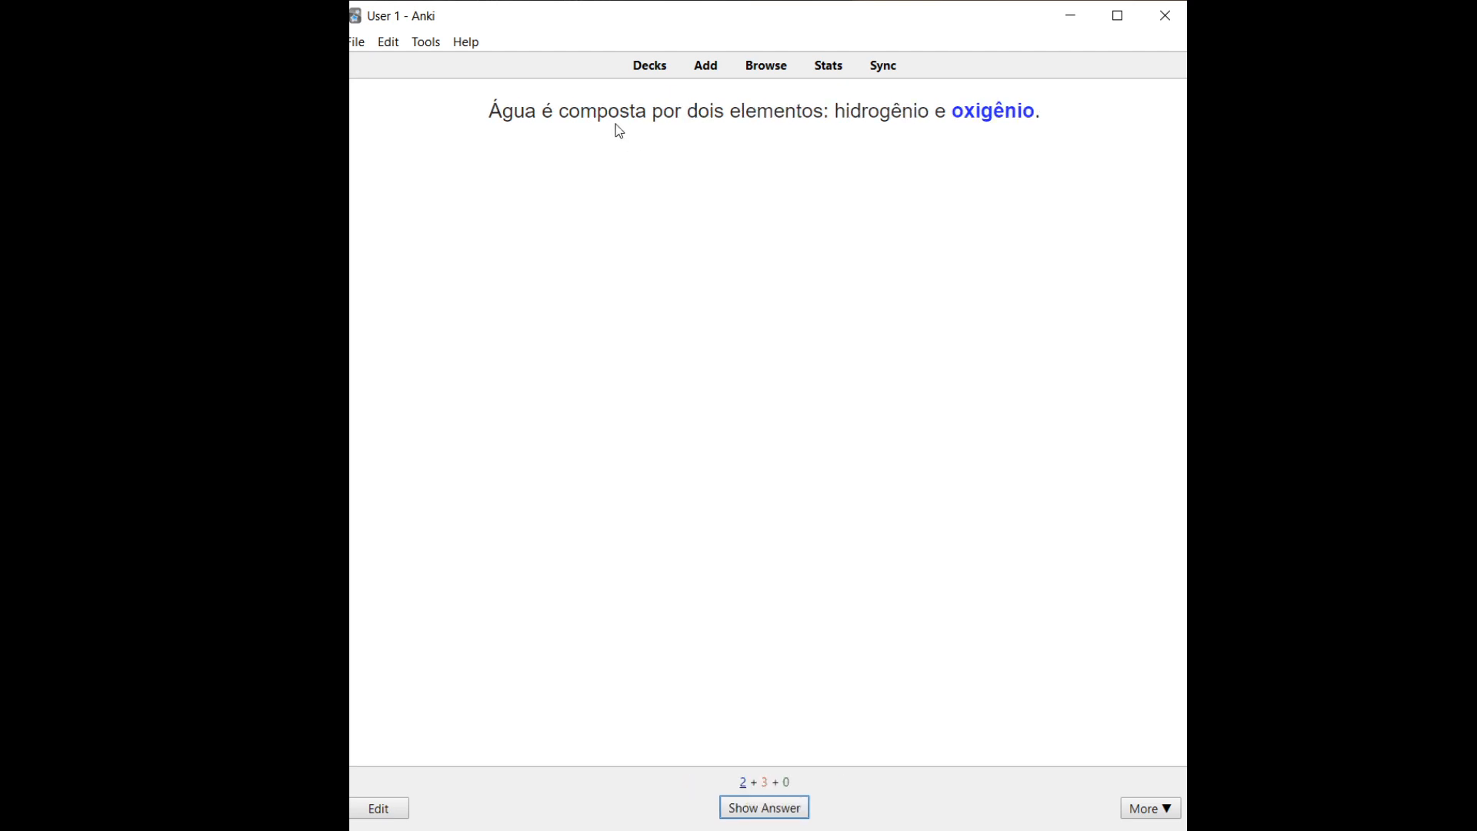
pyautogui.press('space')
pyautogui.press('space')
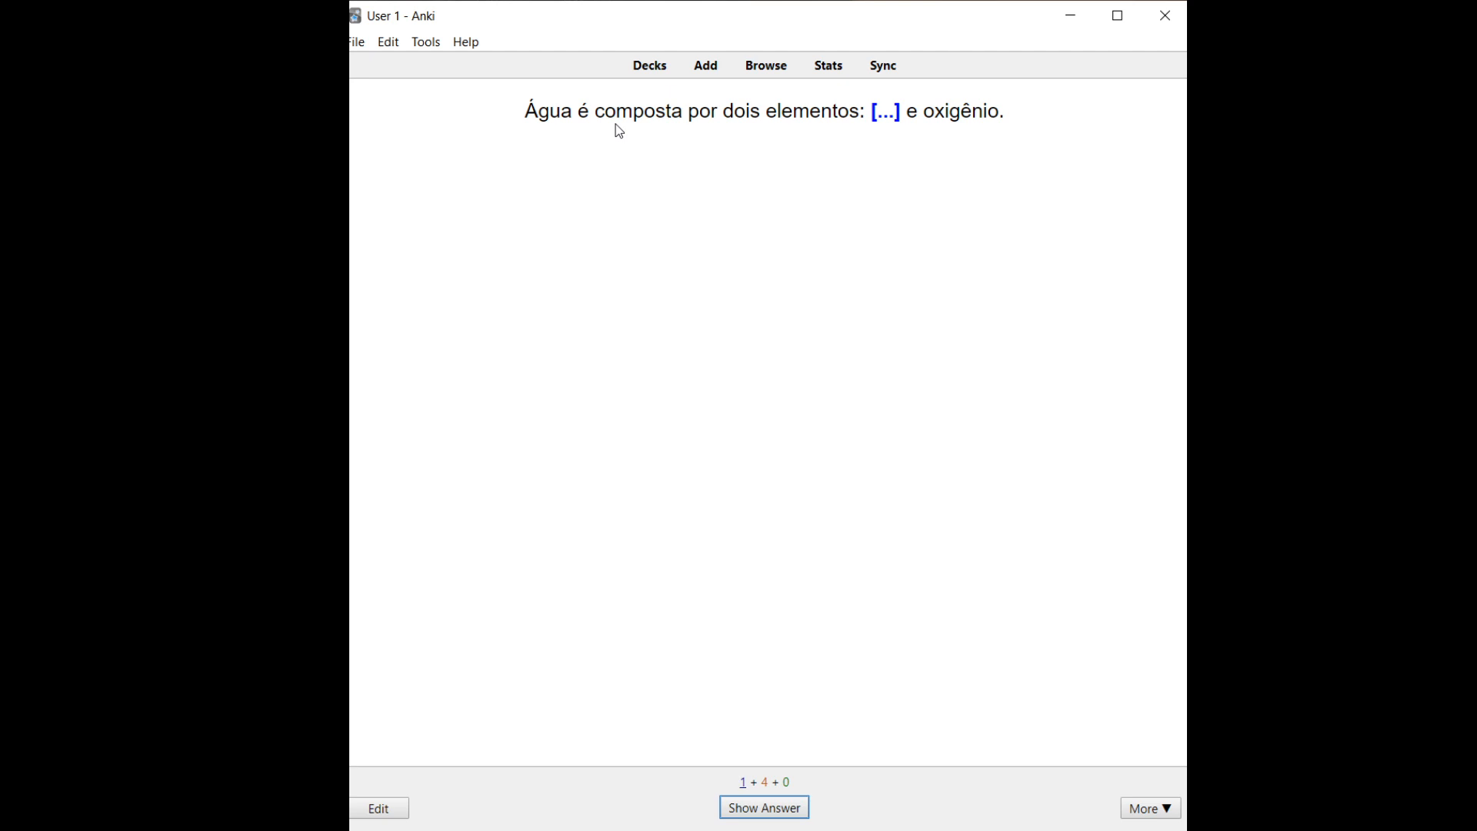
pyautogui.press('space')
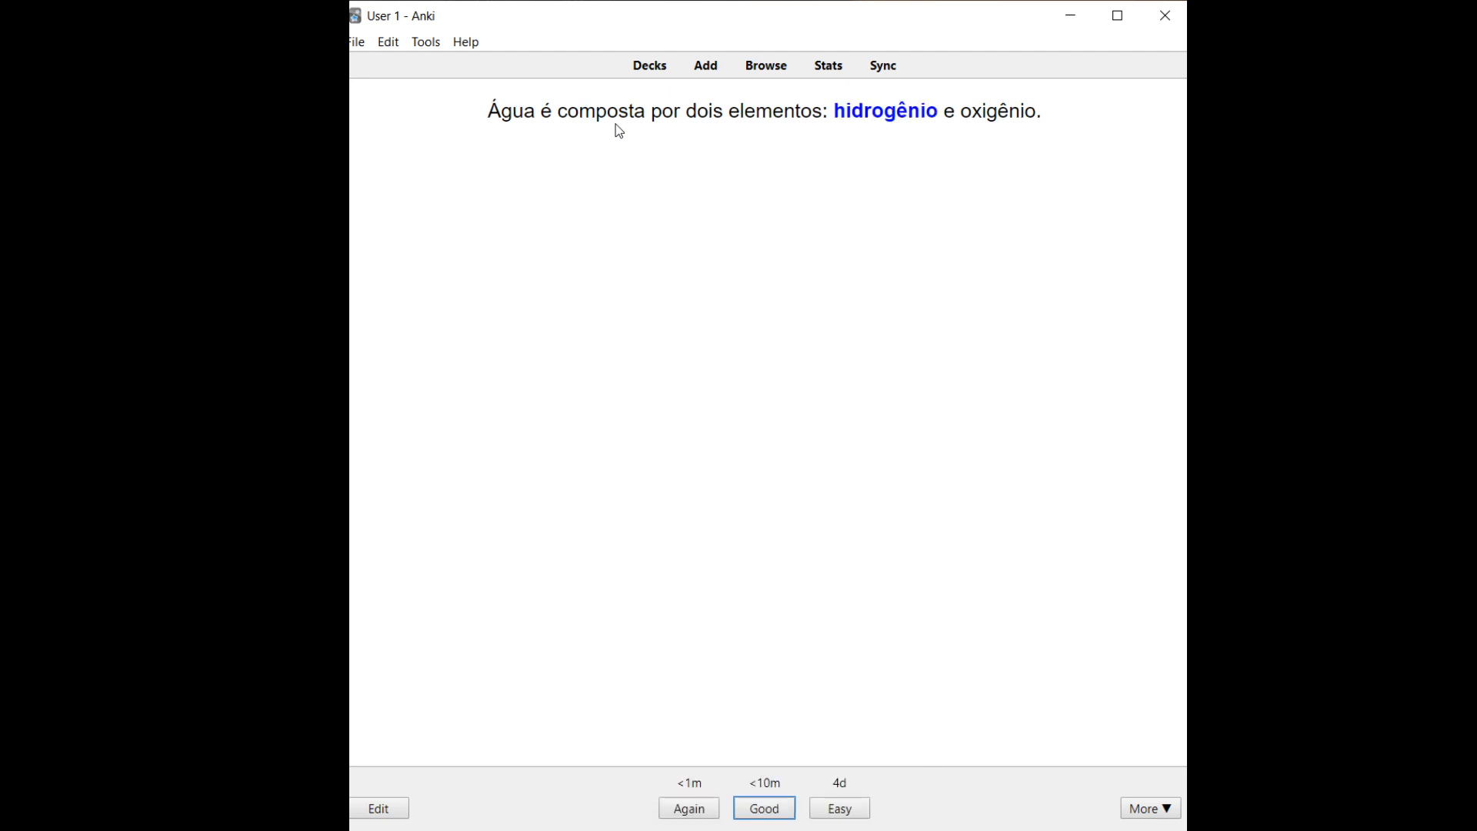
pyautogui.click(638, 71)
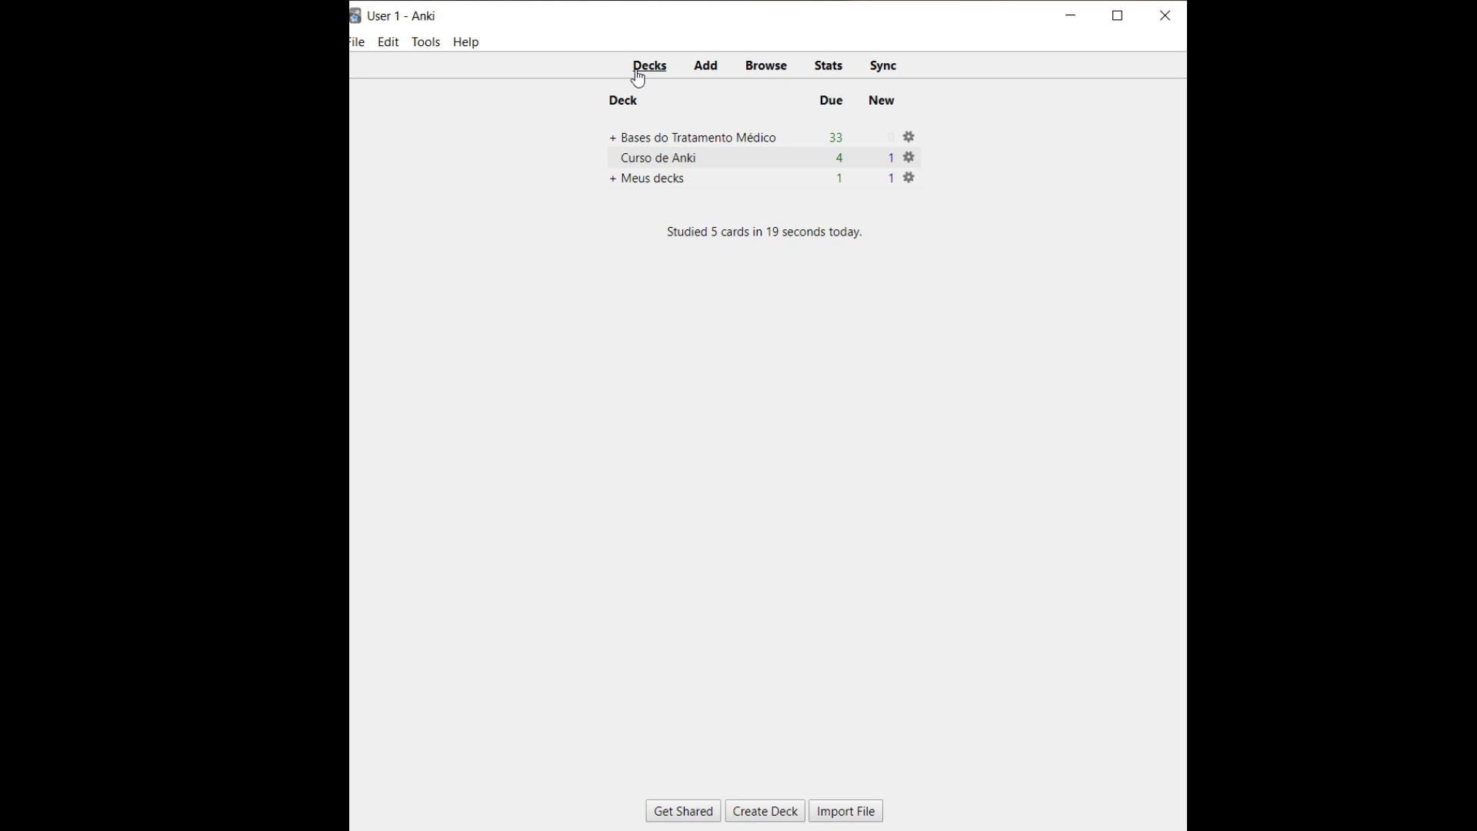
pyautogui.click(649, 163)
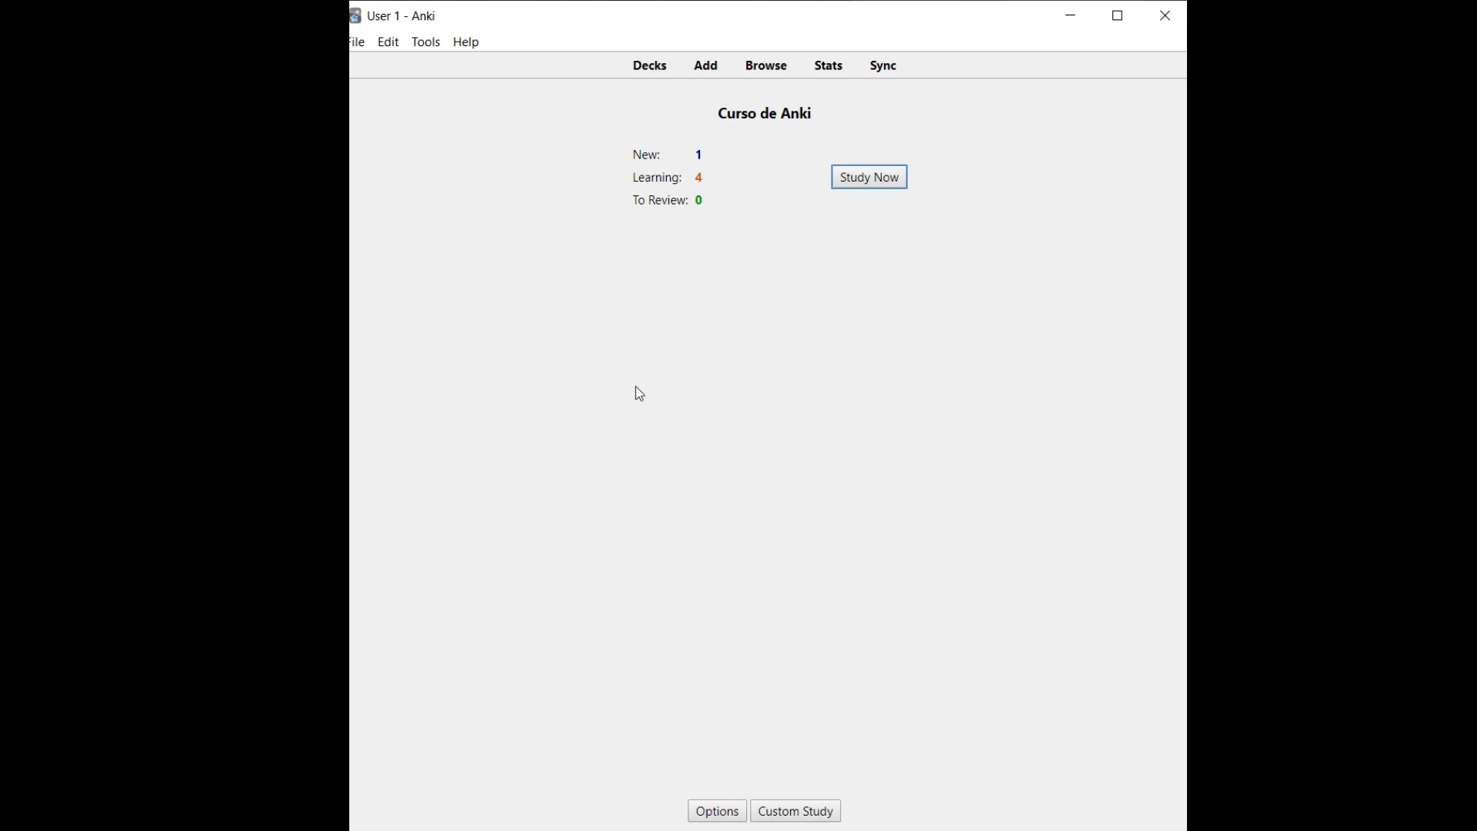
# Start a new note and type 'uma casa tem que ter sala e cozinha'
pyautogui.click(705, 70)
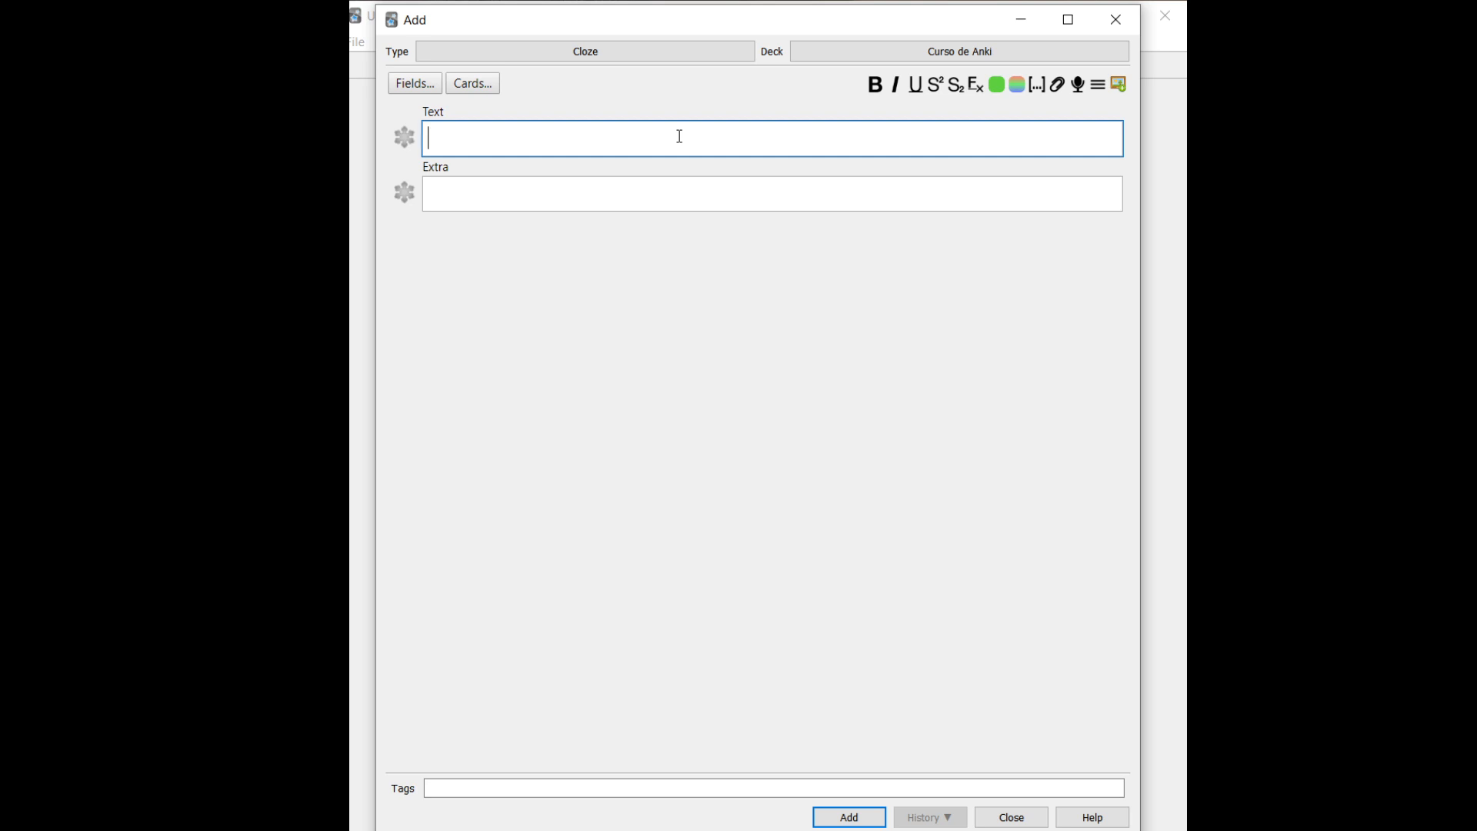
pyautogui.write('uma casa tem que te')
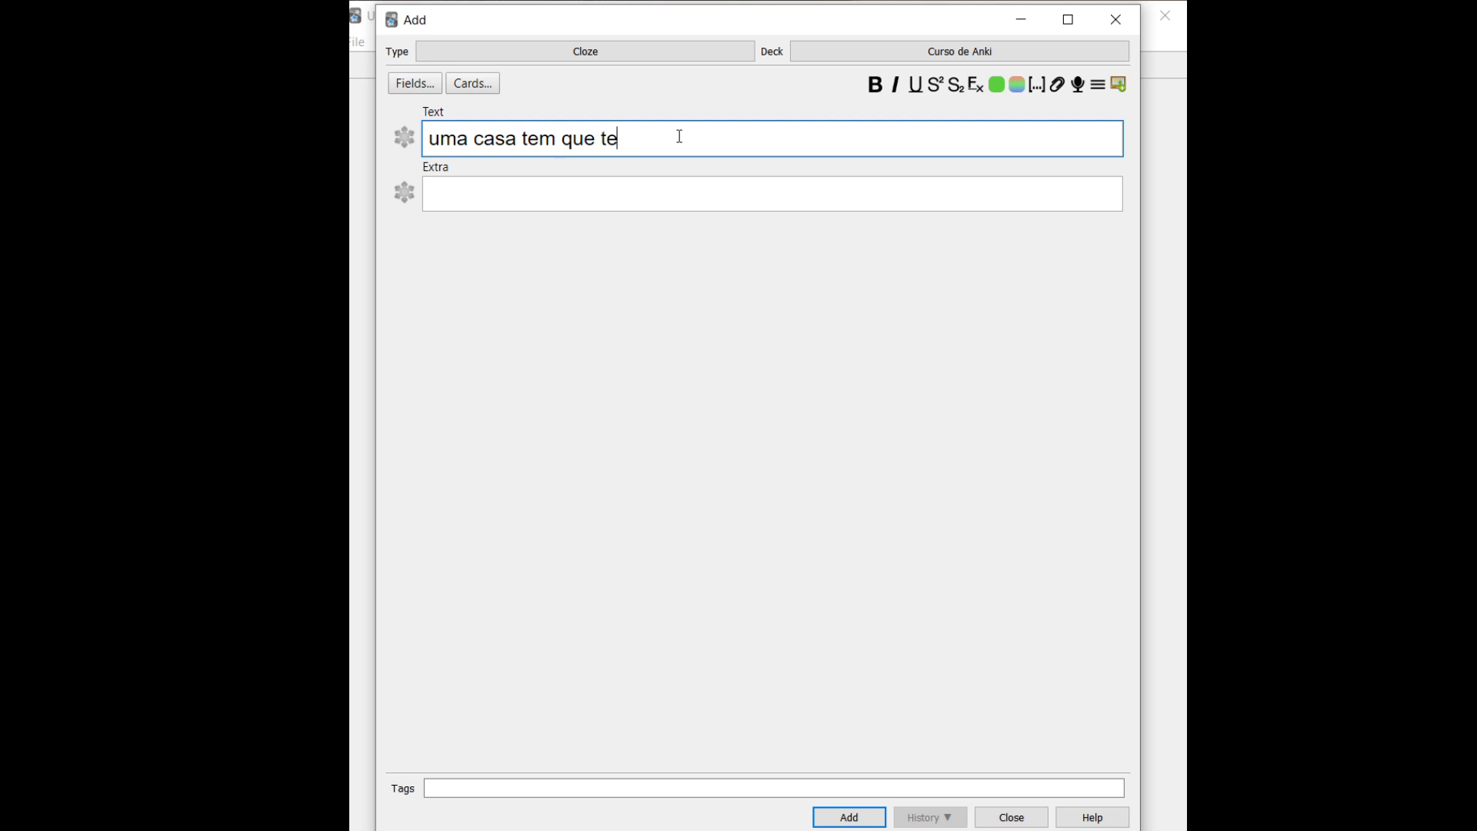
pyautogui.write('r sala é coxi')
pyautogui.press('BackSpace')
pyautogui.press('BackSpace')
pyautogui.write('zinho')
pyautogui.press('BackSpace')
pyautogui.write('a')
# Make cozinha and sala both cloze c1, changing sala's c2 to c1, and add the note
pyautogui.hotkey('ctrl', 'shift', 'Left')
pyautogui.hotkey('ctrl', 'shift', 'Left')
pyautogui.hotkey('ctrl', 'shift', 'Right')
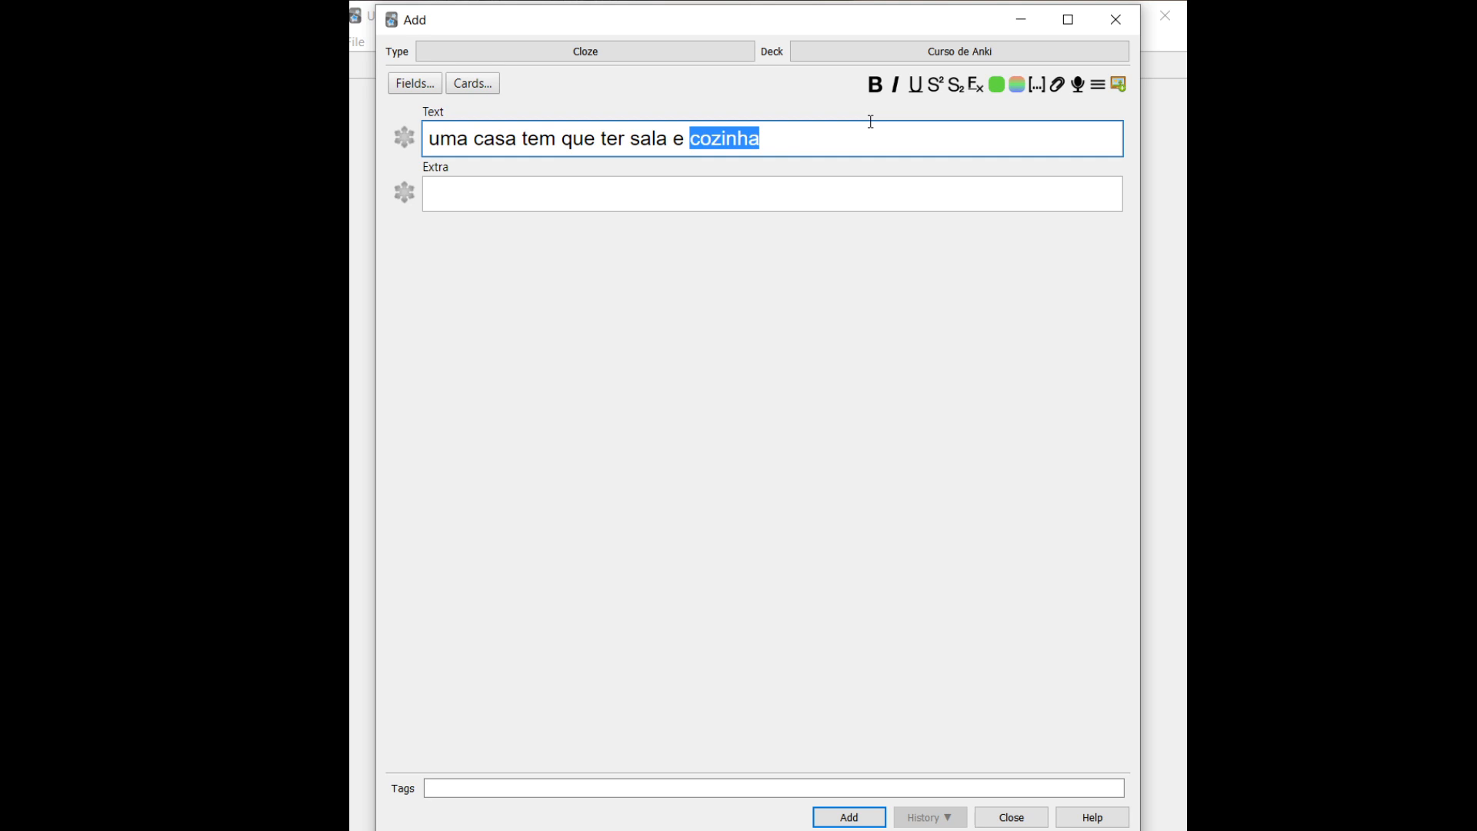
pyautogui.click(1038, 85)
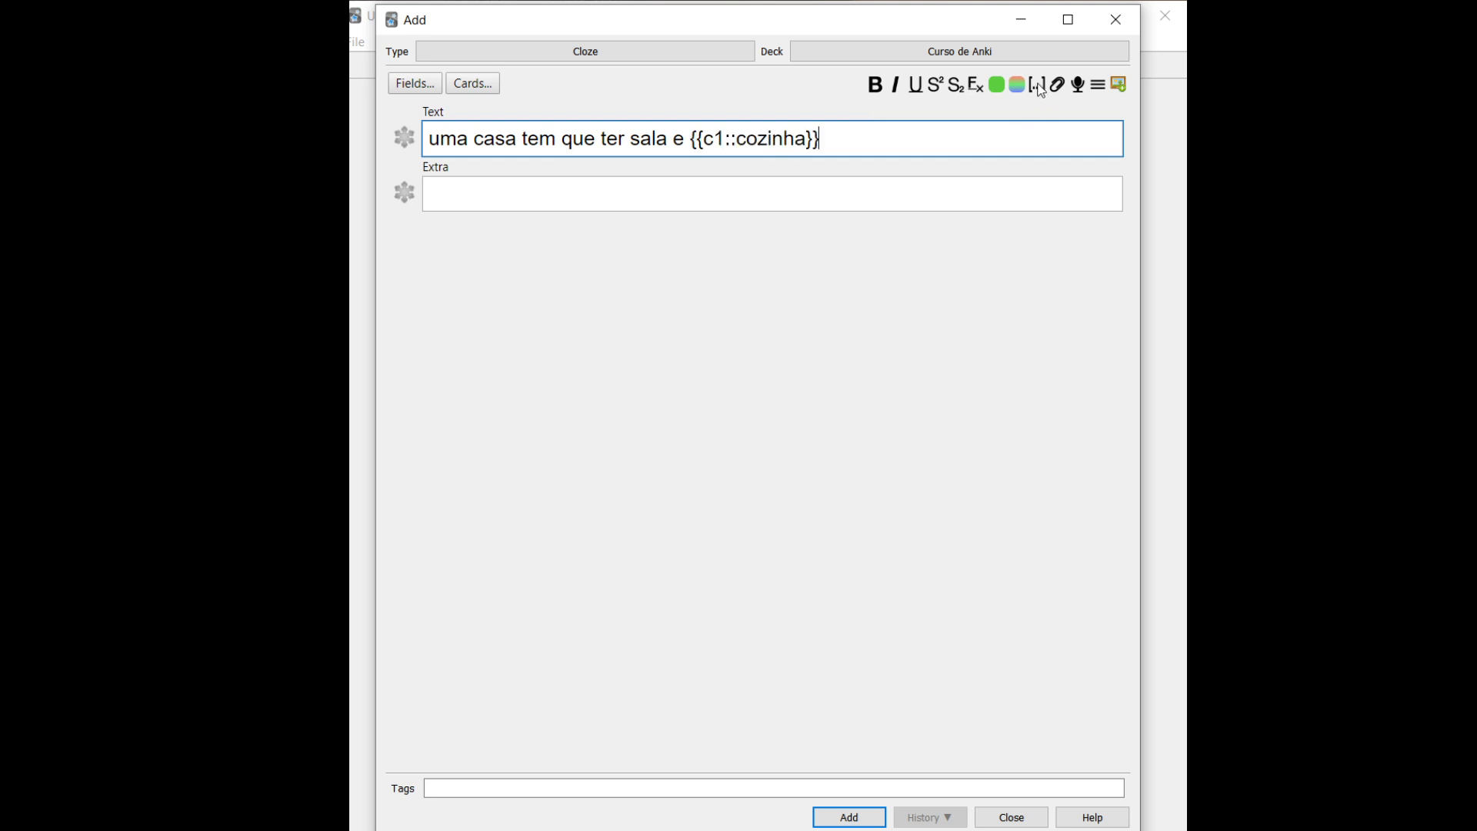
pyautogui.doubleClick(641, 138)
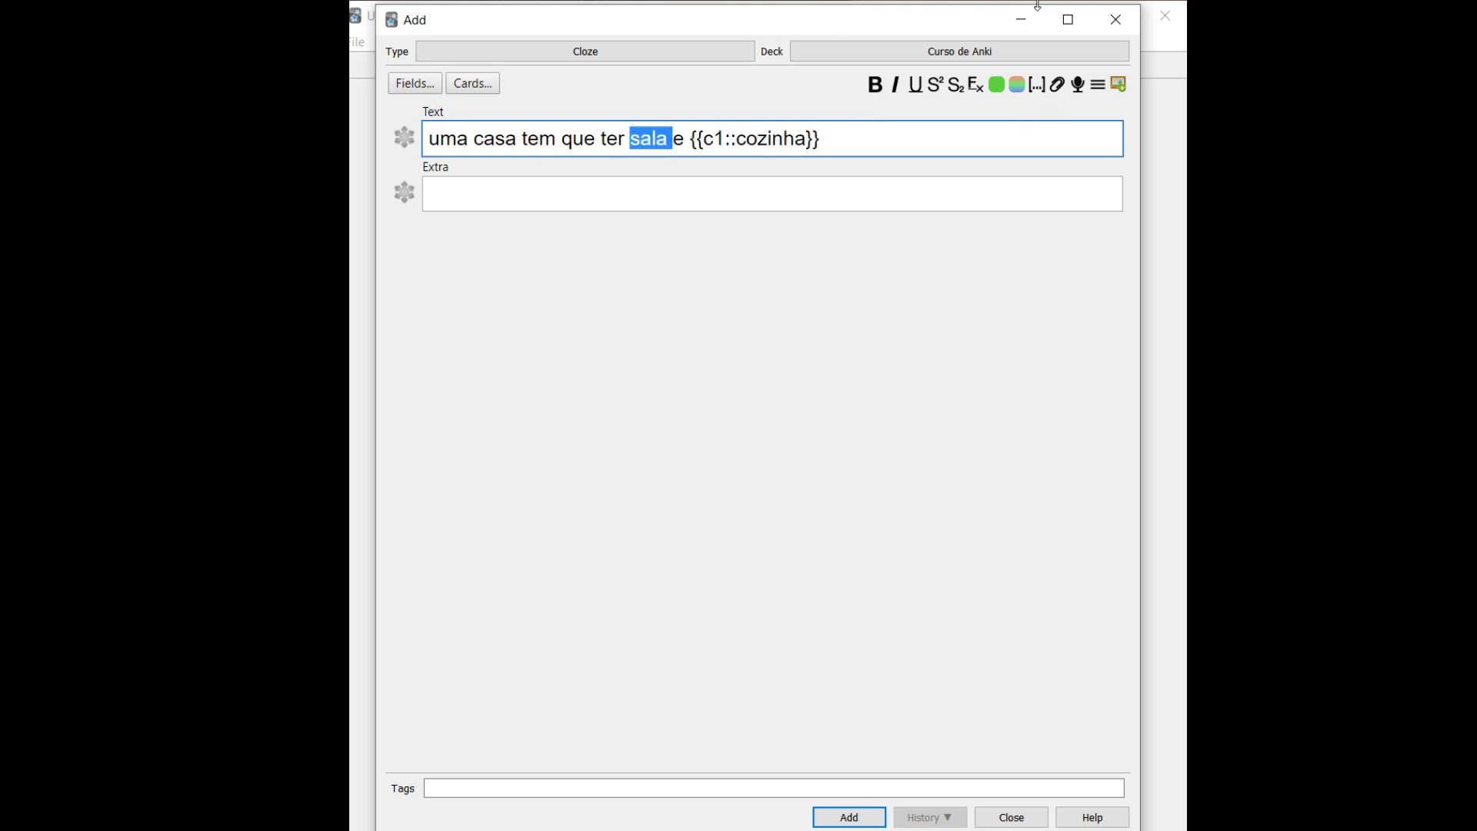
pyautogui.click(1037, 86)
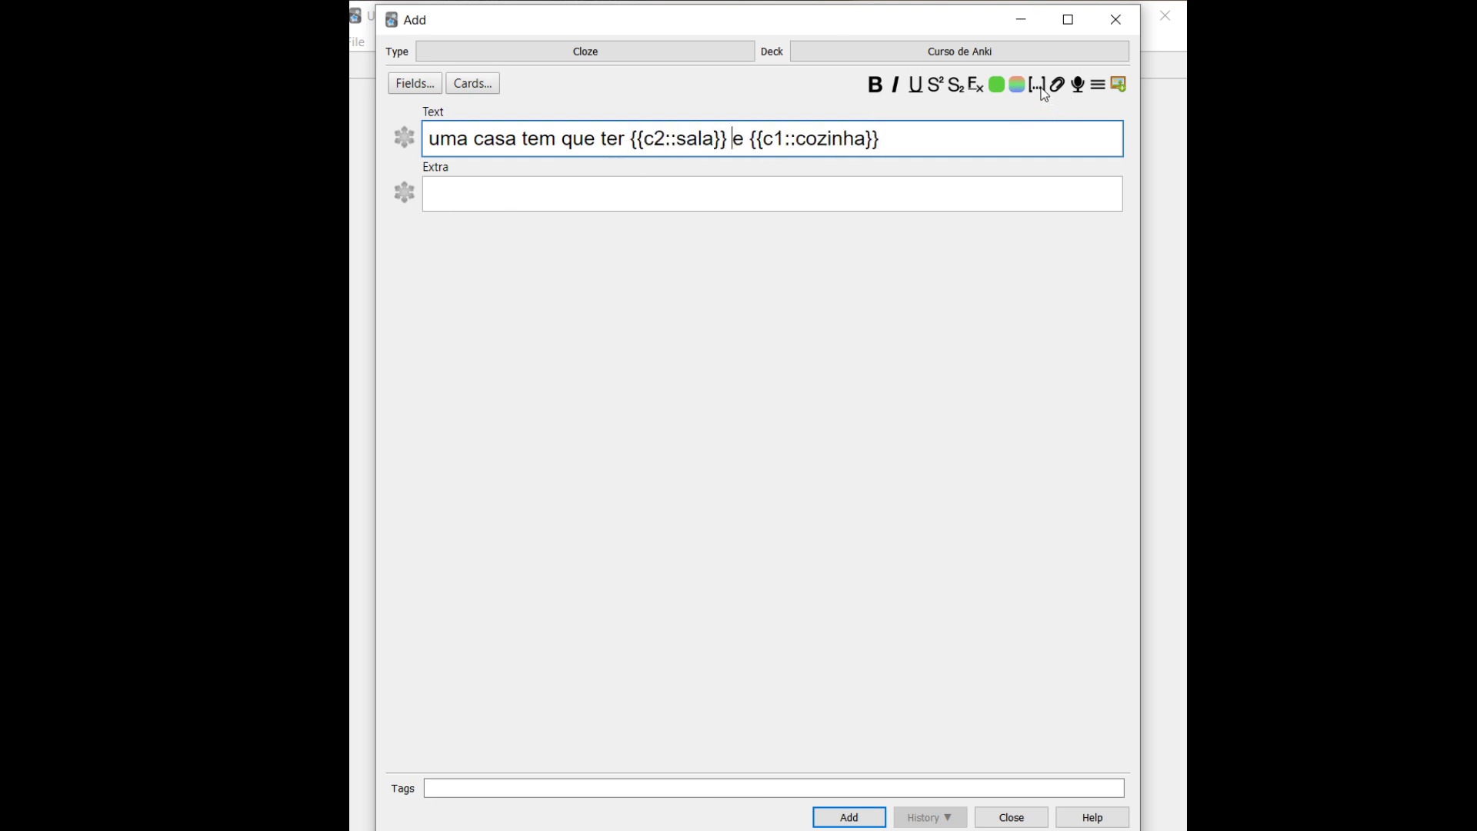
pyautogui.click(652, 139)
pyautogui.press('BackSpace')
pyautogui.write('1')
pyautogui.click(850, 819)
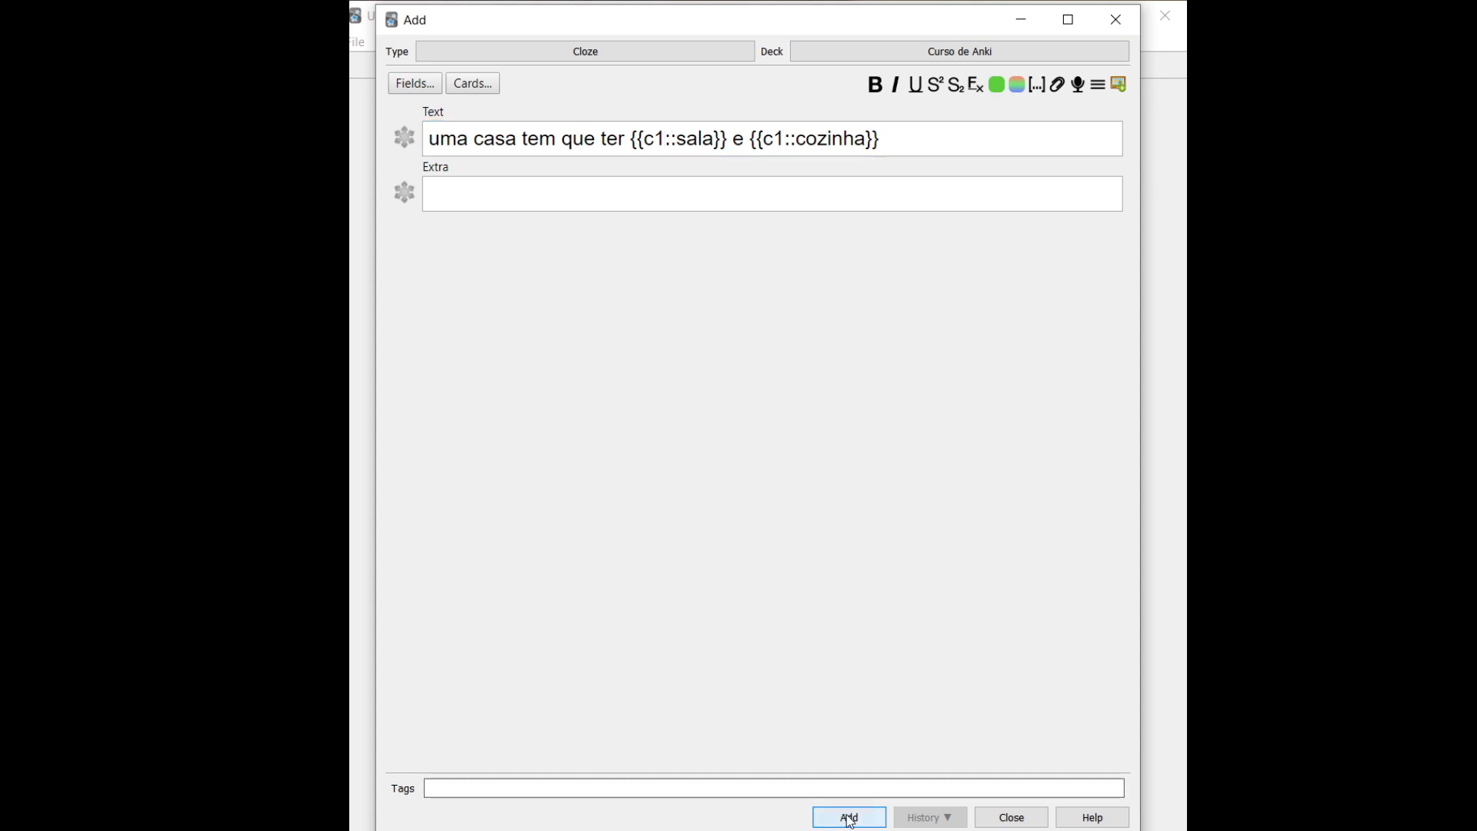
# Close the Add window, study the new card to reveal sala and cozinha together, then return to Decks
pyautogui.click(1117, 31)
pyautogui.press('s')
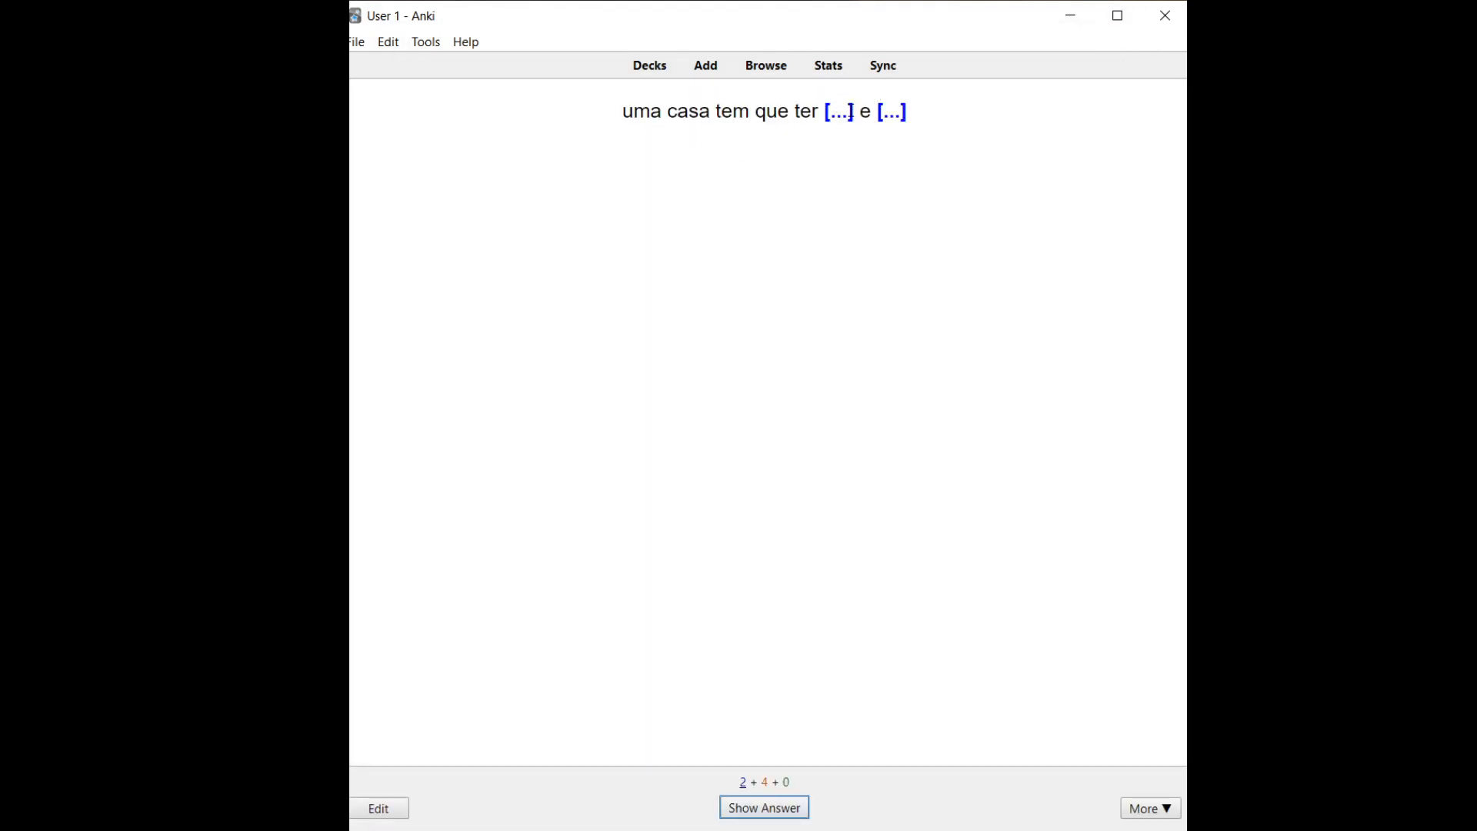
pyautogui.press('space')
pyautogui.click(901, 123)
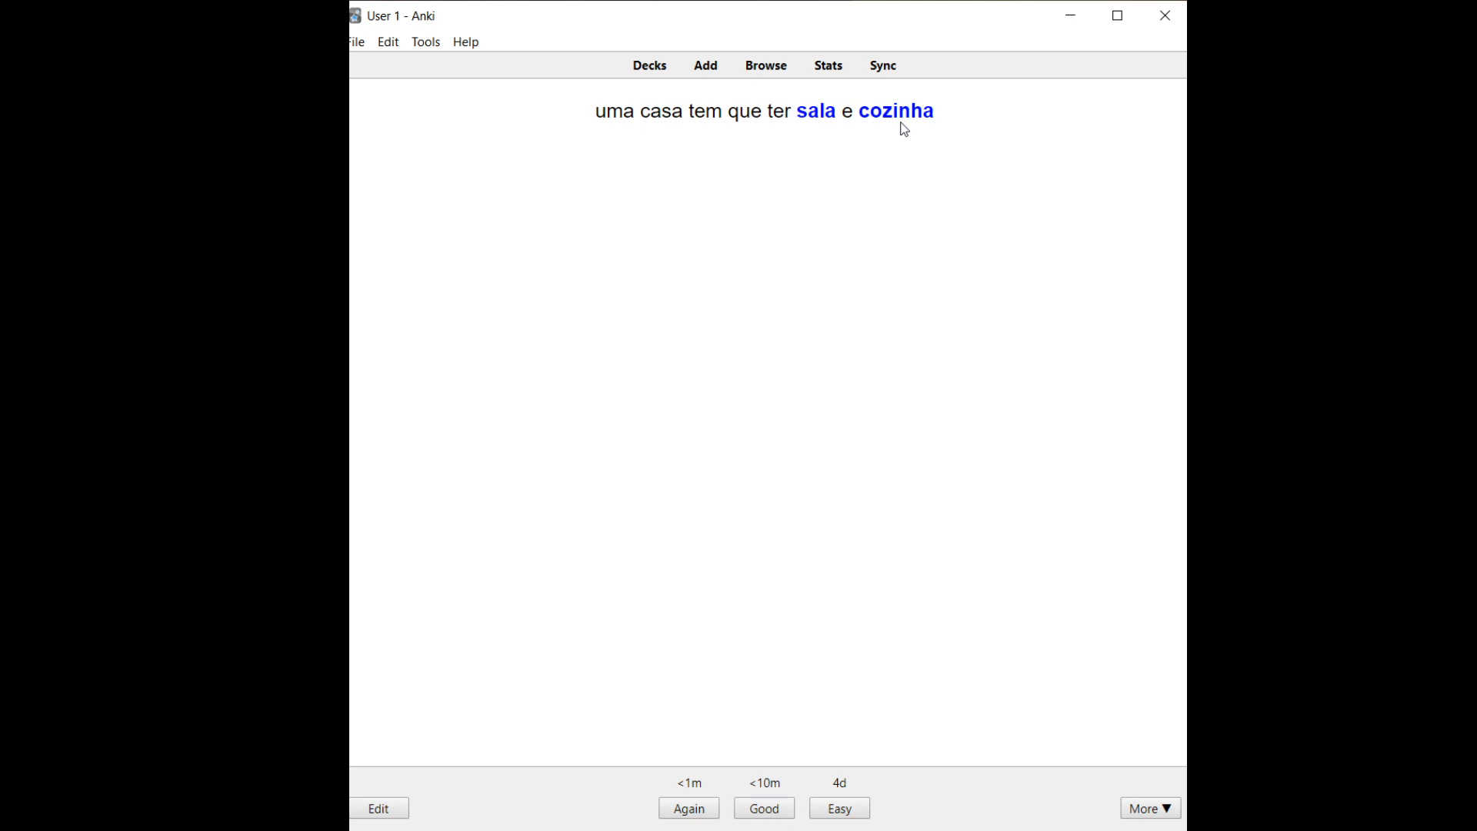
pyautogui.click(668, 67)
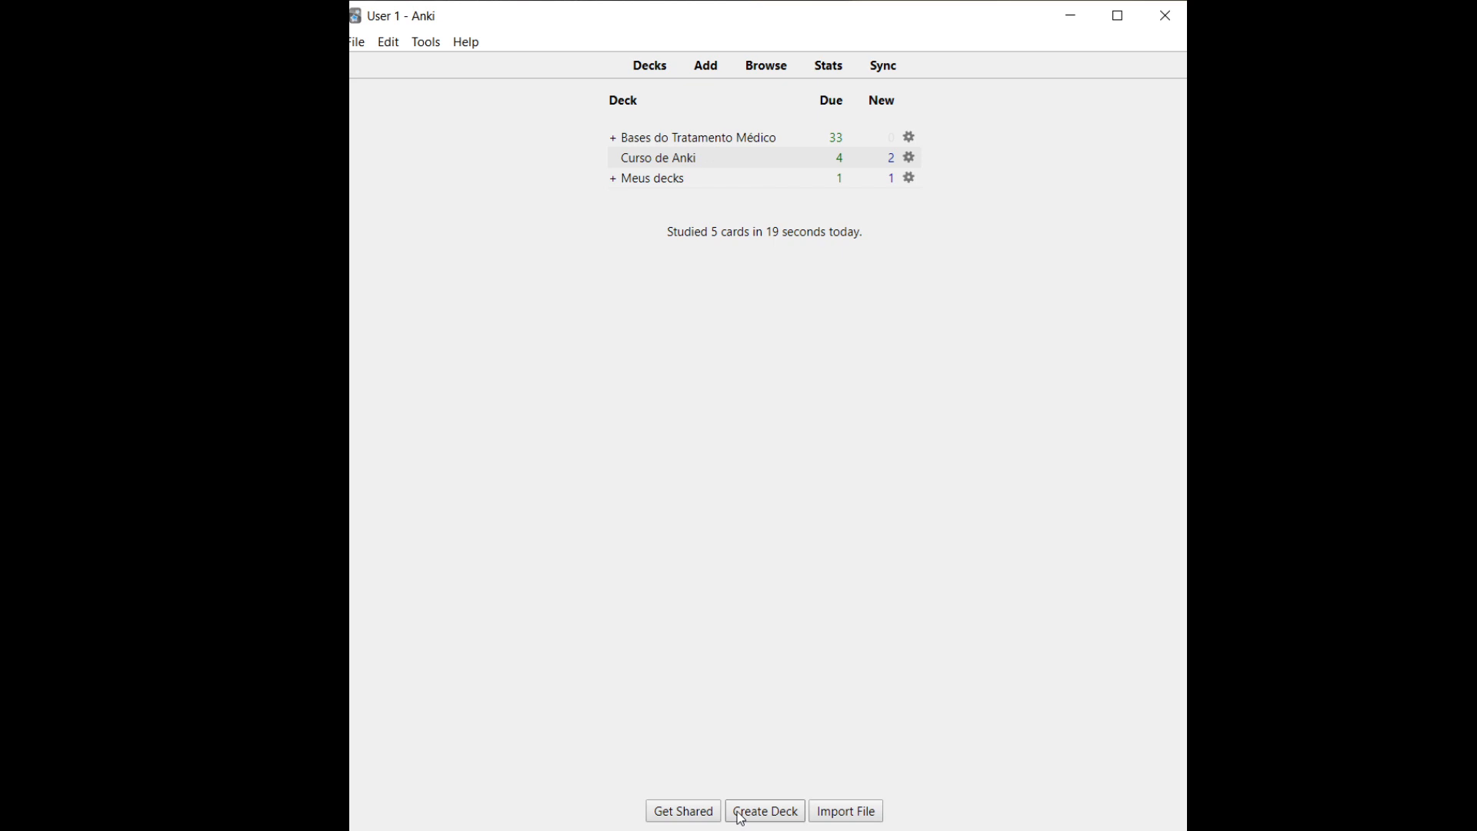
# Start a new note with the sentence 'uma casa tem que ter sala e cozinha, mas não ter piscina'
pyautogui.click(715, 65)
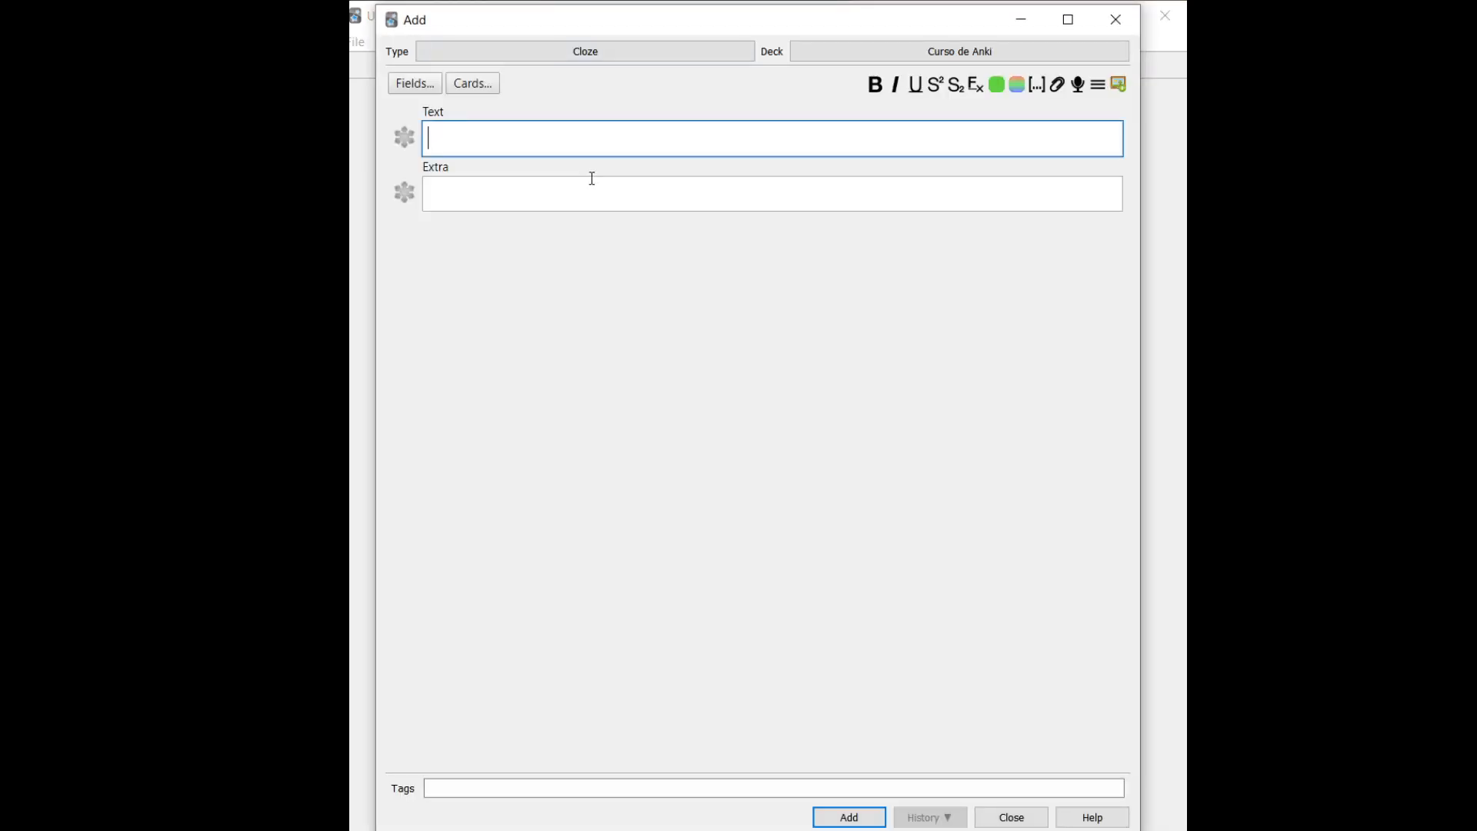
pyautogui.write('uma casa tem que ter sala e cozinha, mas não ter piscina')
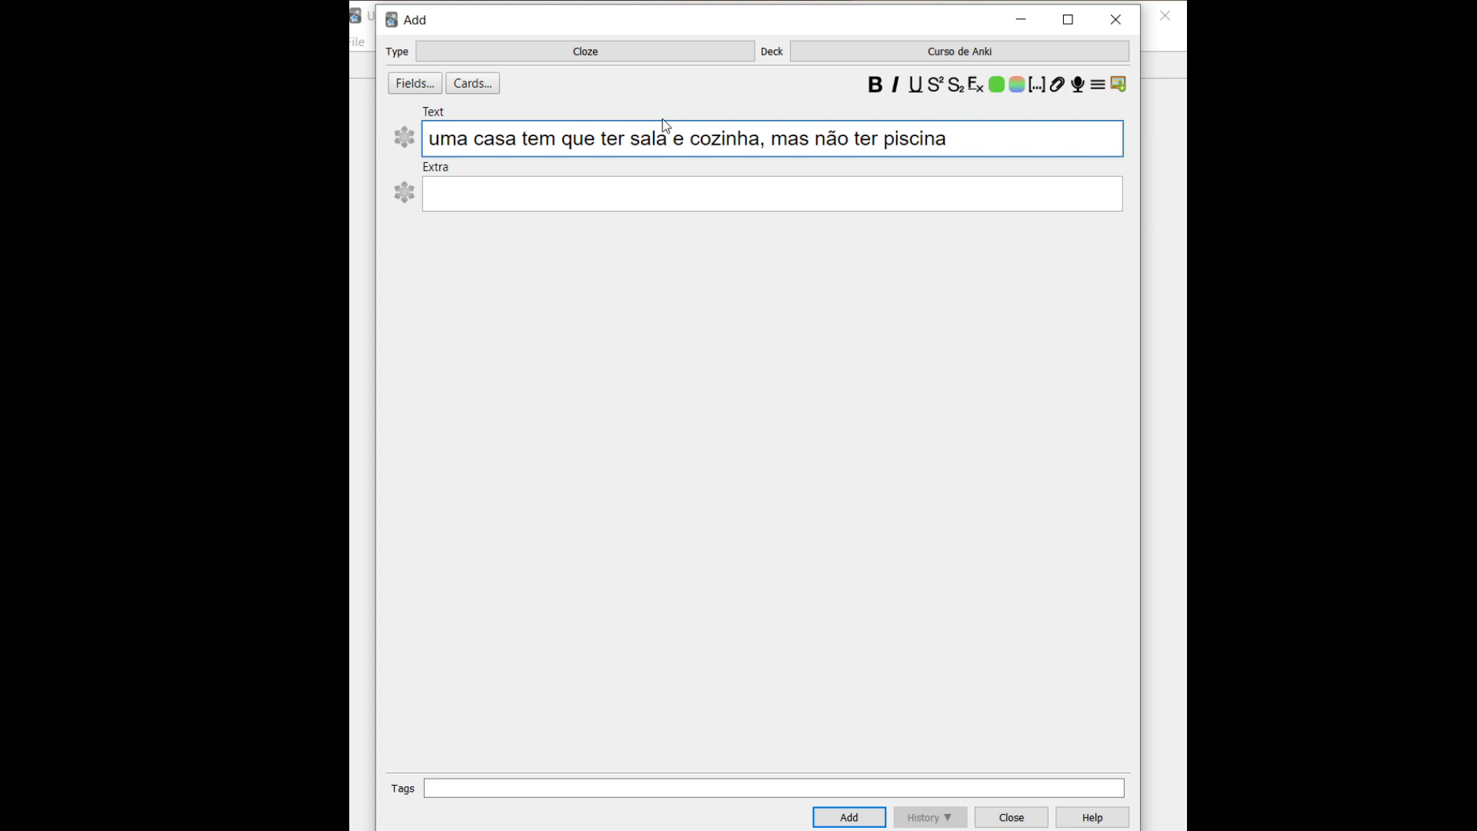
# Turn sala, cozinha and piscina into cloze deletions
pyautogui.doubleClick(651, 137)
pyautogui.hotkey('ctrl', 'shift', 'c')
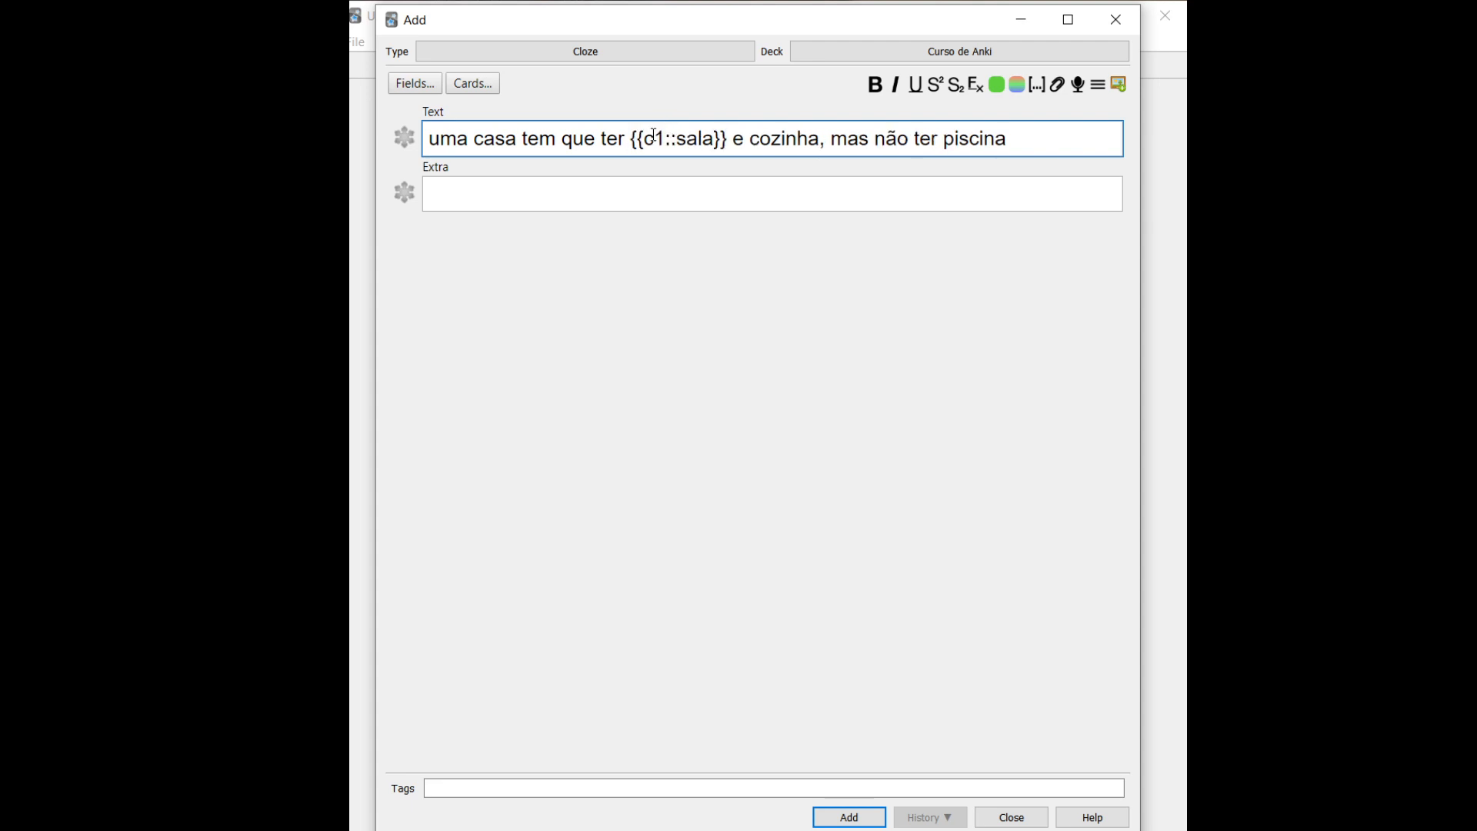
pyautogui.doubleClick(801, 141)
pyautogui.hotkey('ctrl', 'shift', 'c')
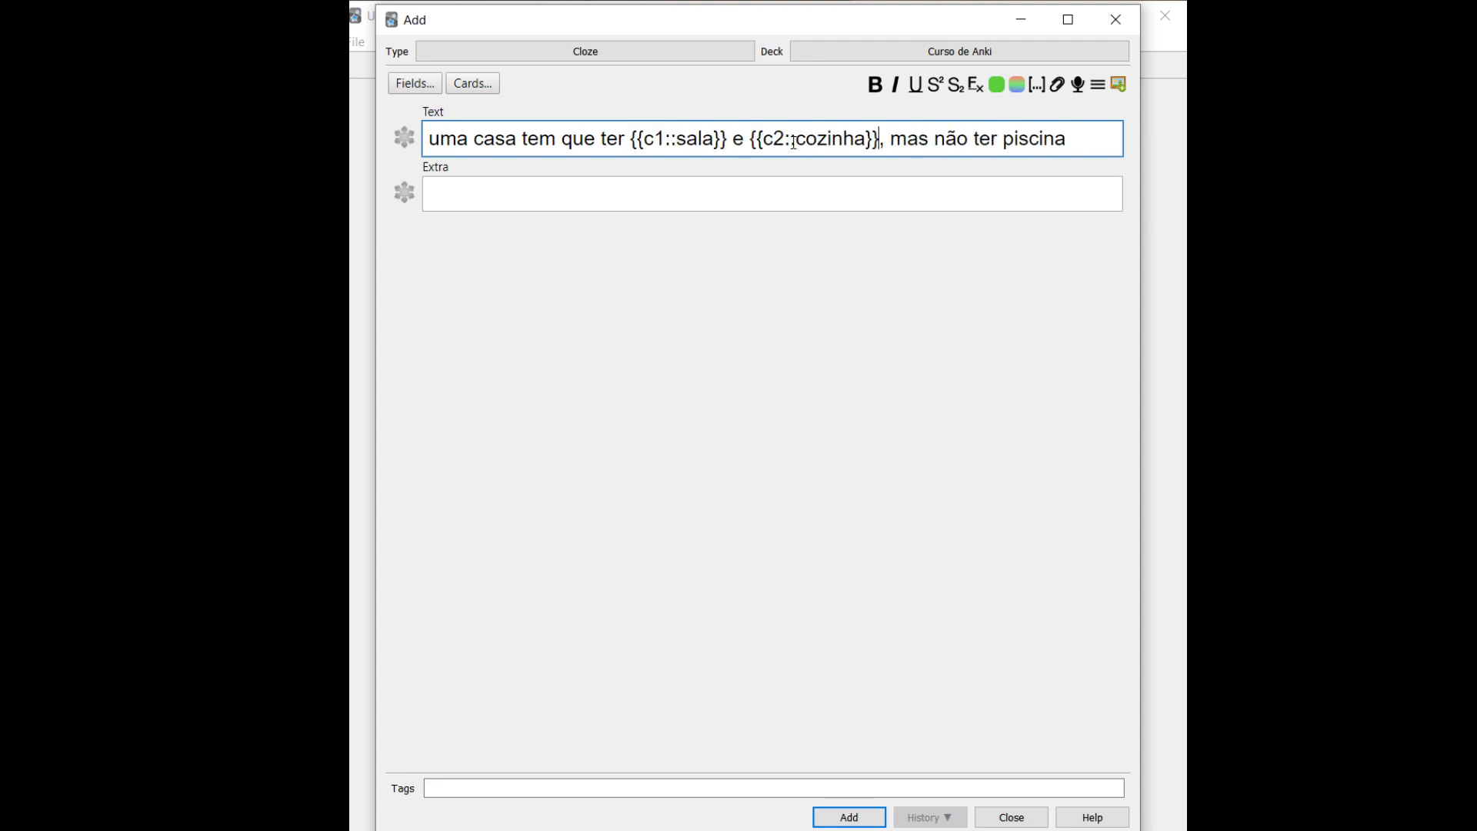
pyautogui.doubleClick(1042, 139)
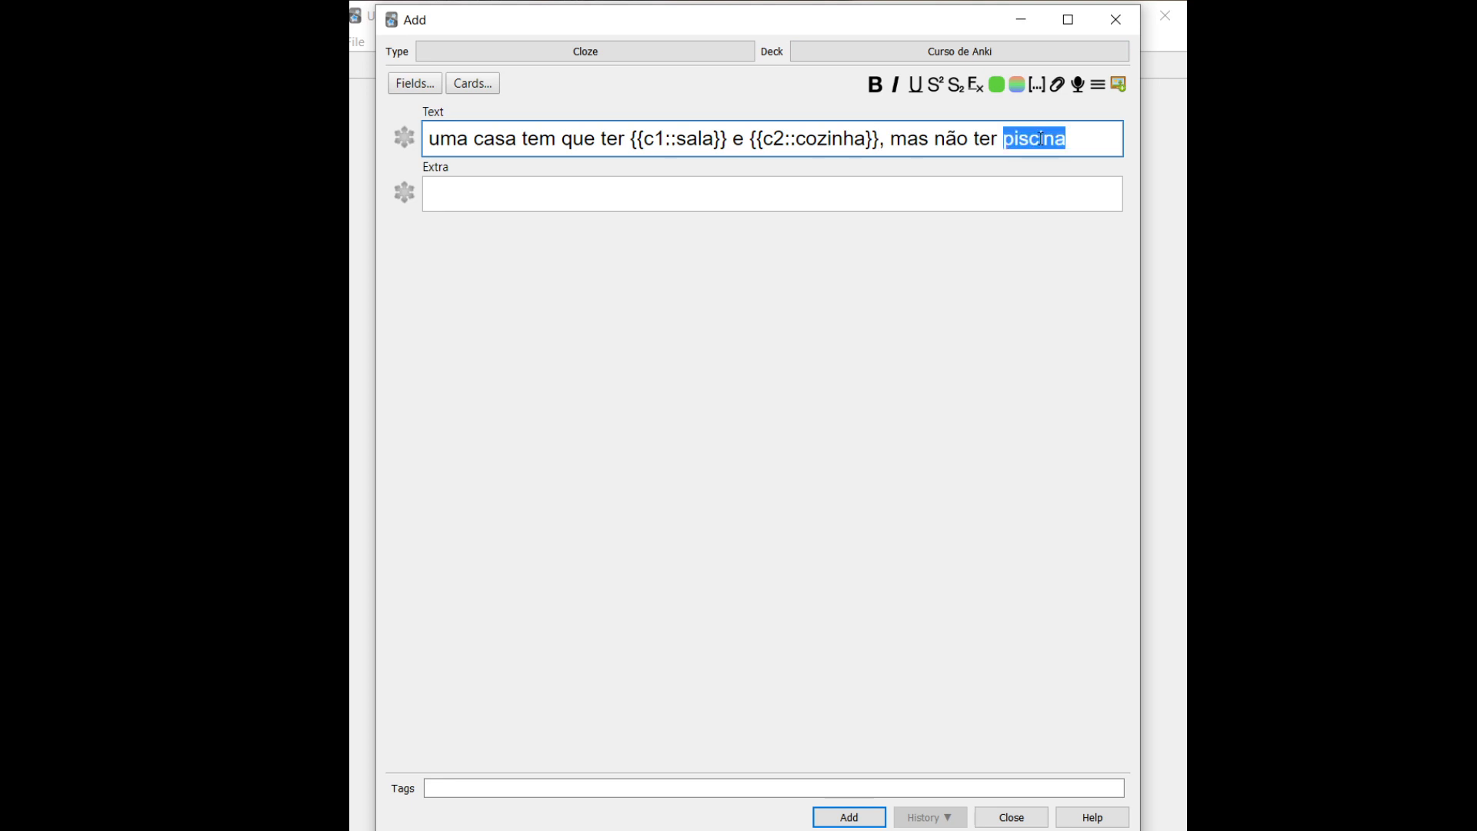
pyautogui.hotkey('ctrl', 'shift', 'c')
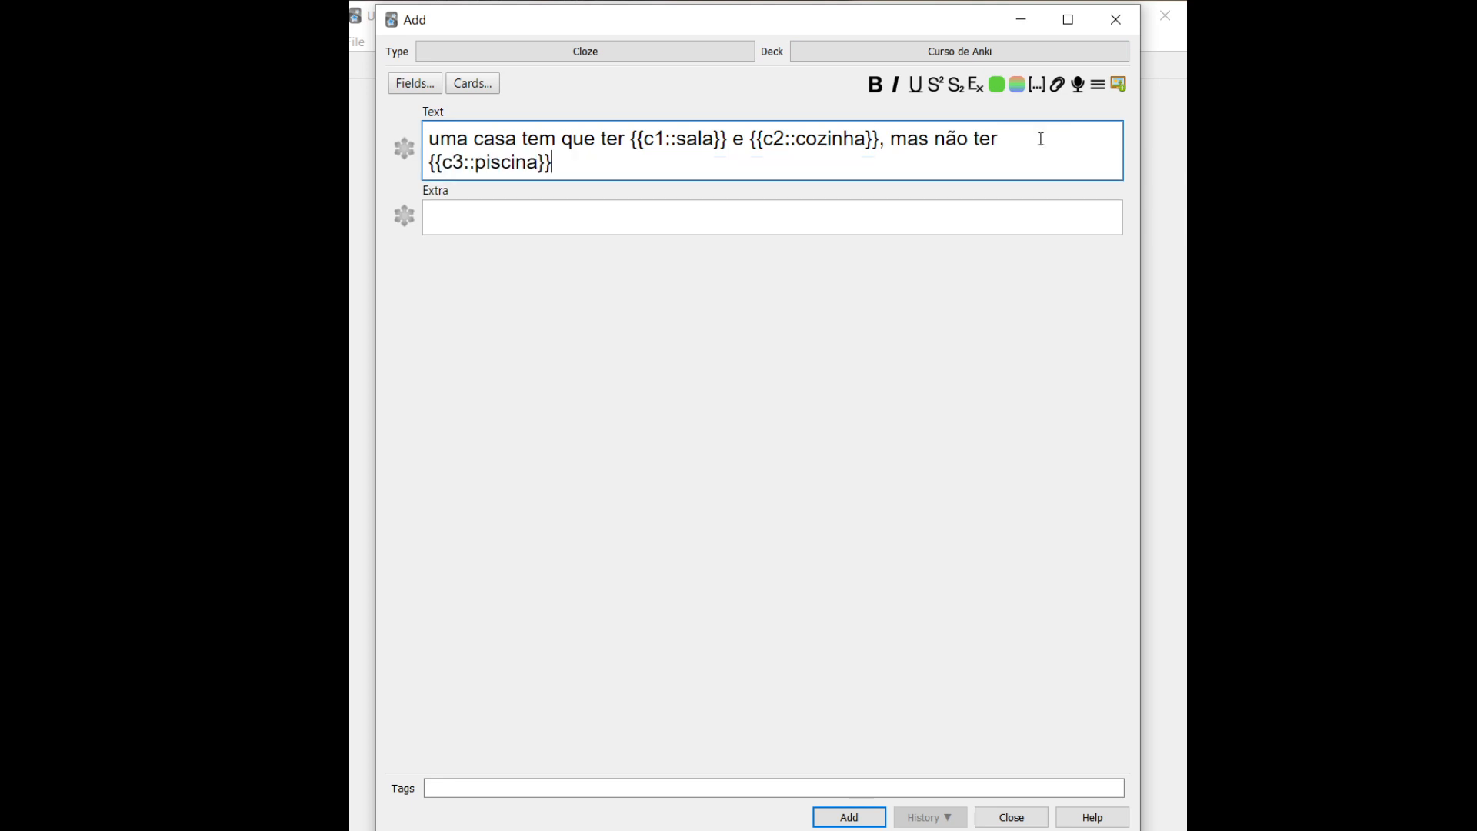
# Renumber cozinha to c1 and piscina to c2, then add the note
pyautogui.click(787, 139)
pyautogui.press('BackSpace')
pyautogui.write('1')
pyautogui.click(463, 170)
pyautogui.press('BackSpace')
pyautogui.write('2')
pyautogui.click(849, 820)
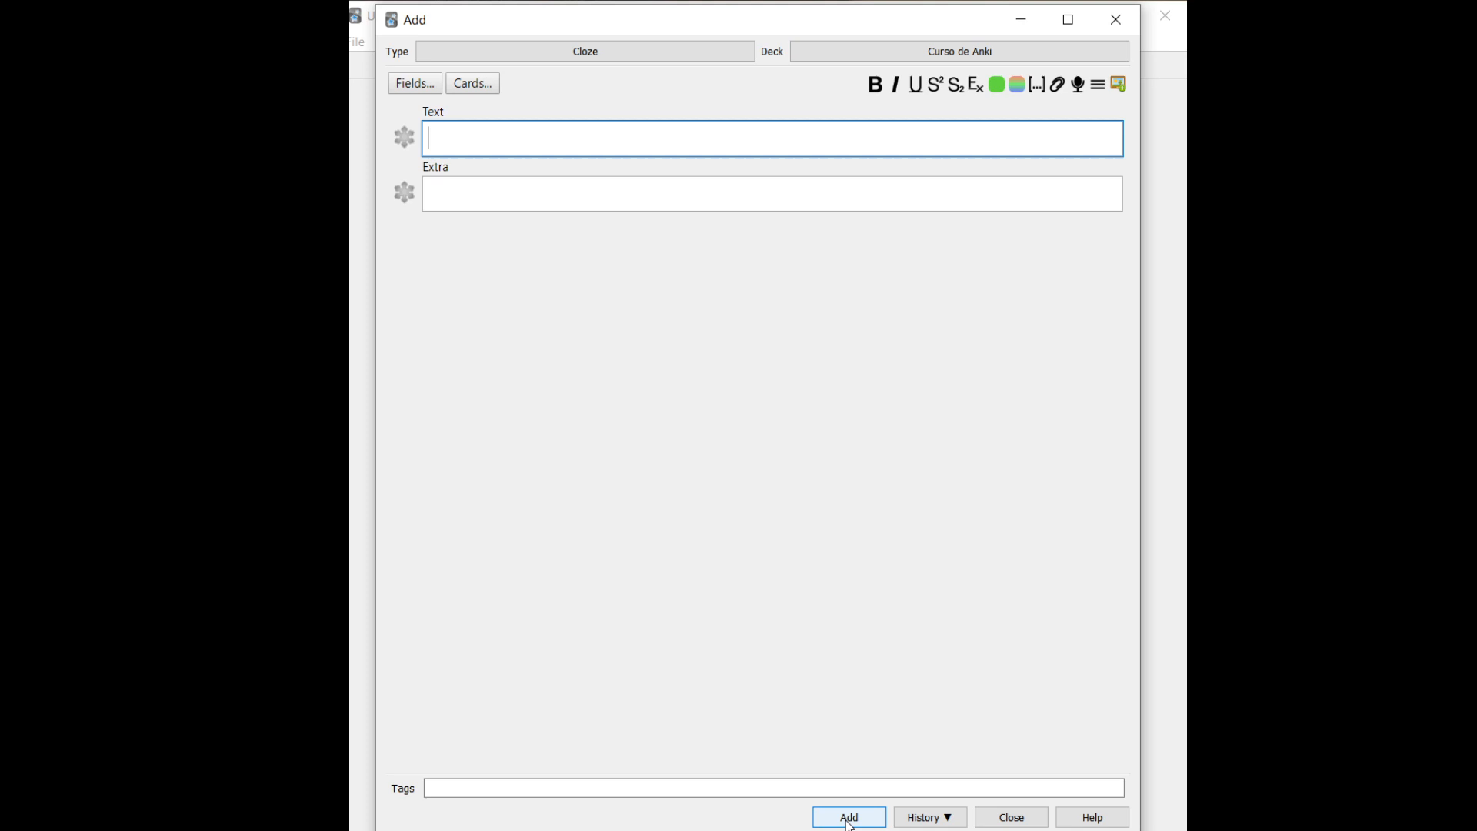
# Close the Add window and start studying the Curso de Anki deck
pyautogui.click(1137, 14)
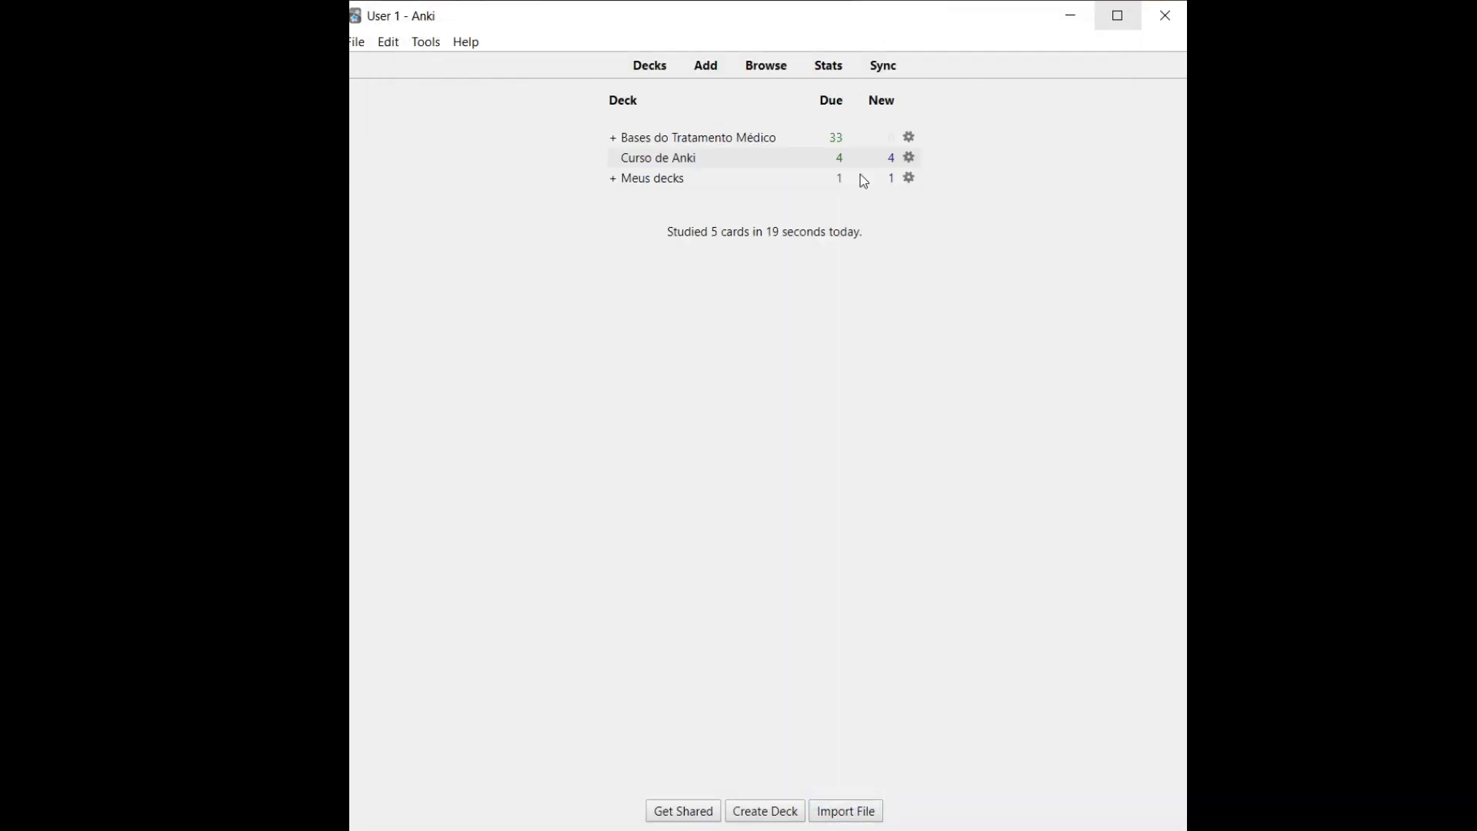
pyautogui.click(658, 158)
pyautogui.press('s')
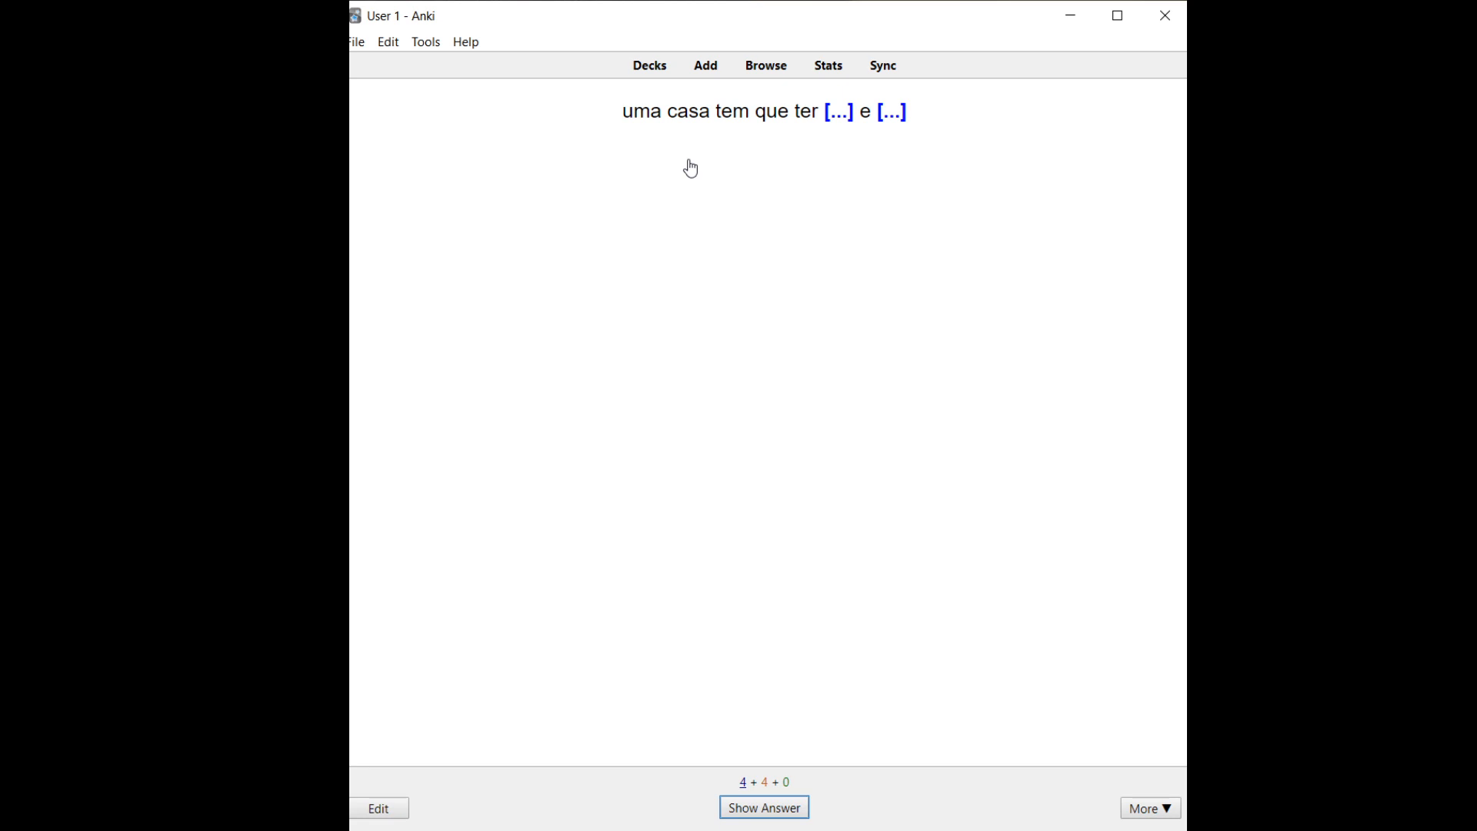
# Review the new cloze cards, revealing sala e cozinha and piscina, then return to Decks
pyautogui.press('space')
pyautogui.press('space')
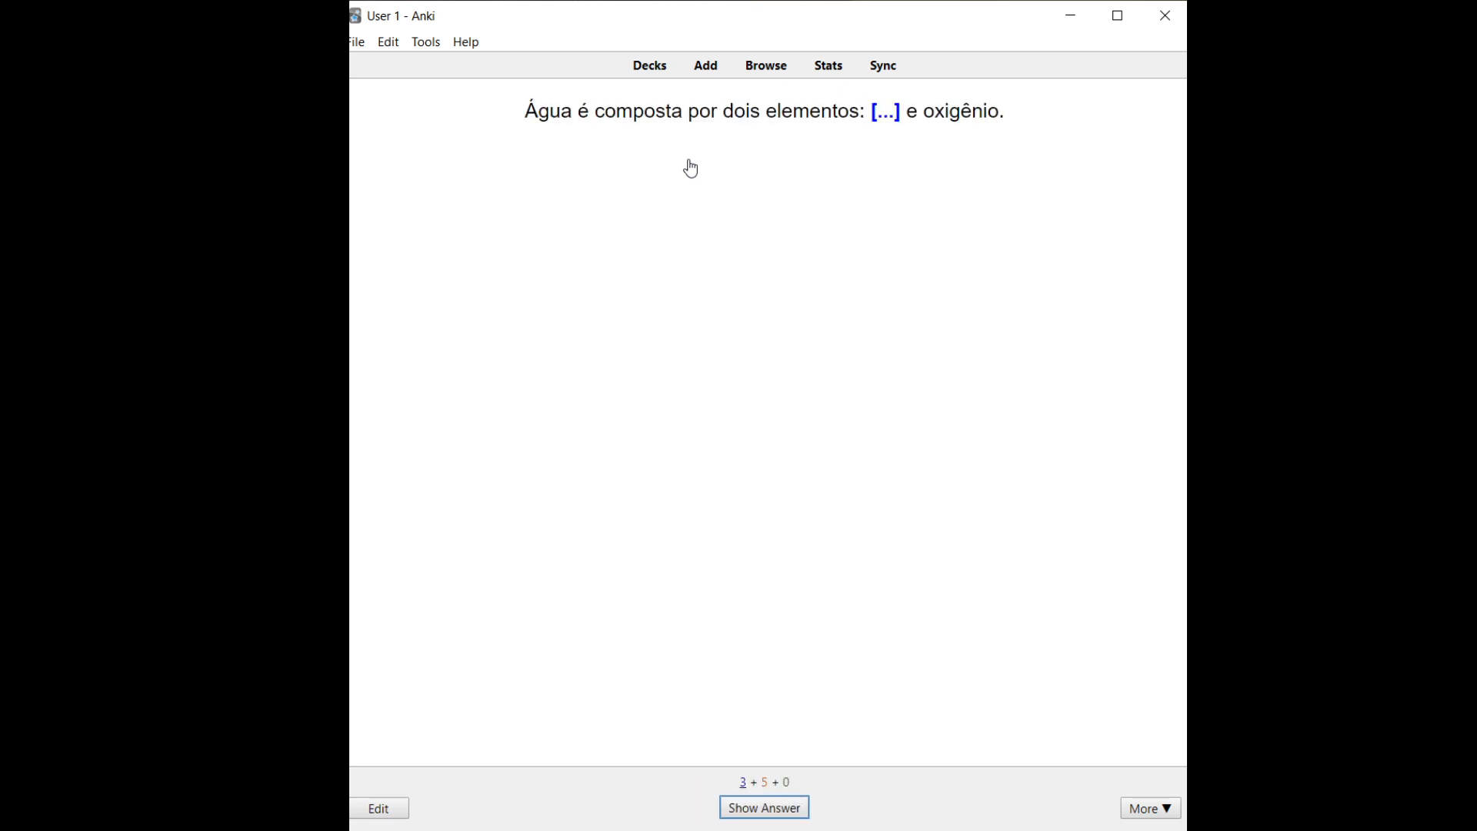
pyautogui.press('space')
pyautogui.press('space')
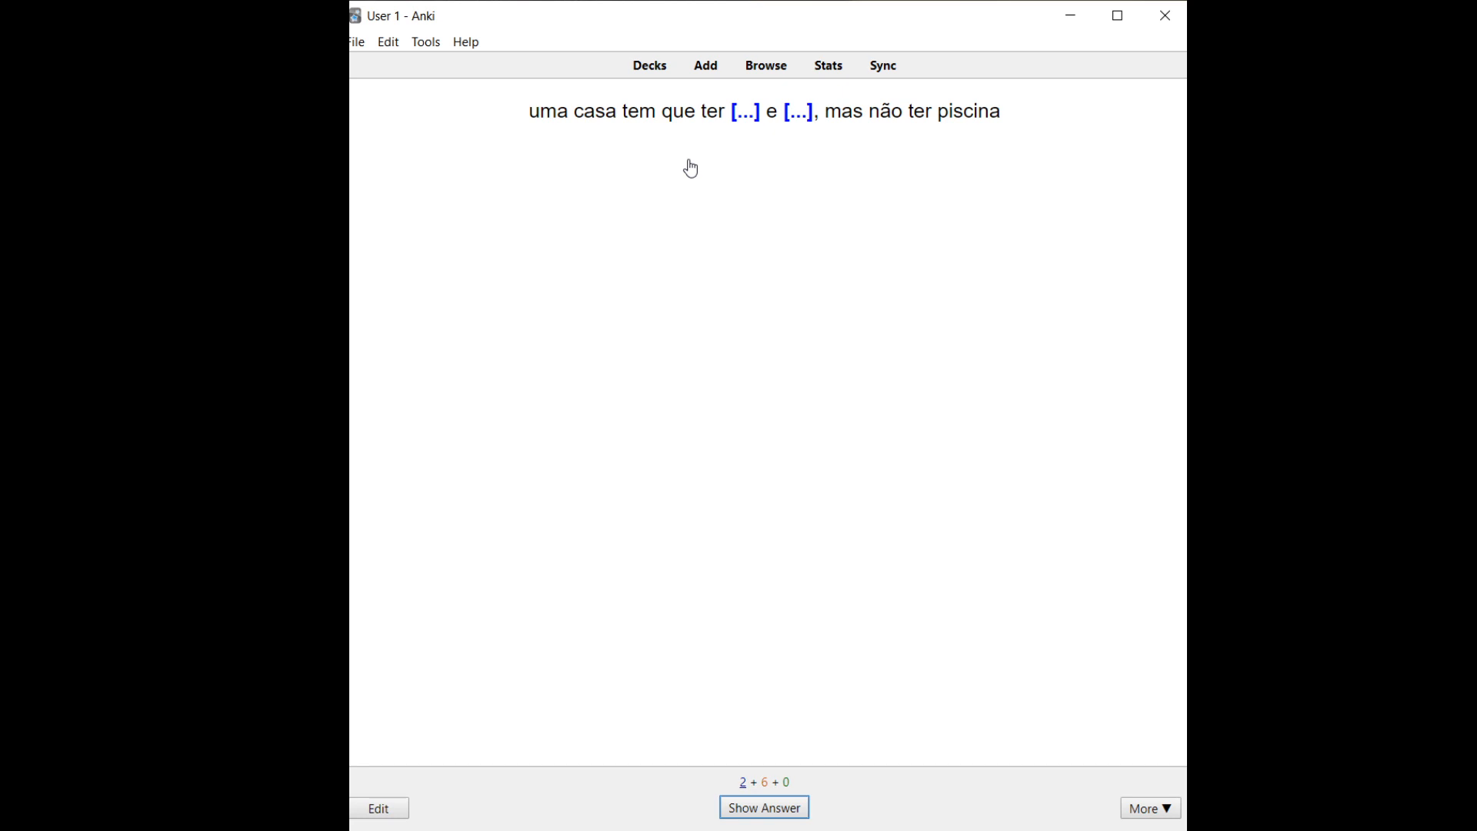
pyautogui.press('space')
pyautogui.press('space')
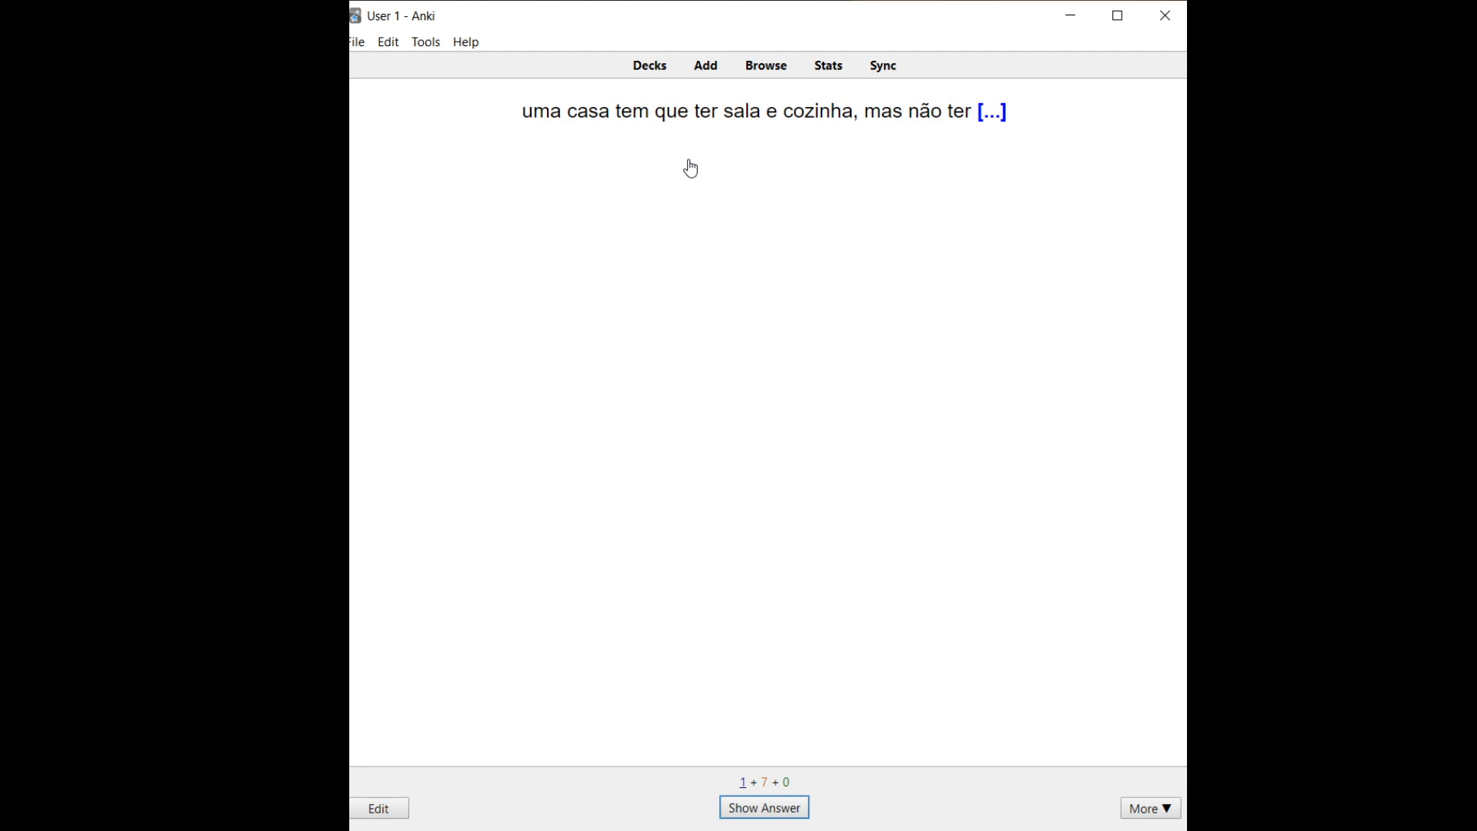
pyautogui.press('space')
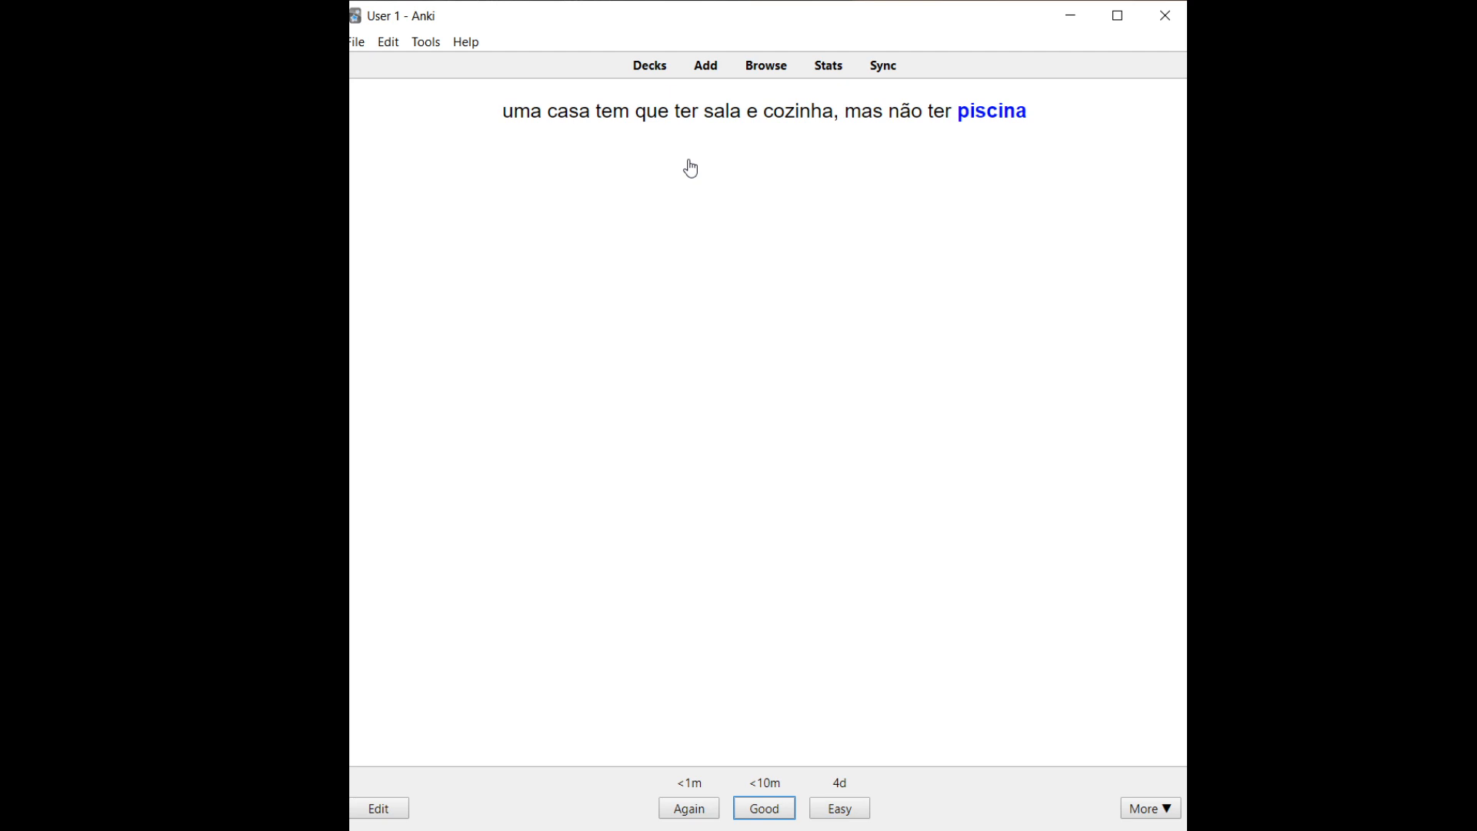
pyautogui.click(650, 69)
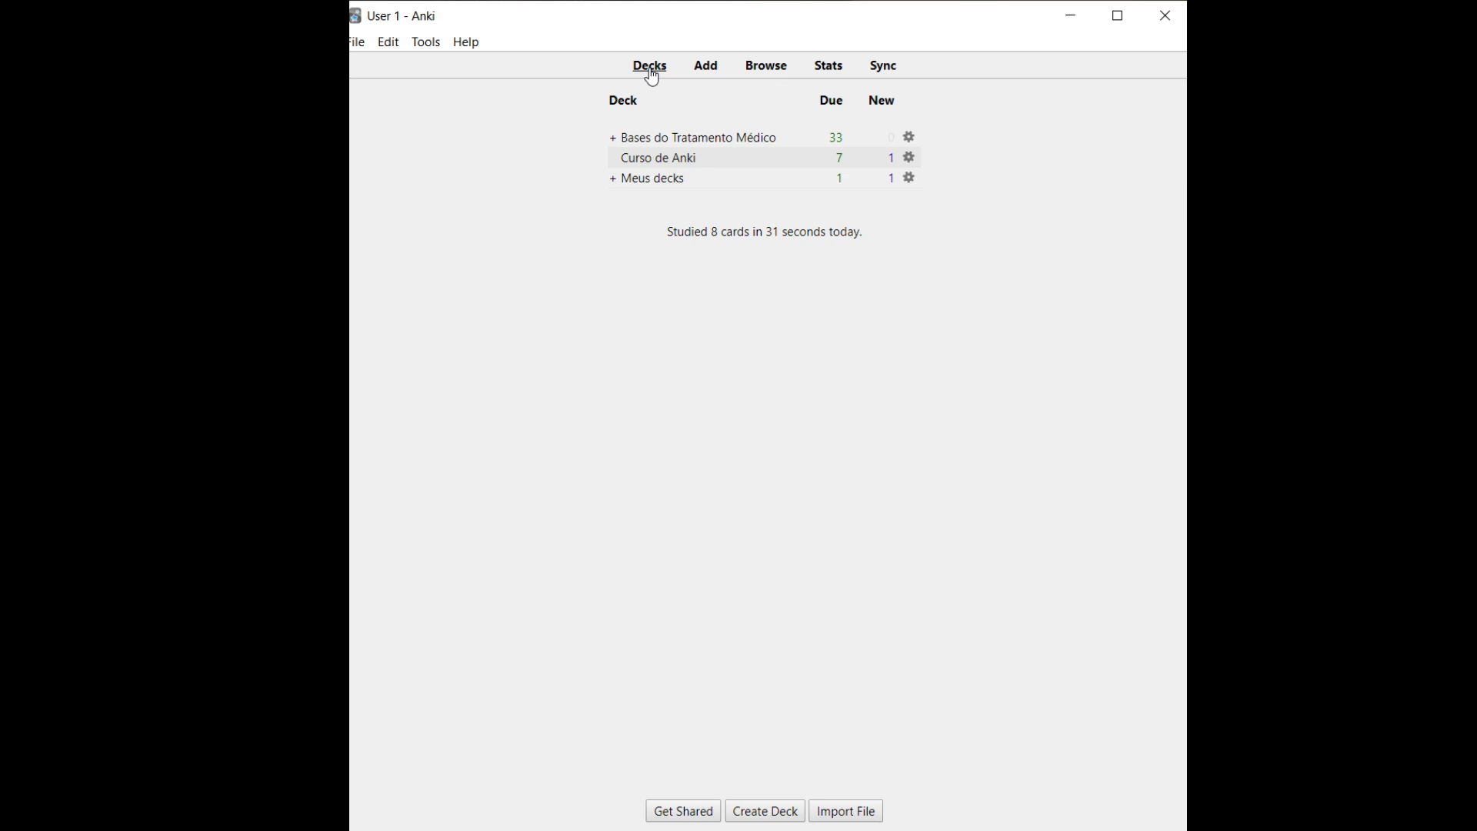
# Open the browser on the Diuréticos deck and view the loop diuretic notes
pyautogui.click(766, 74)
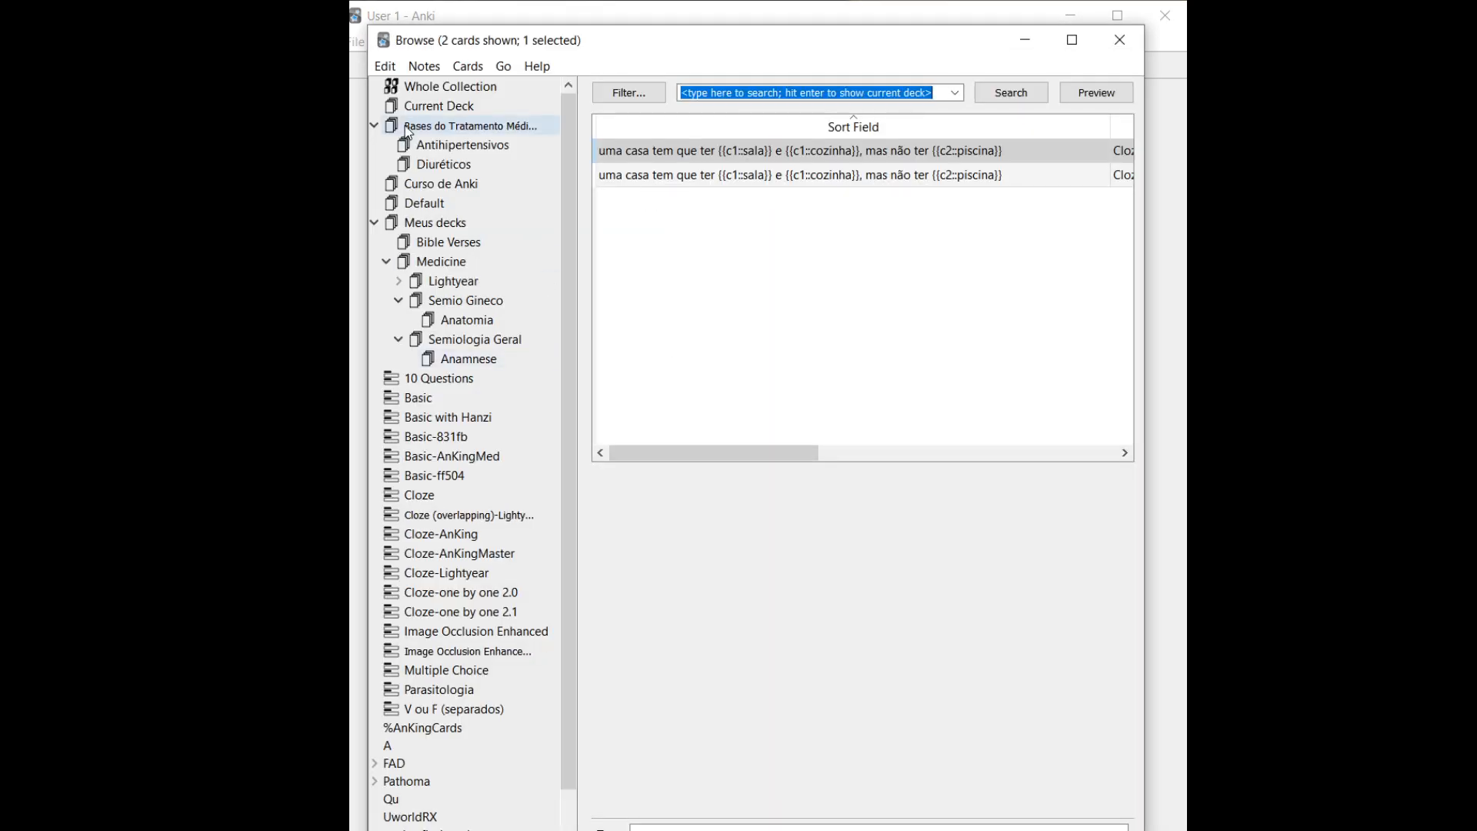
pyautogui.click(443, 168)
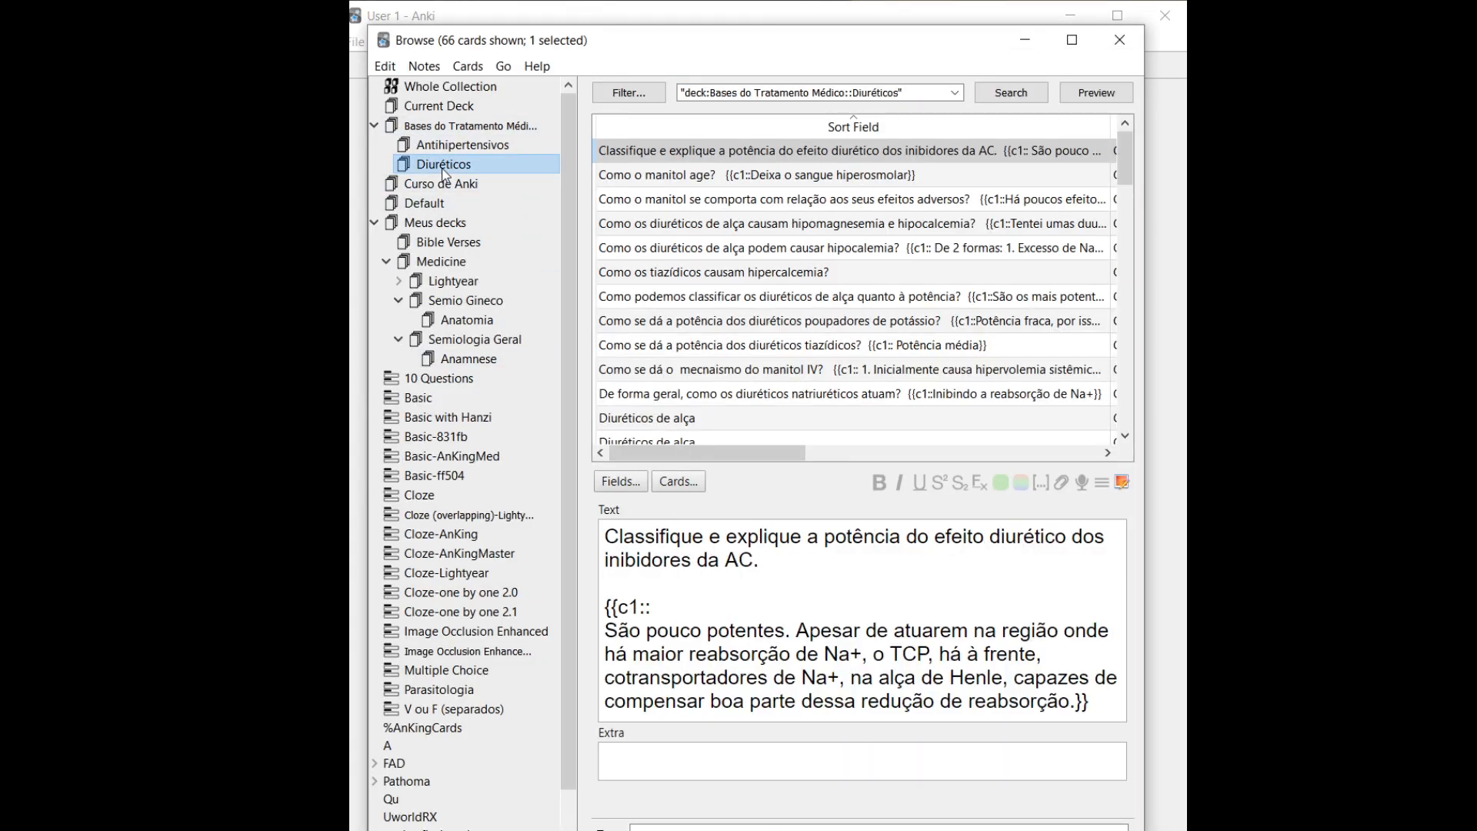
pyautogui.click(669, 249)
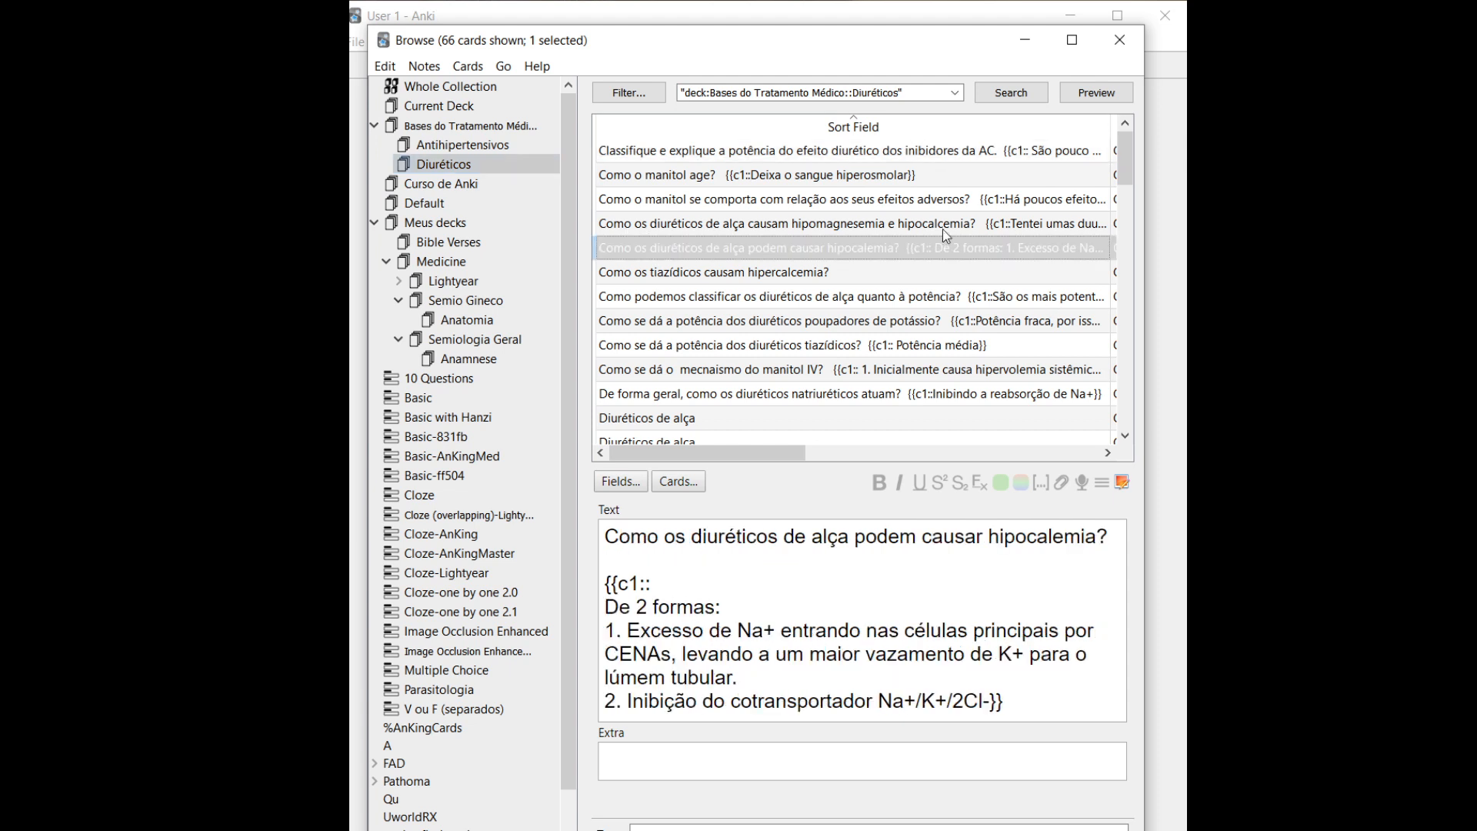
pyautogui.press('Up')
pyautogui.press('Down')
pyautogui.press('Down')
pyautogui.press('Down')
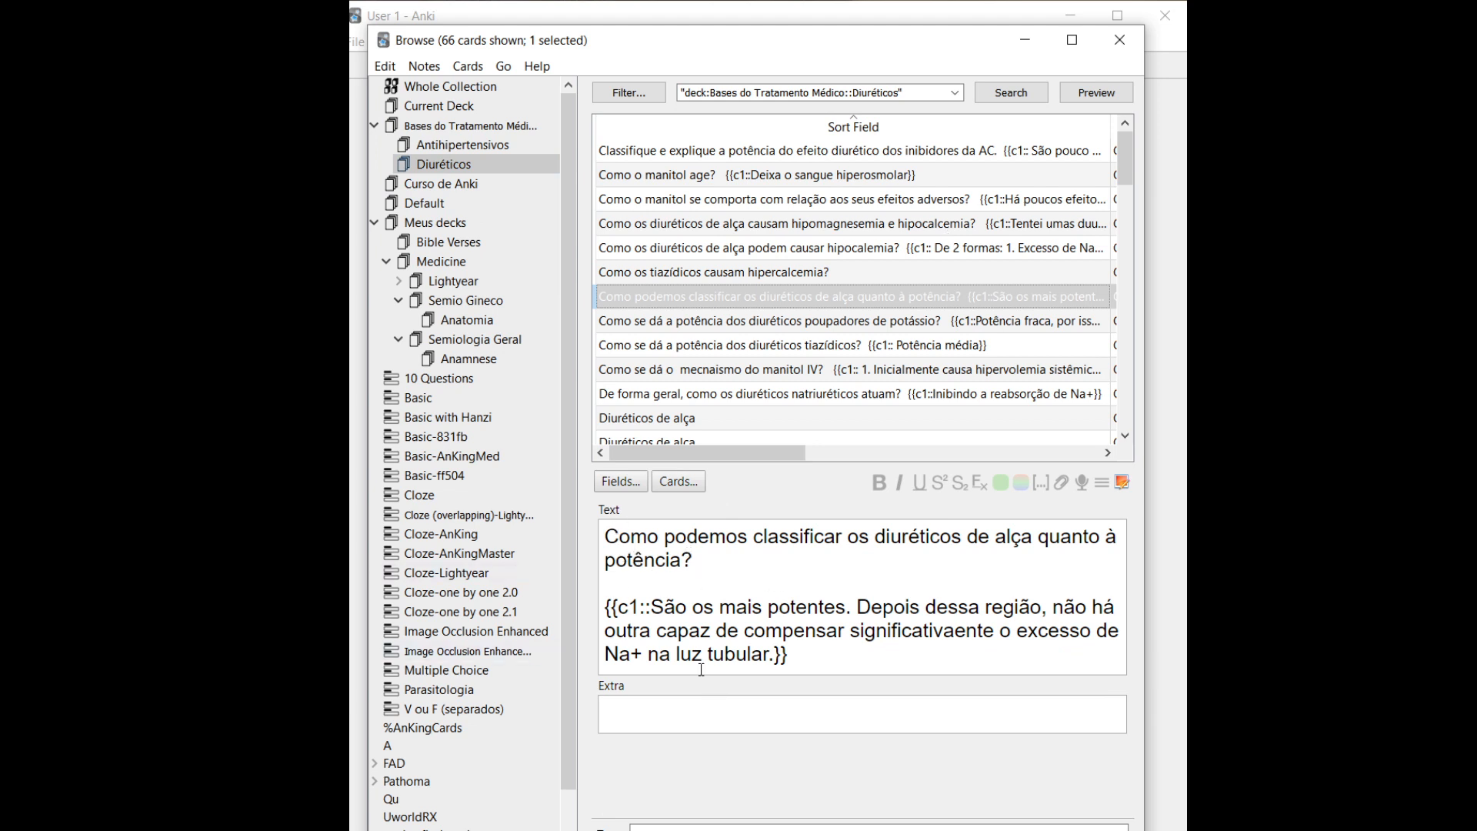
# Step through the hypomagnesemia and thiazide notes to the 'Na luz tubular' note
pyautogui.click(834, 222)
pyautogui.press('Down')
pyautogui.press('Down')
pyautogui.press('Down')
pyautogui.press('Down')
pyautogui.press('Down')
pyautogui.press('Down')
pyautogui.press('Down')
pyautogui.press('Down')
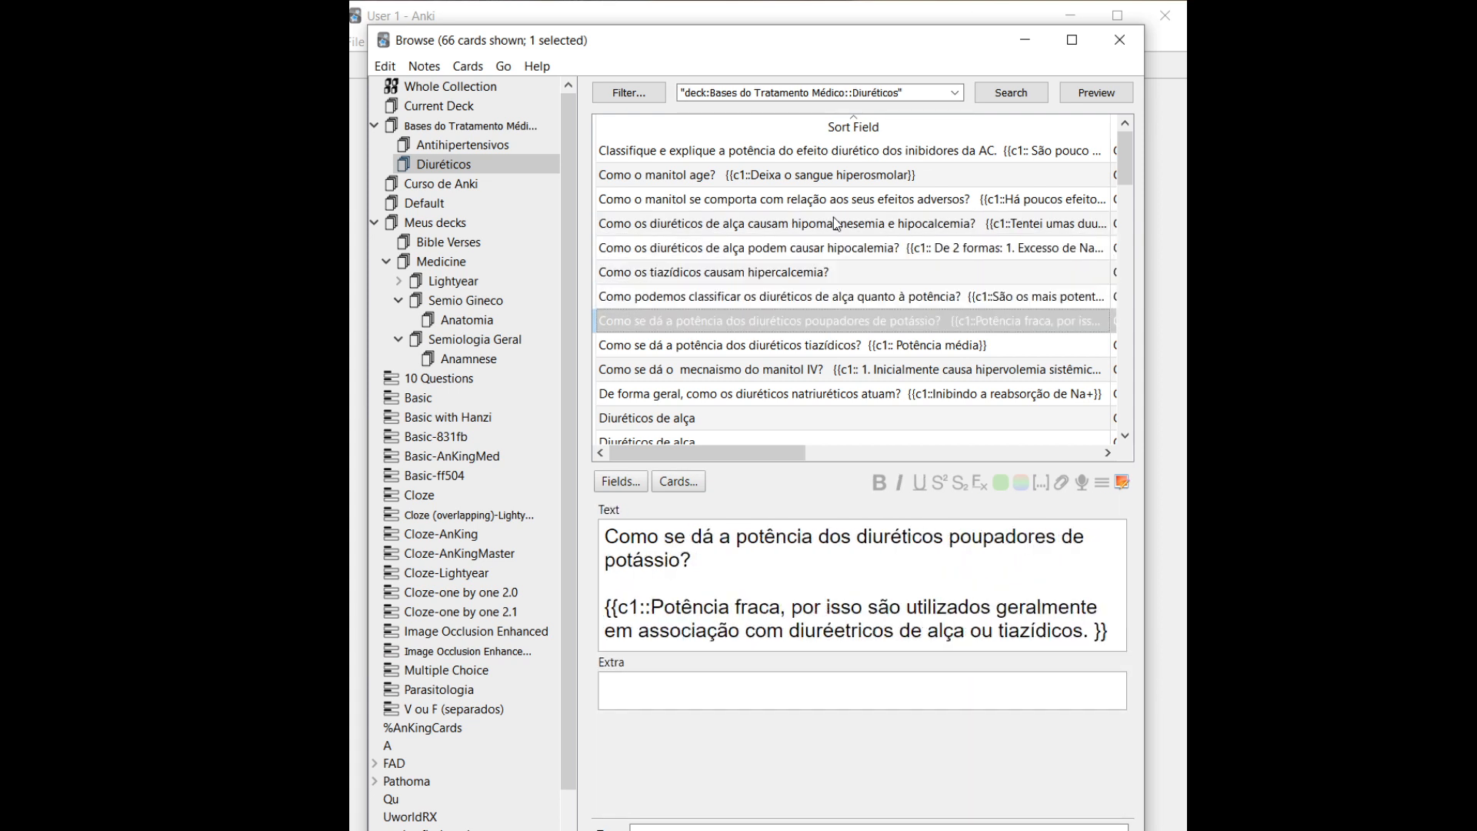
pyautogui.press('Down')
pyautogui.press('Down')
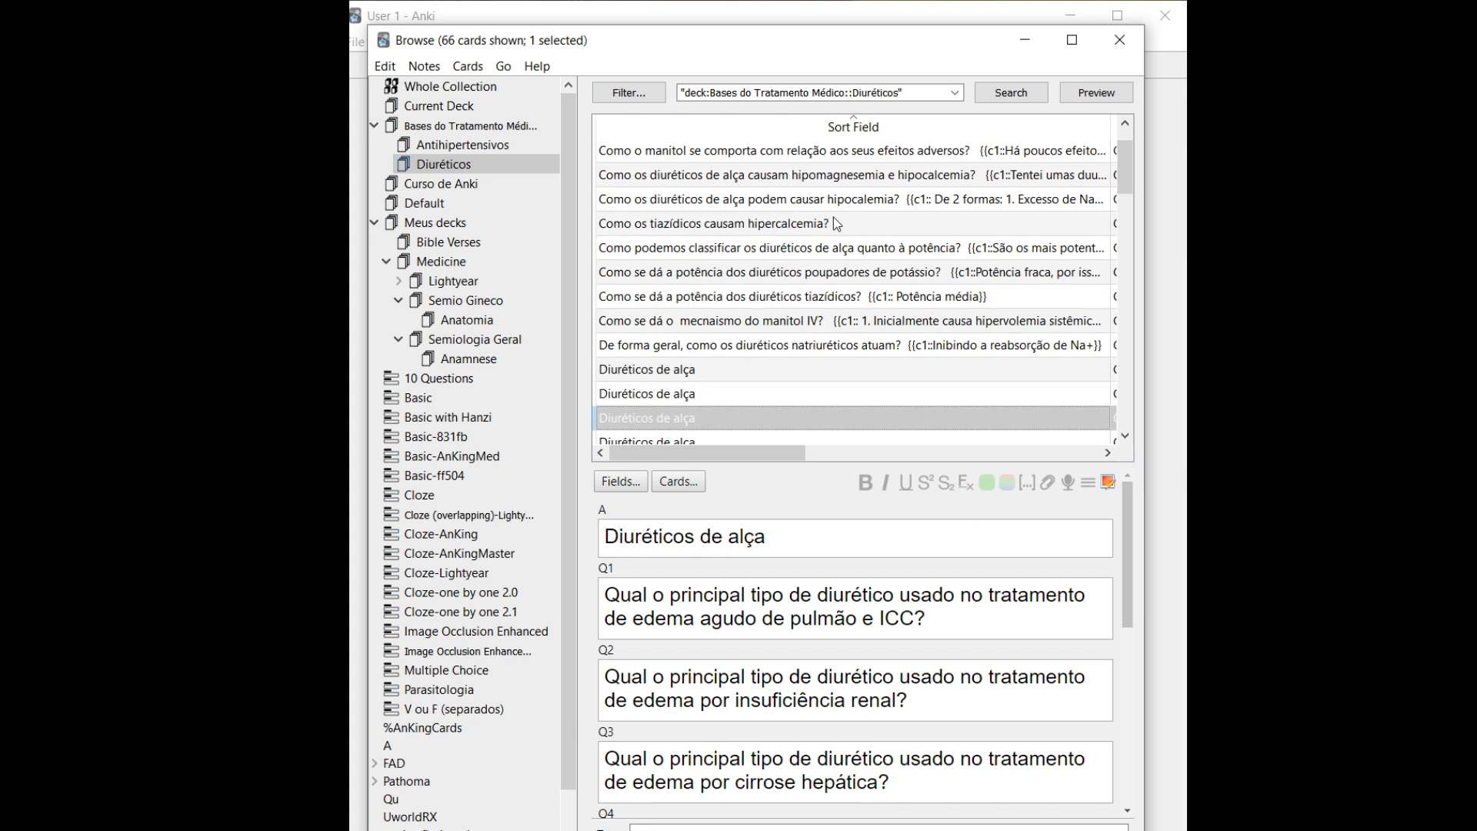
pyautogui.press('Up')
pyautogui.press('Up')
pyautogui.press('Up')
pyautogui.press('Up')
pyautogui.press('Up')
pyautogui.press('Down')
pyautogui.press('Down')
pyautogui.press('Down')
pyautogui.press('Down')
pyautogui.press('Down')
pyautogui.press('Down')
pyautogui.press('Down')
pyautogui.press('Down')
pyautogui.press('Down')
pyautogui.press('Down')
pyautogui.press('Down')
pyautogui.press('Down')
pyautogui.press('Down')
pyautogui.press('Down')
pyautogui.press('Down')
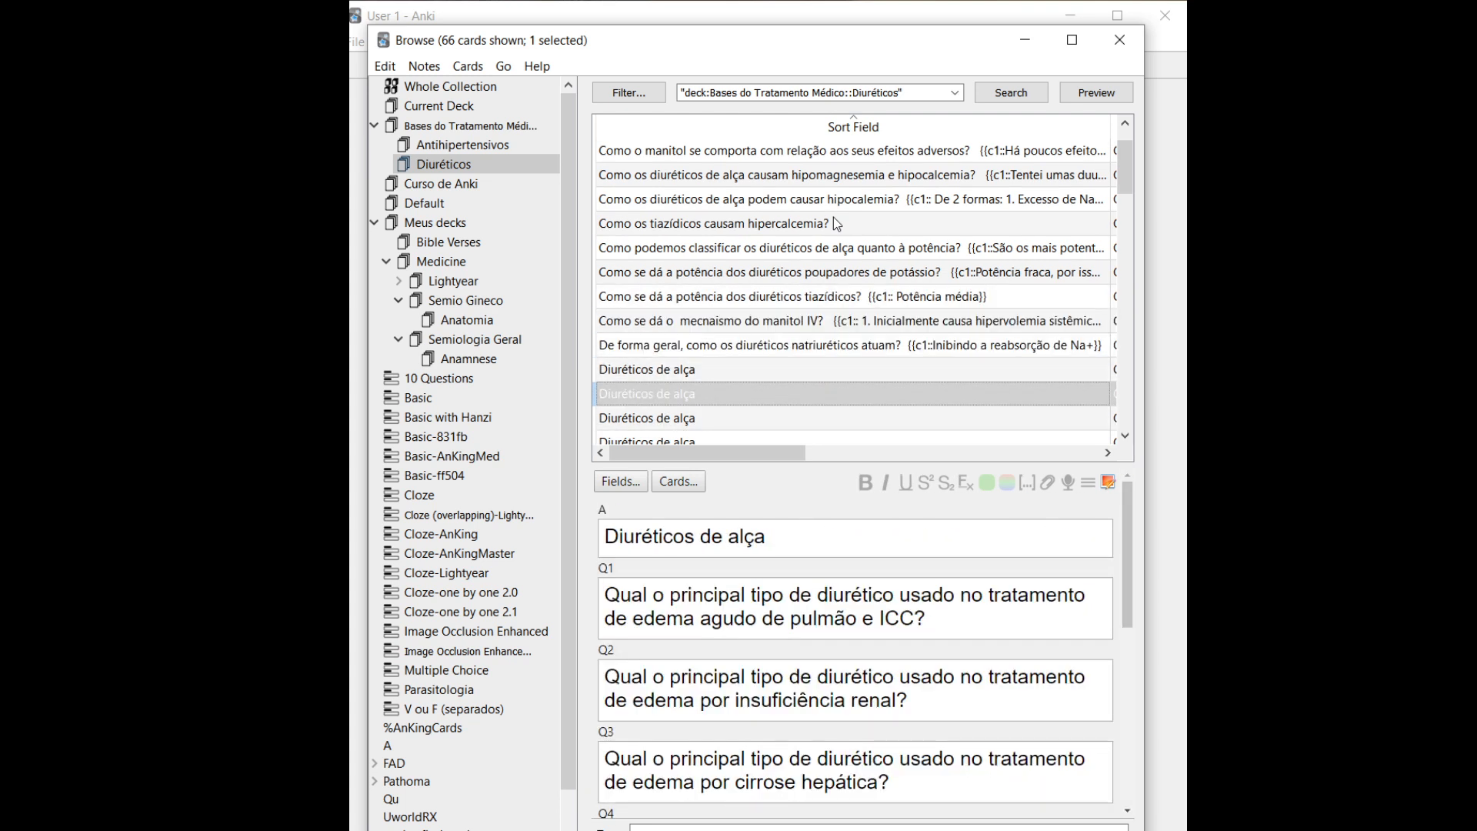
pyautogui.press('Up')
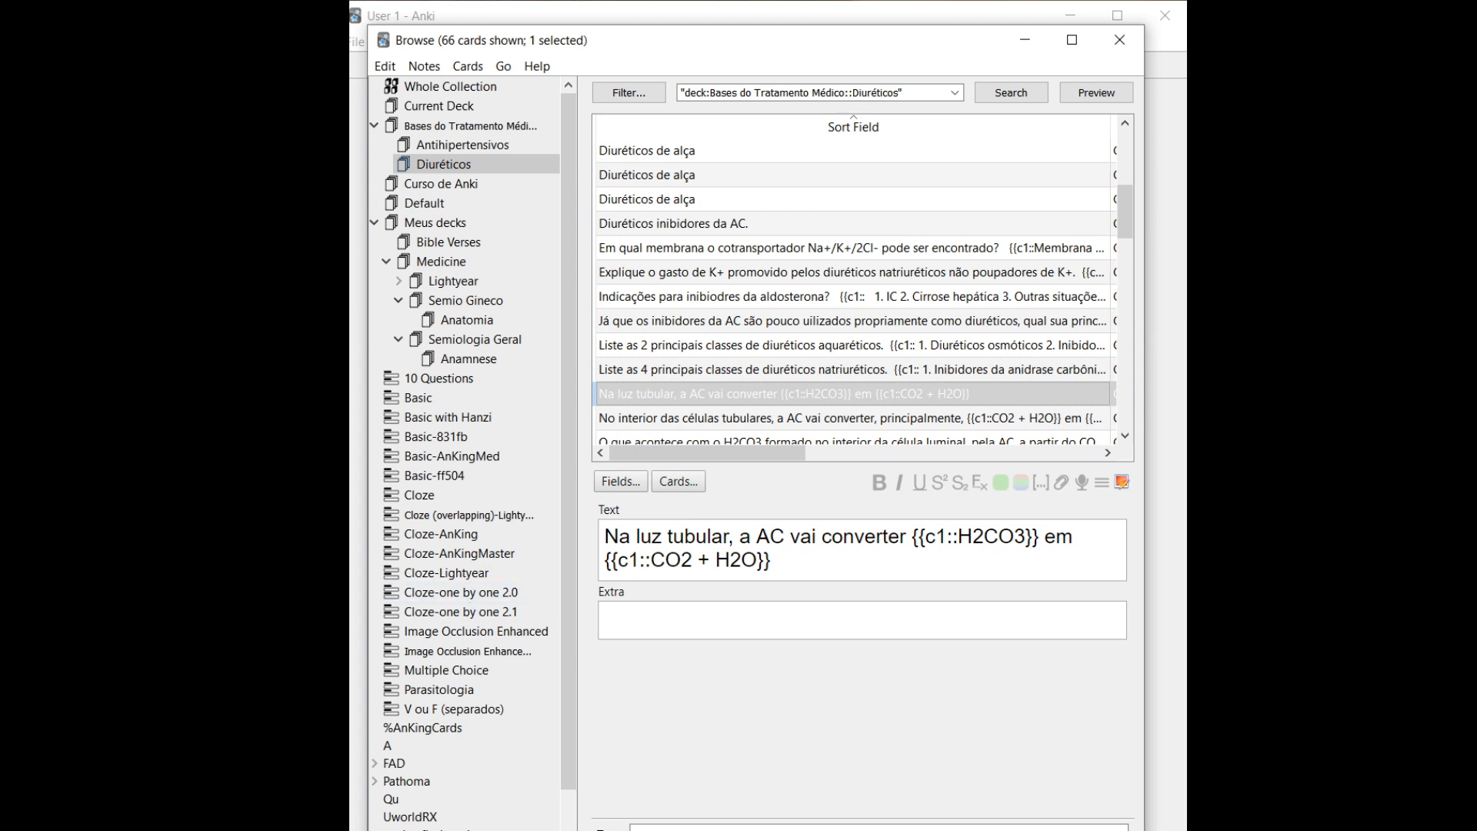
pyautogui.click(350, 744)
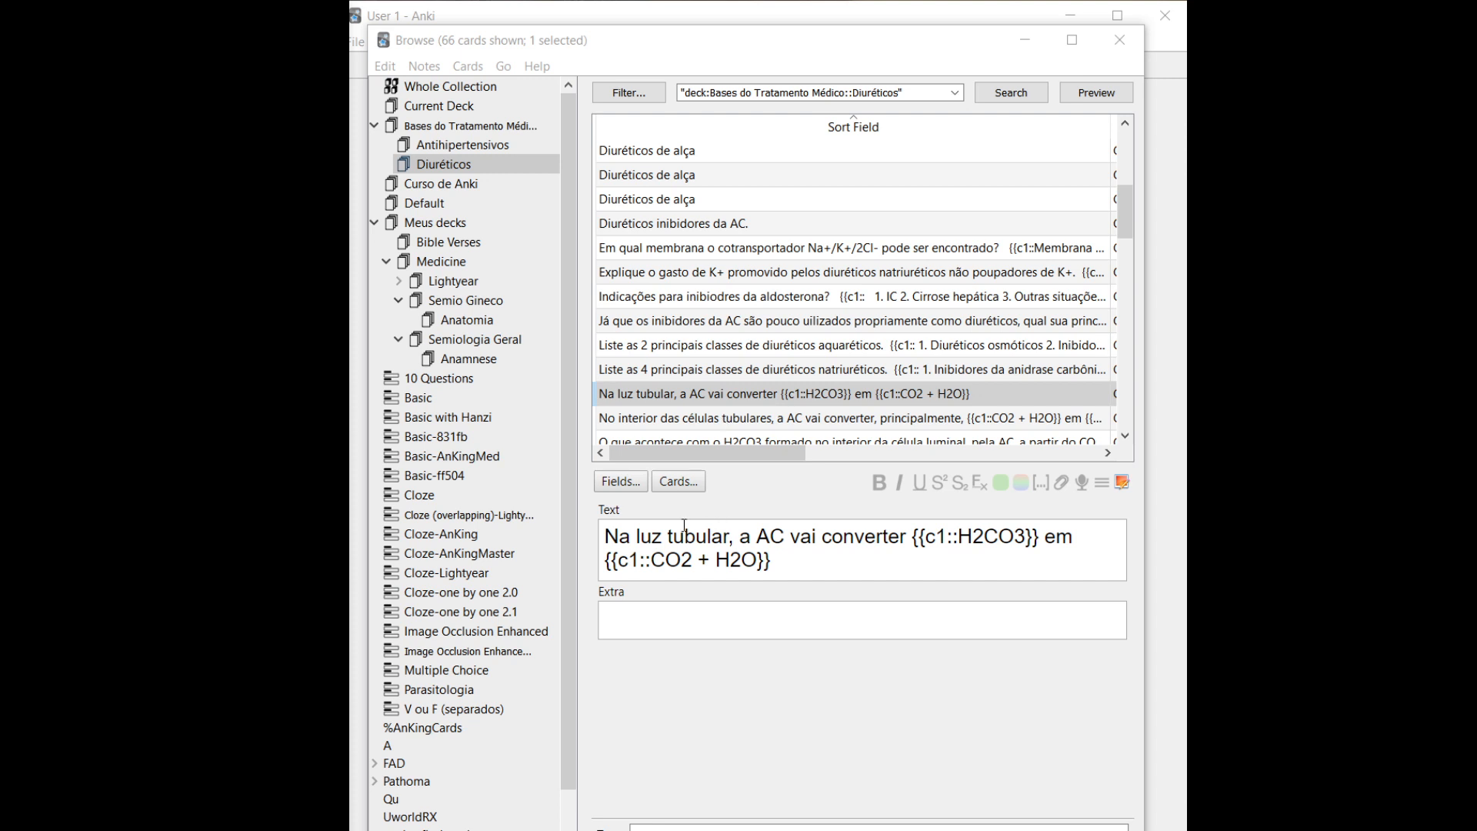
pyautogui.moveTo(603, 532); pyautogui.dragTo(797, 544)
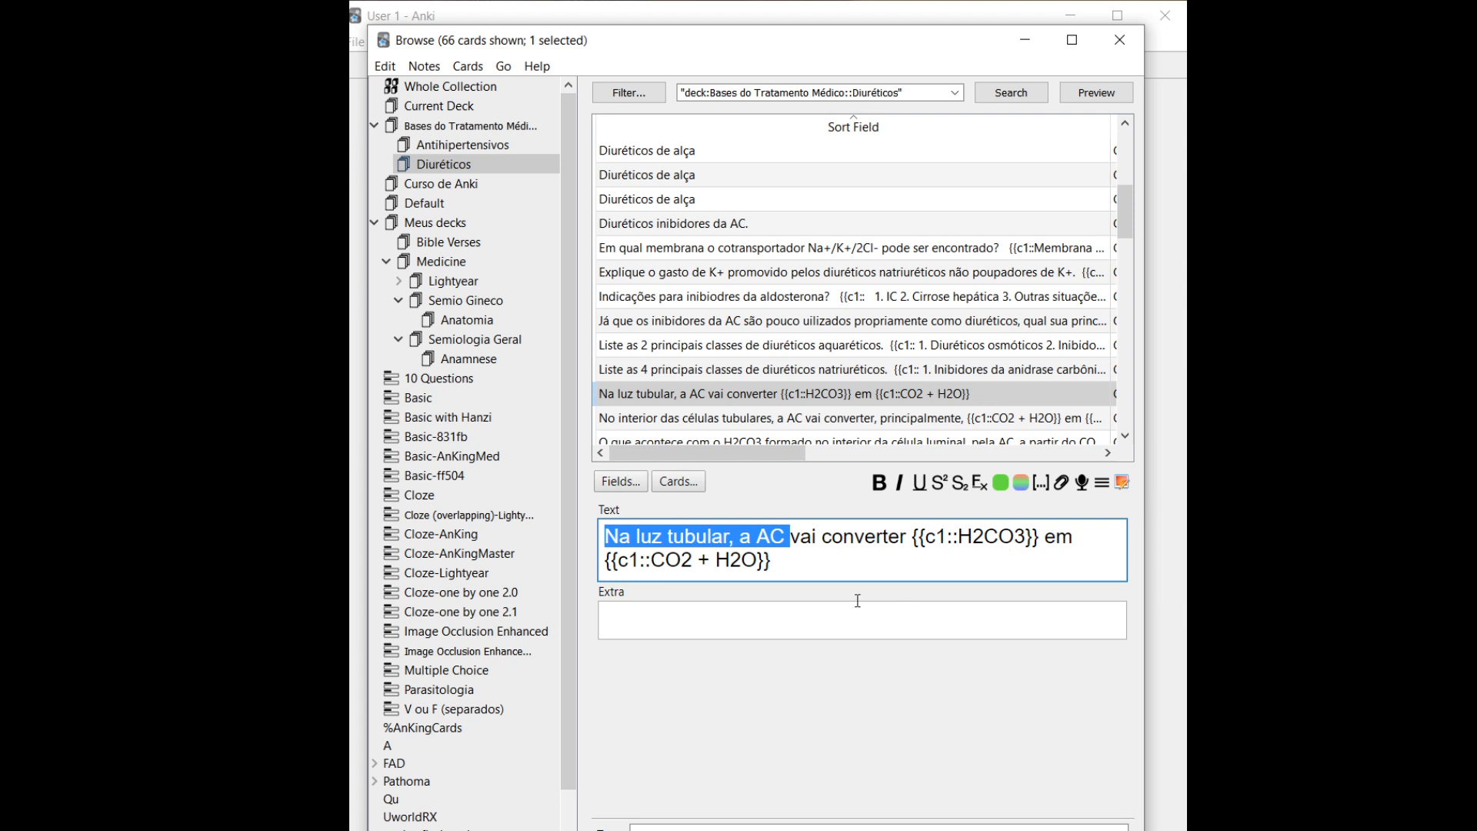
pyautogui.click(723, 568)
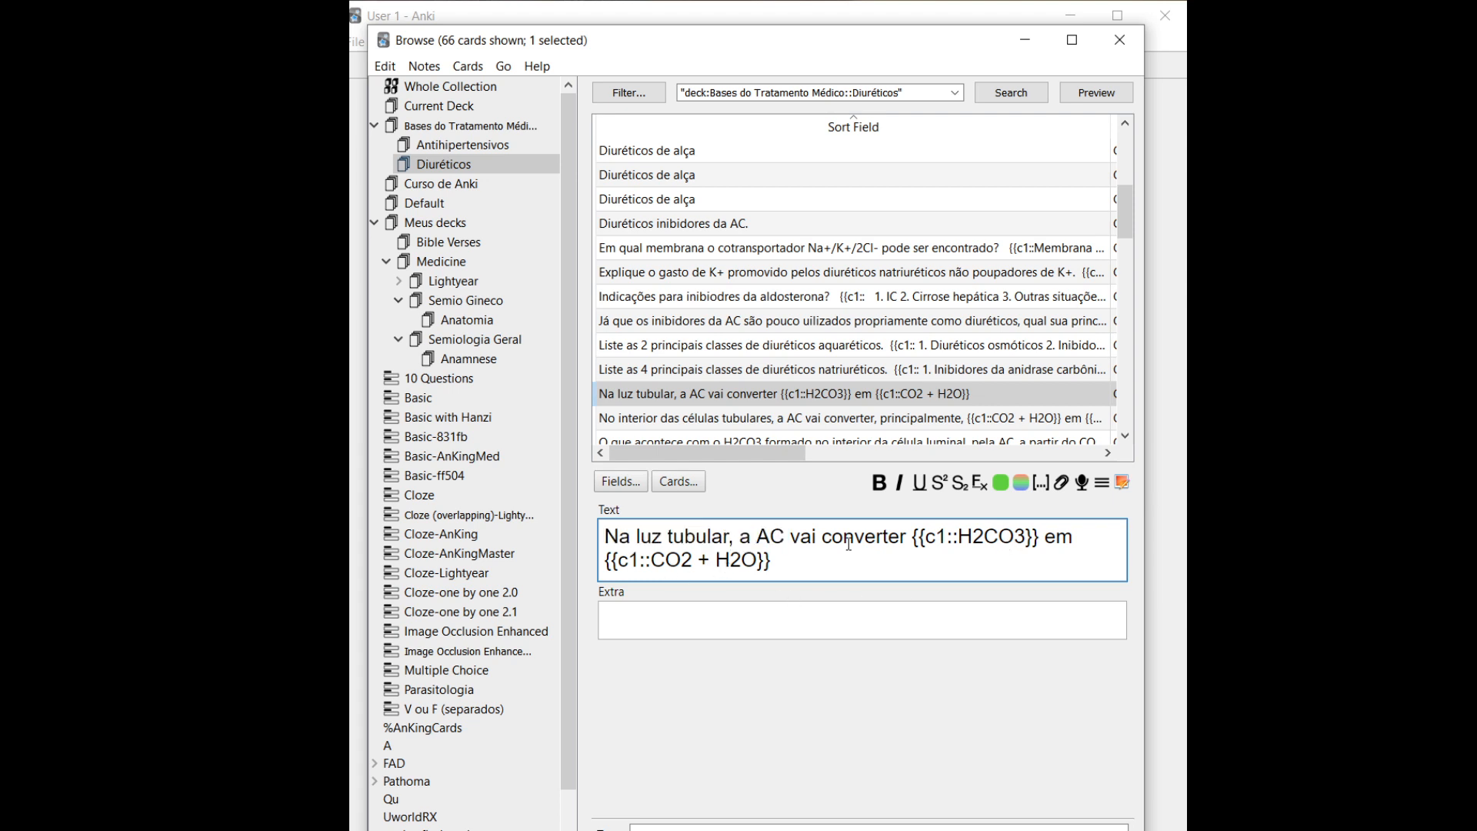
pyautogui.click(1113, 86)
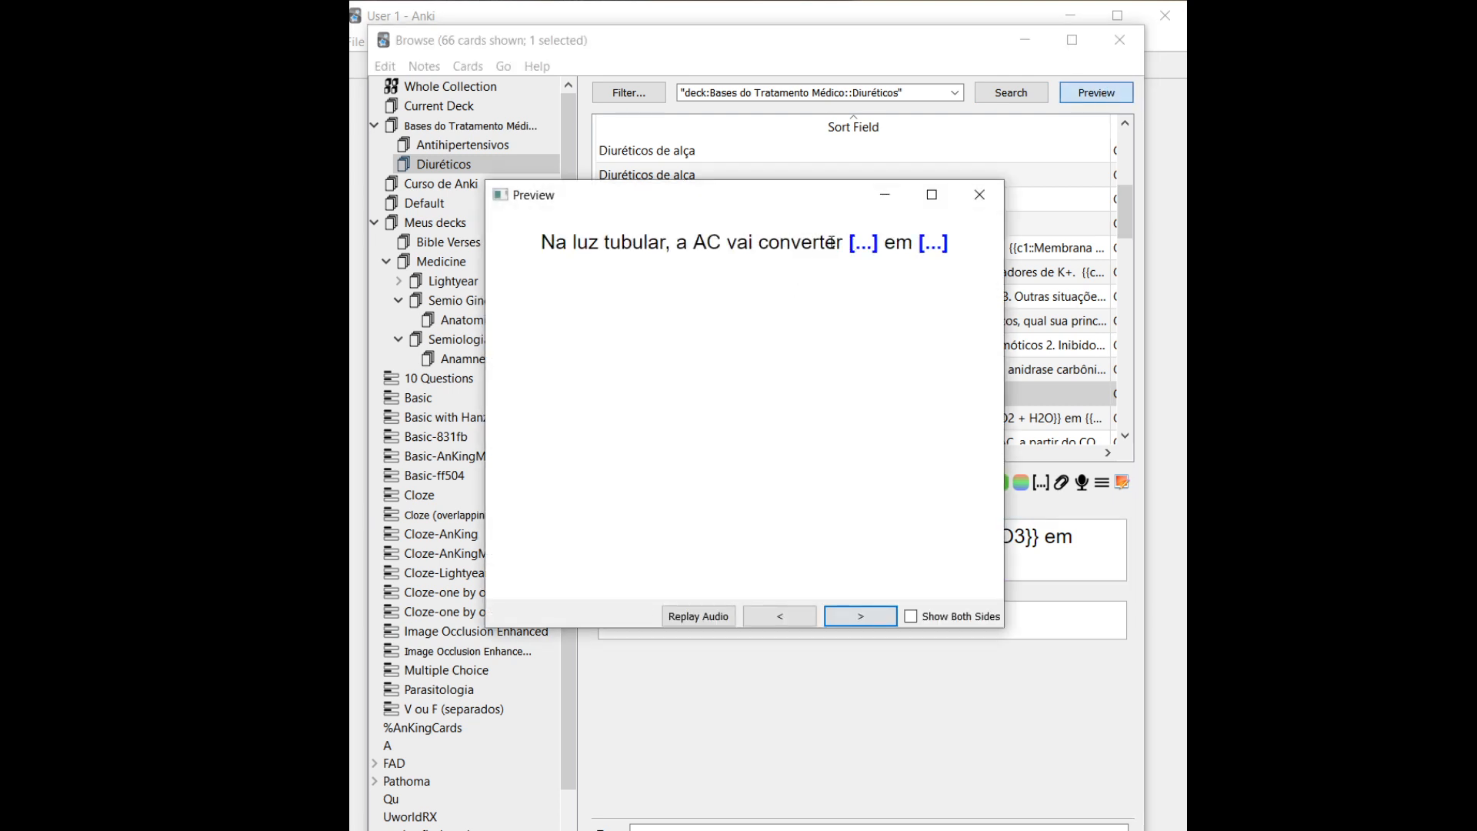
pyautogui.click(979, 194)
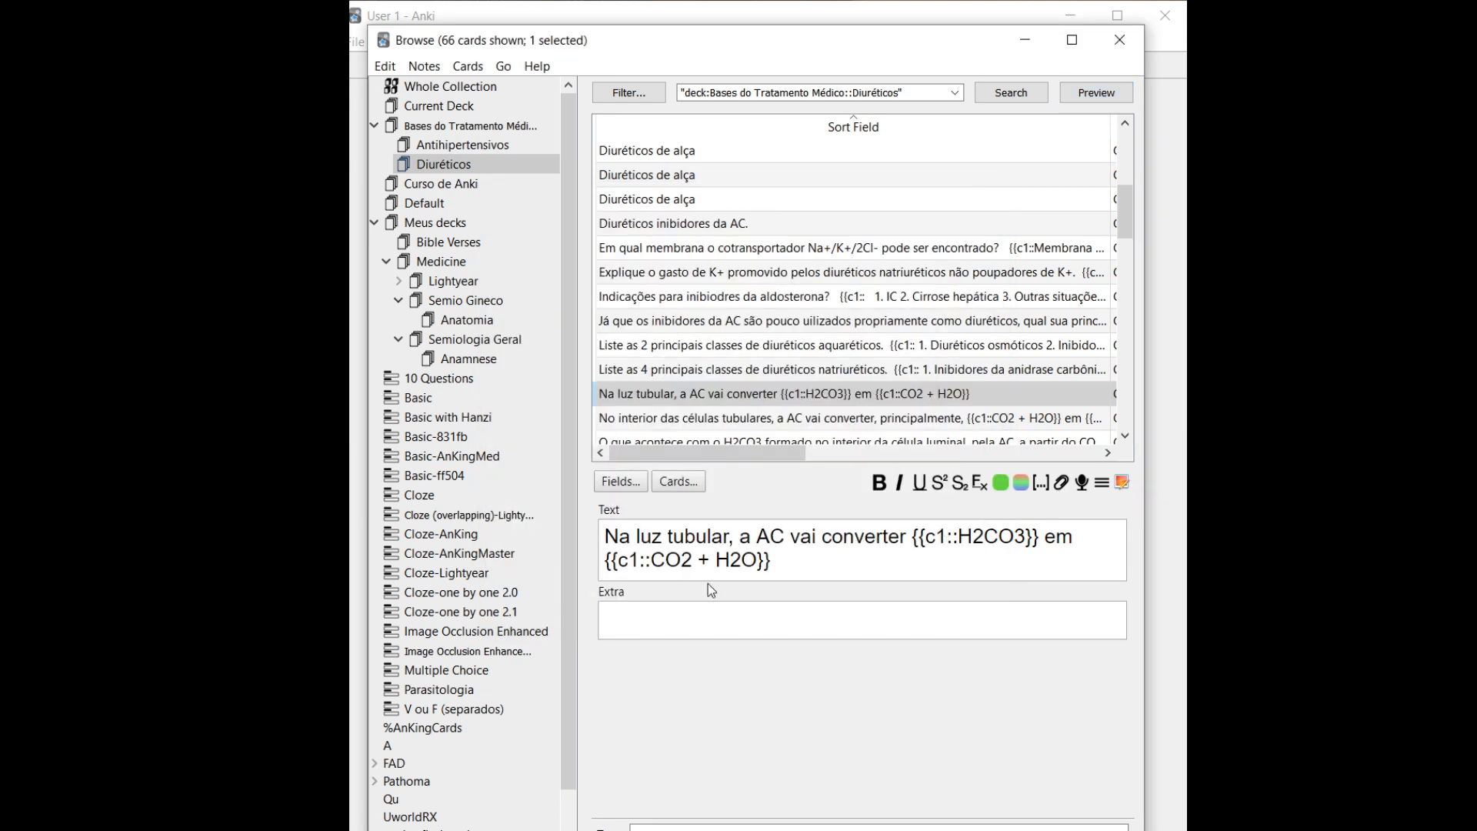
# Open the 'No interior das células tubulares' note and step to the potassium-sparing diuretics note
pyautogui.click(659, 419)
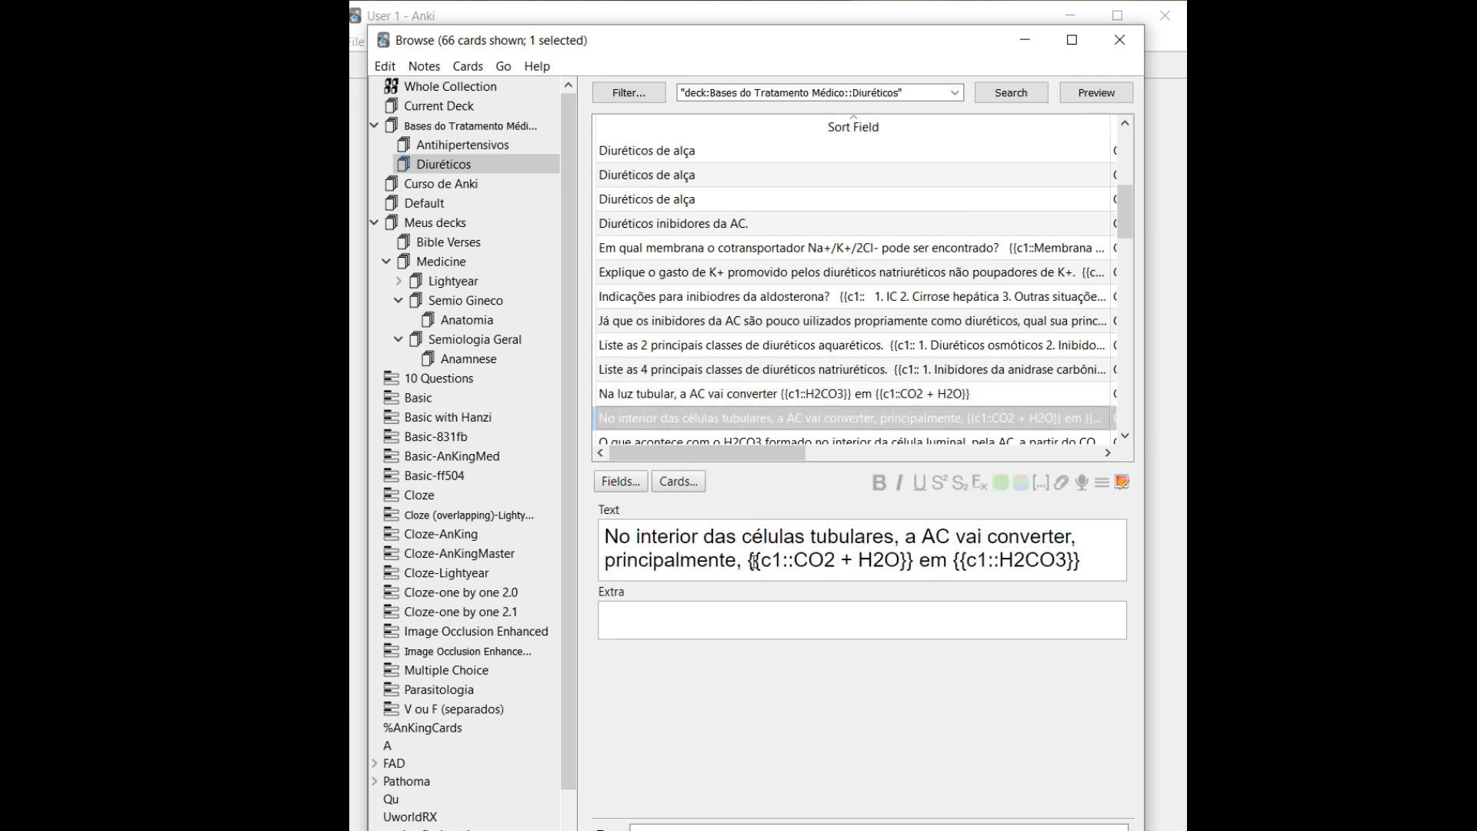
pyautogui.moveTo(755, 560); pyautogui.dragTo(853, 560)
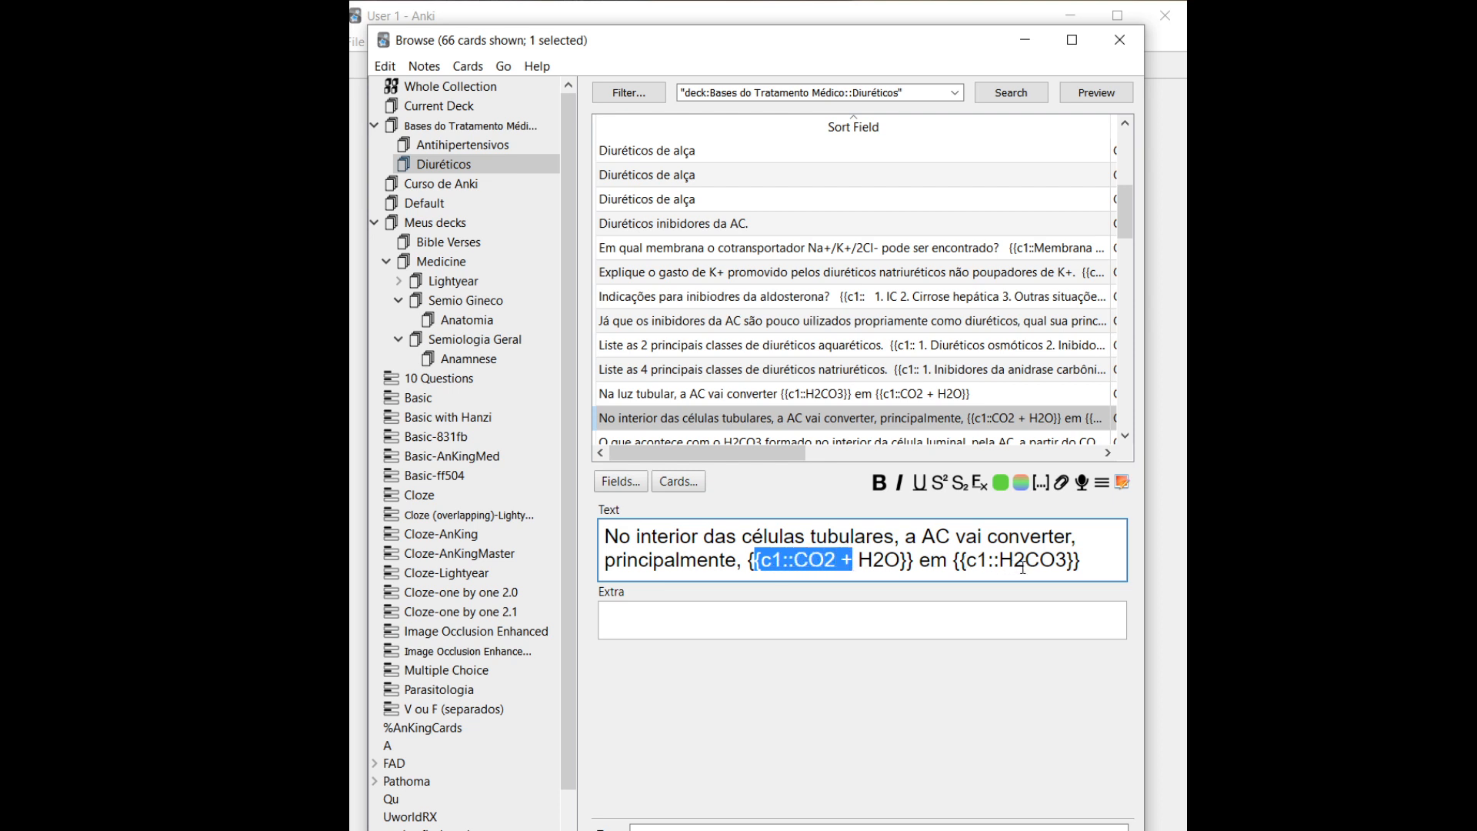
pyautogui.hotkey('ctrl', 'p')
pyautogui.hotkey('ctrl', 'n')
pyautogui.hotkey('ctrl', 'n')
pyautogui.hotkey('ctrl', 'n')
pyautogui.hotkey('ctrl', 'n')
pyautogui.hotkey('ctrl', 'n')
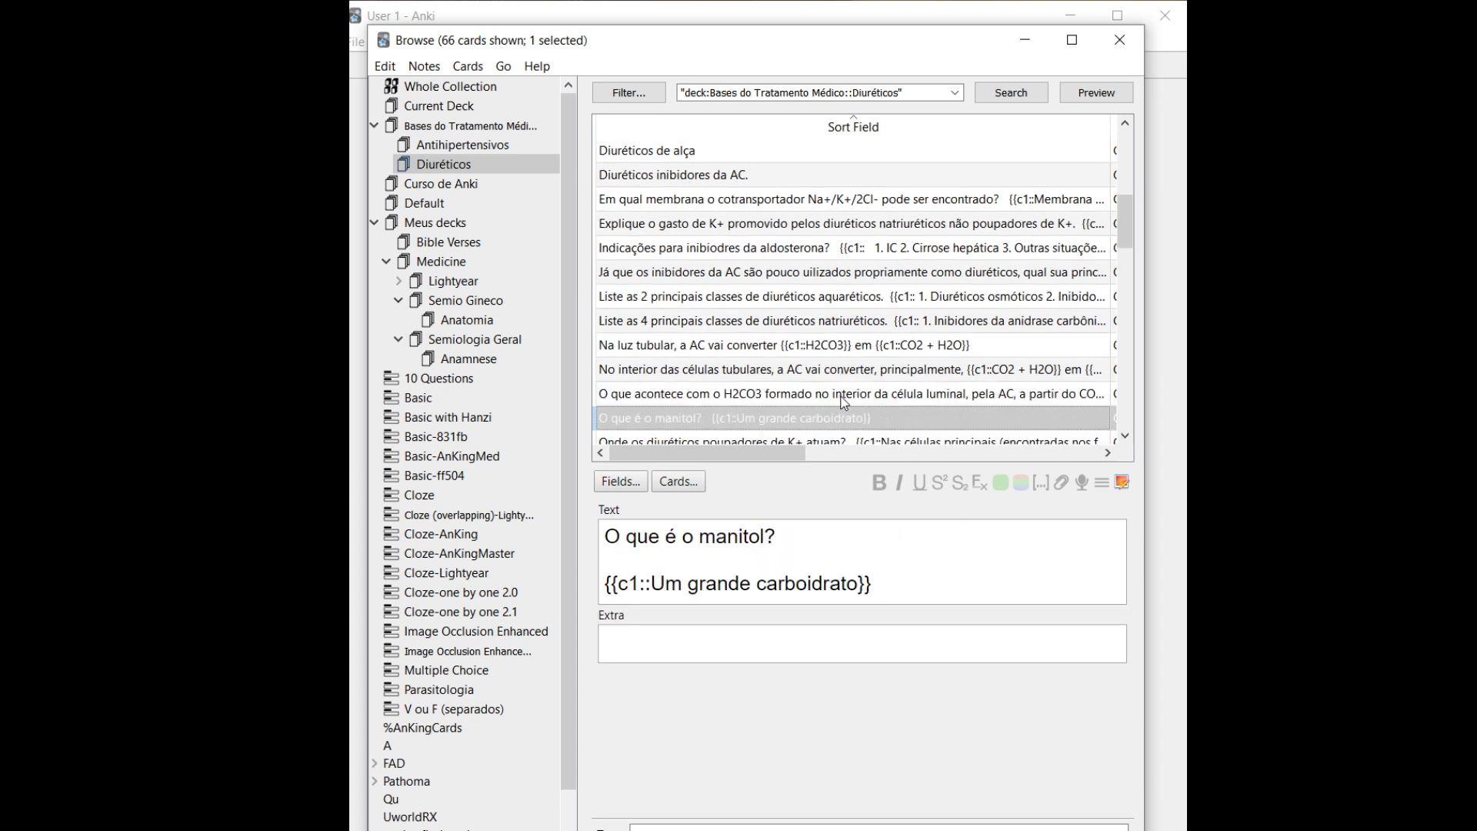
pyautogui.hotkey('ctrl', 'n')
# Move down the list to the thiazide diuretics mechanism of action note
pyautogui.press('Down')
pyautogui.press('Down')
pyautogui.press('Down')
pyautogui.press('Down')
pyautogui.press('Down')
pyautogui.press('Down')
pyautogui.press('Down')
pyautogui.press('Down')
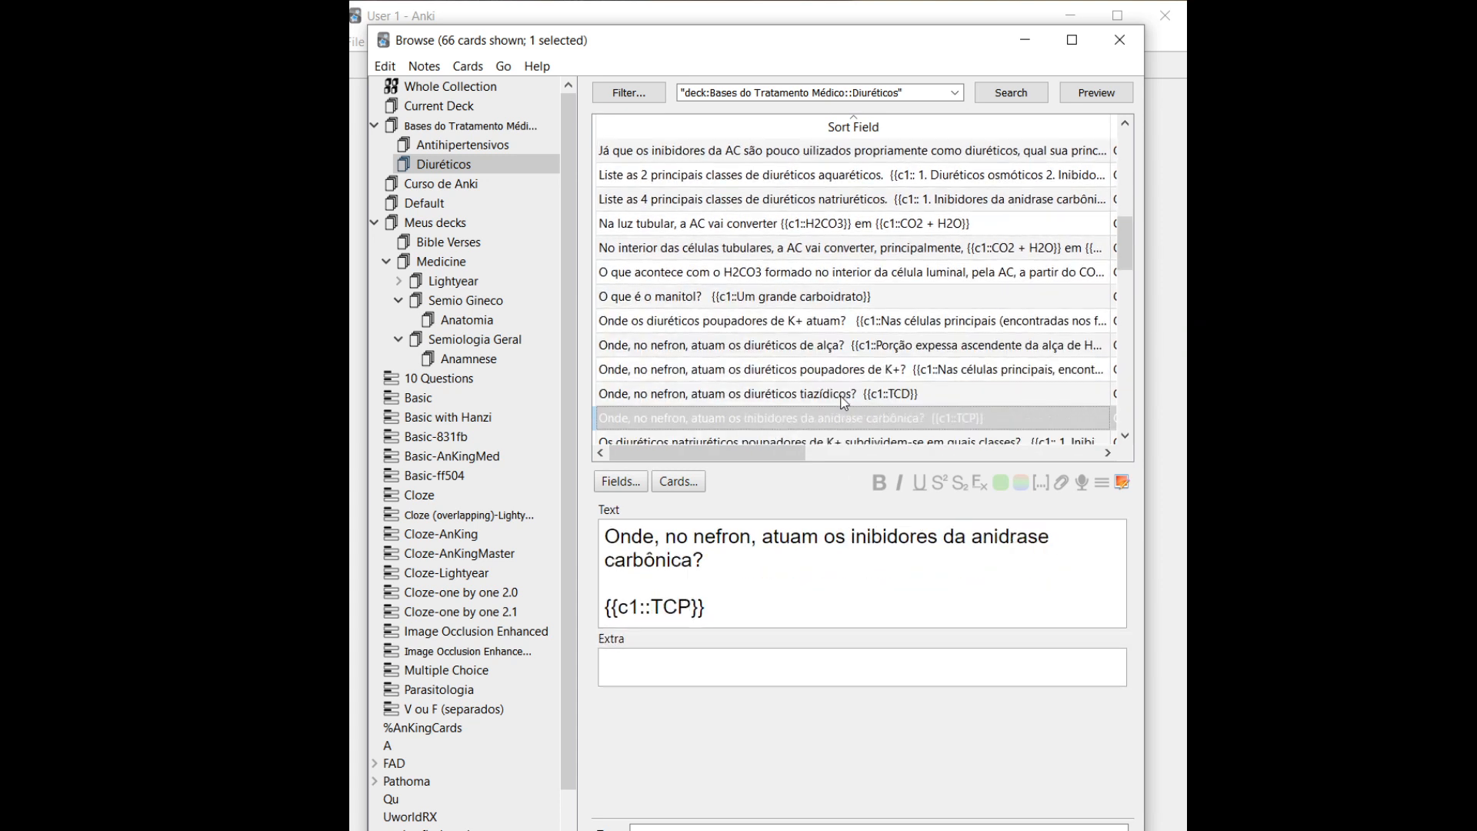
pyautogui.press('Down')
pyautogui.press('Down')
pyautogui.press('Down')
pyautogui.press('Down')
pyautogui.press('Down')
pyautogui.press('Down')
pyautogui.press('Down')
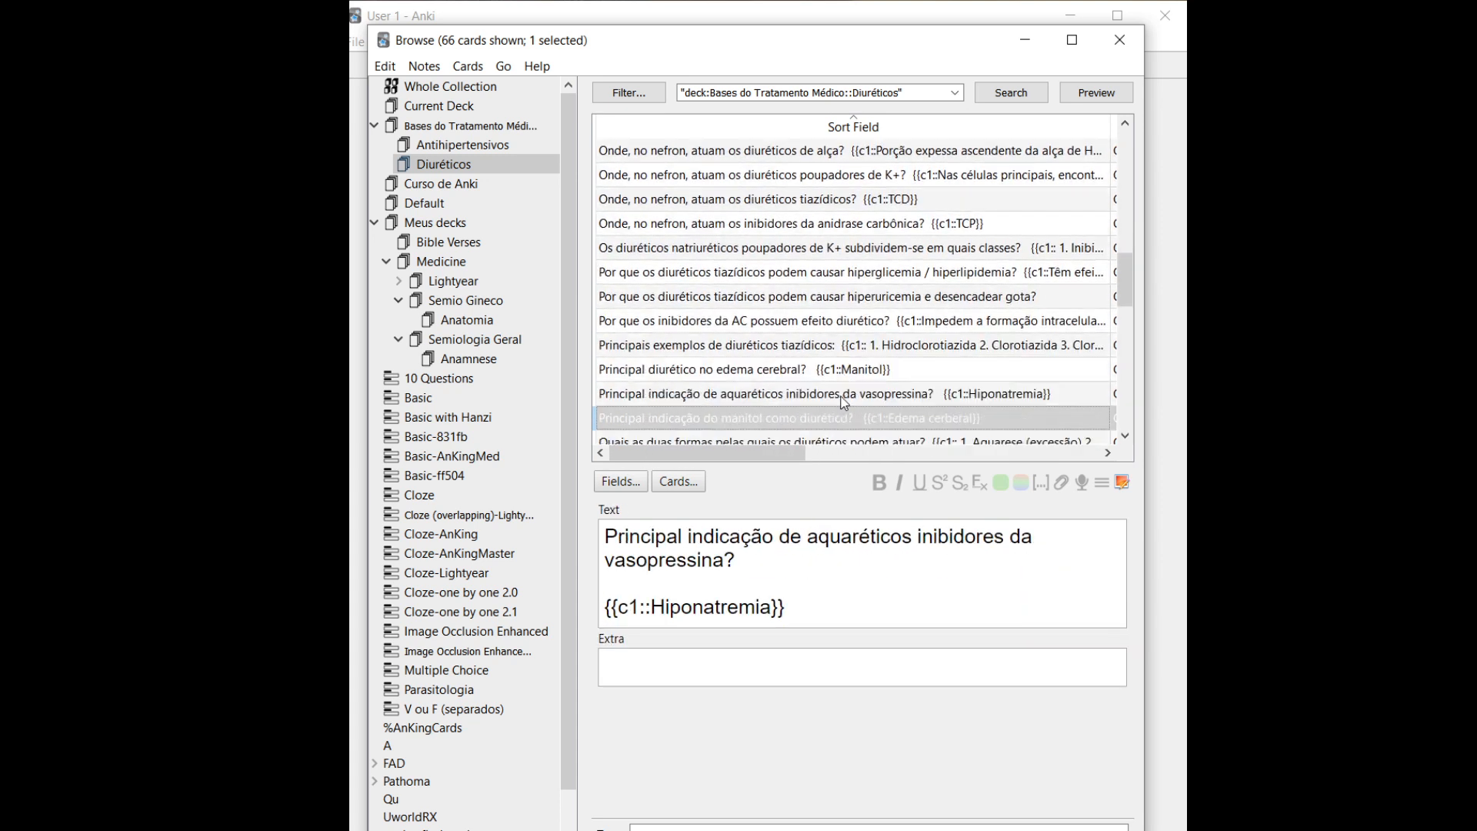
pyautogui.press('Down')
pyautogui.press('Down')
pyautogui.press('Down')
pyautogui.press('Down')
pyautogui.press('Down')
pyautogui.press('Down')
pyautogui.press('Down')
pyautogui.press('Down')
pyautogui.press('Down')
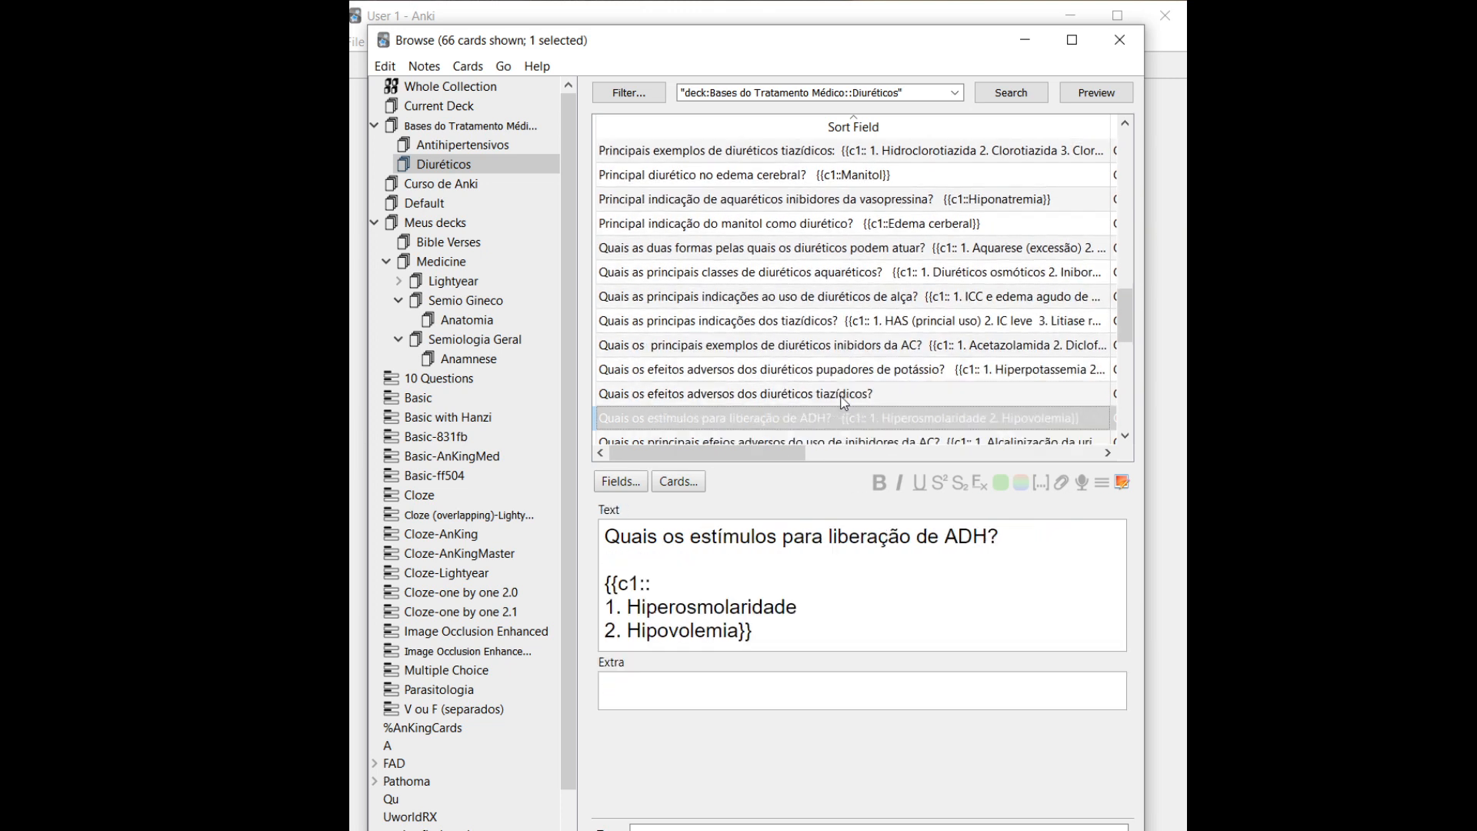
pyautogui.press('Up')
pyautogui.press('Up')
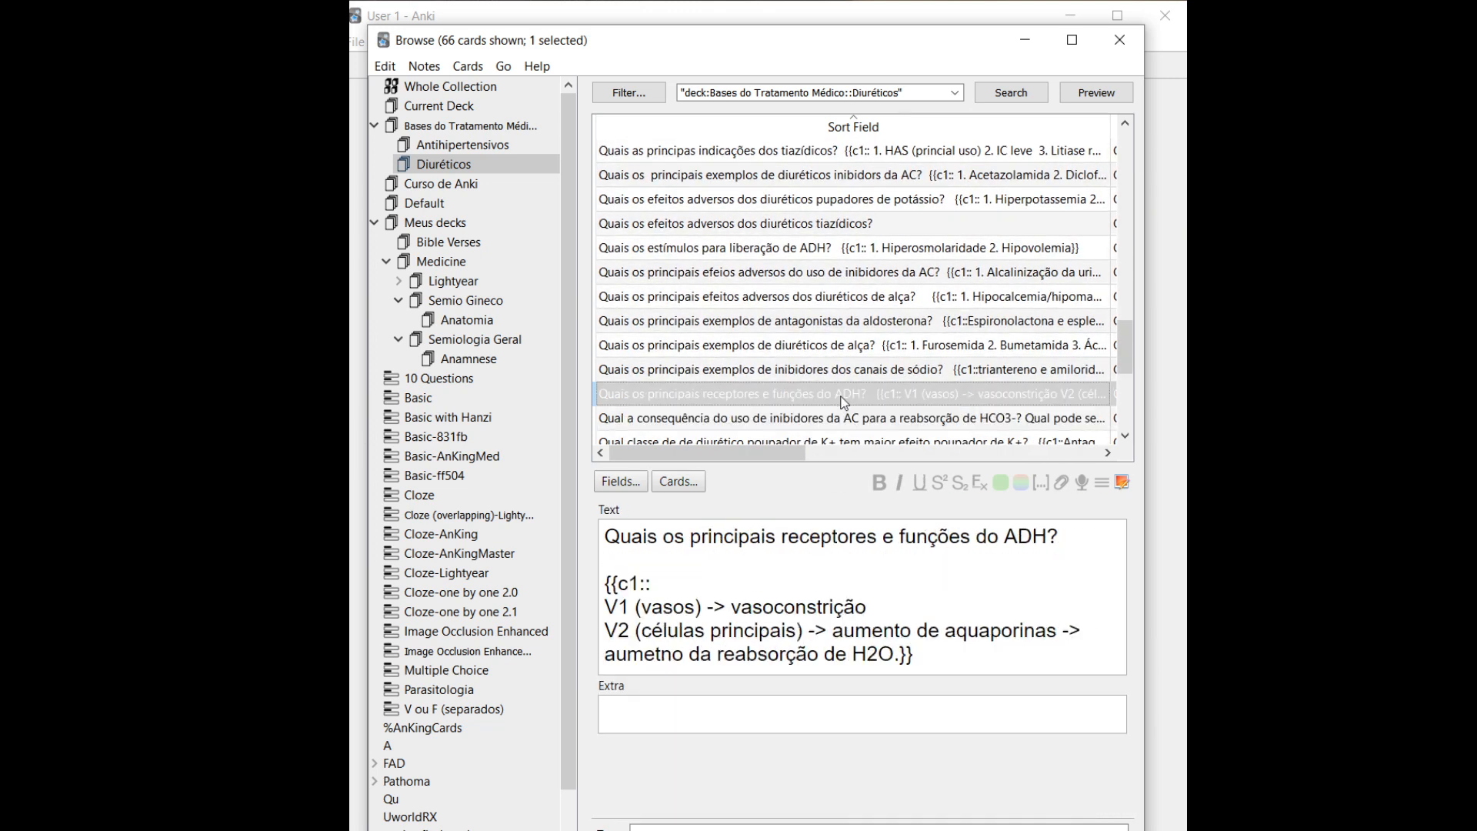
pyautogui.press('Down')
pyautogui.press('Down')
pyautogui.press('Down')
pyautogui.press('Down')
pyautogui.press('Down')
pyautogui.press('Down')
pyautogui.press('Down')
pyautogui.press('Down')
pyautogui.press('Down')
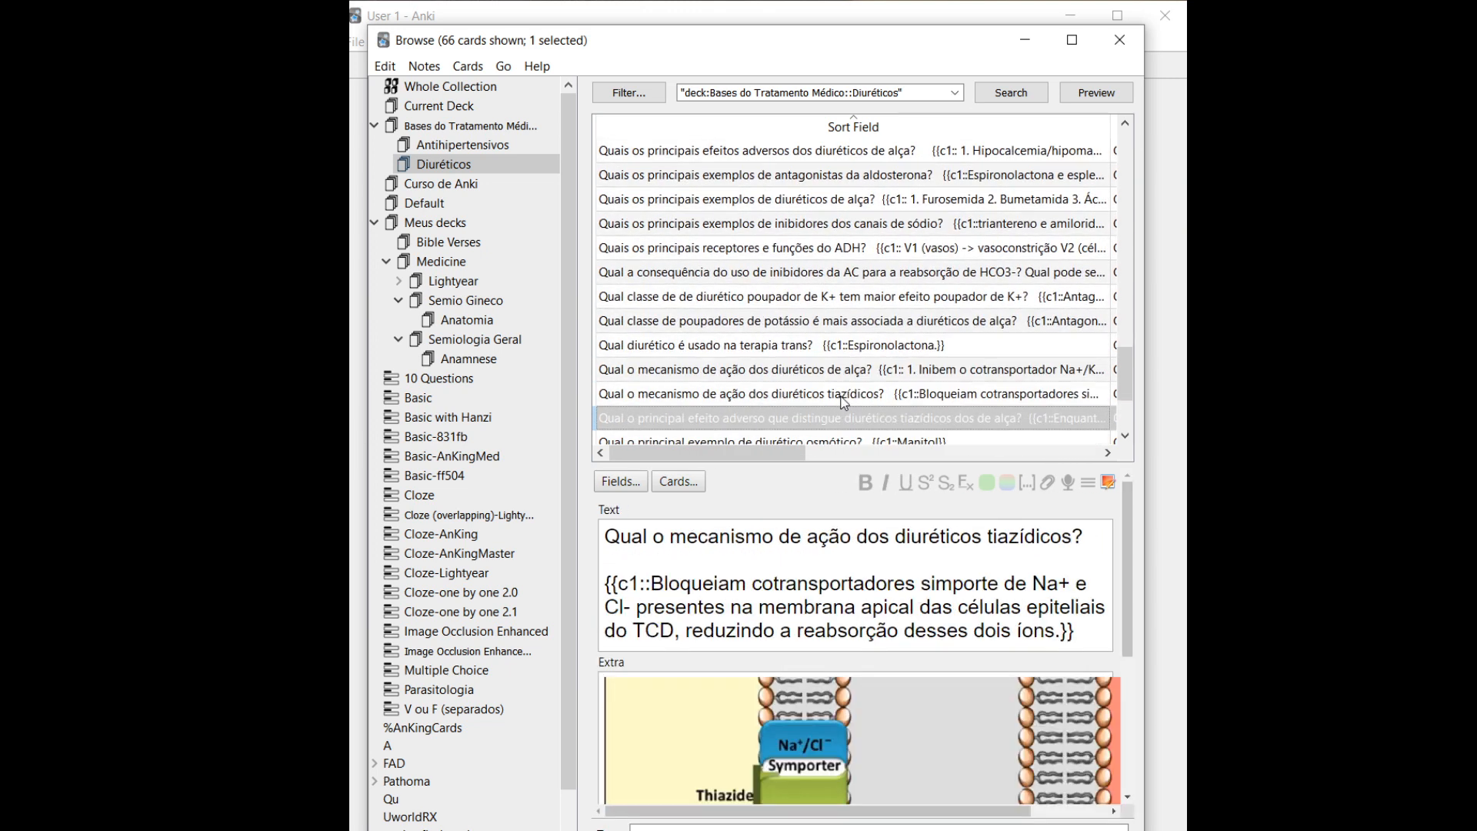
pyautogui.press('Up')
pyautogui.press('Up')
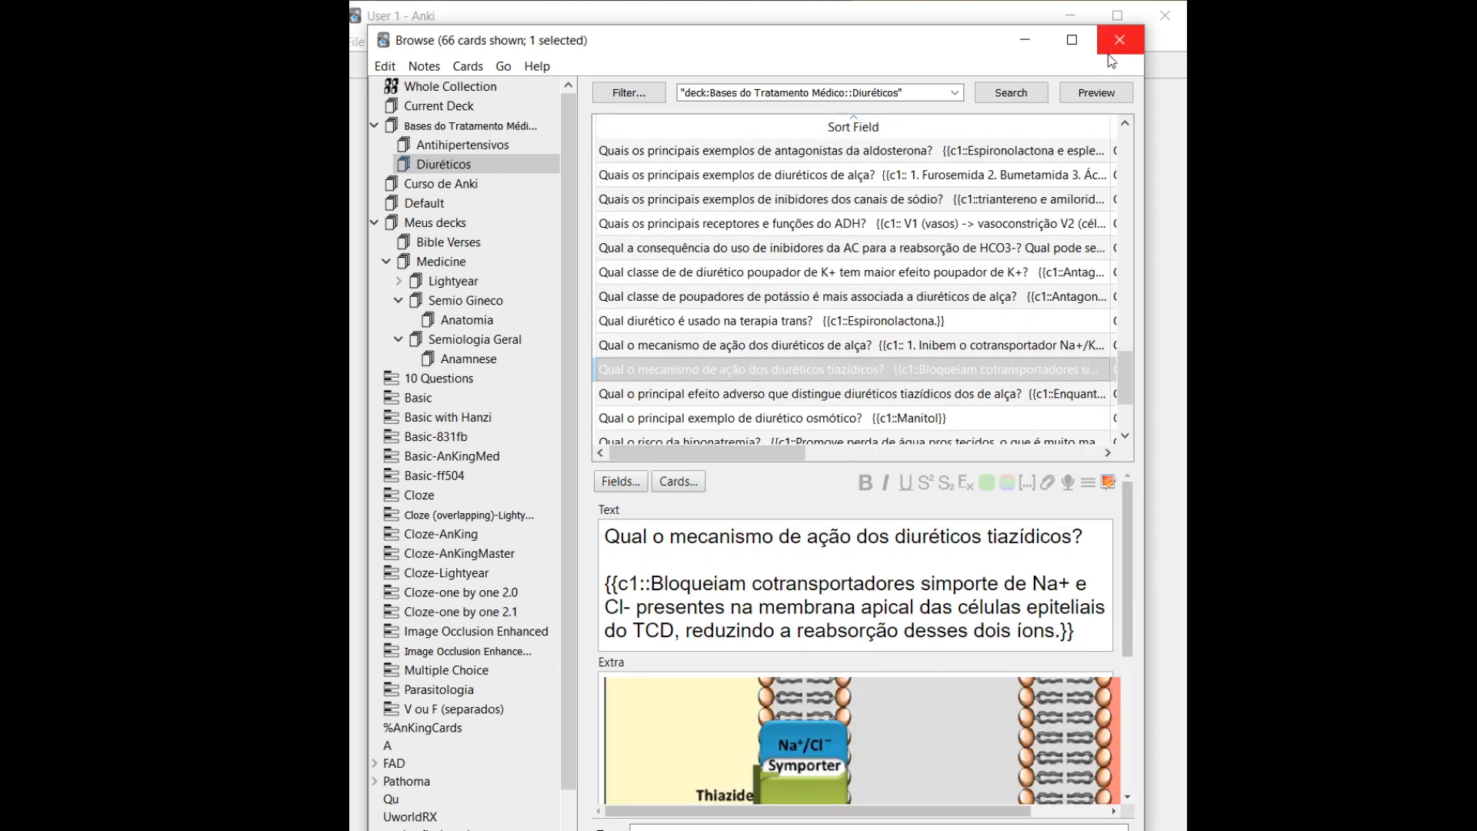
# Preview the thiazide mechanism card and highlight its hidden cloze
pyautogui.click(1098, 90)
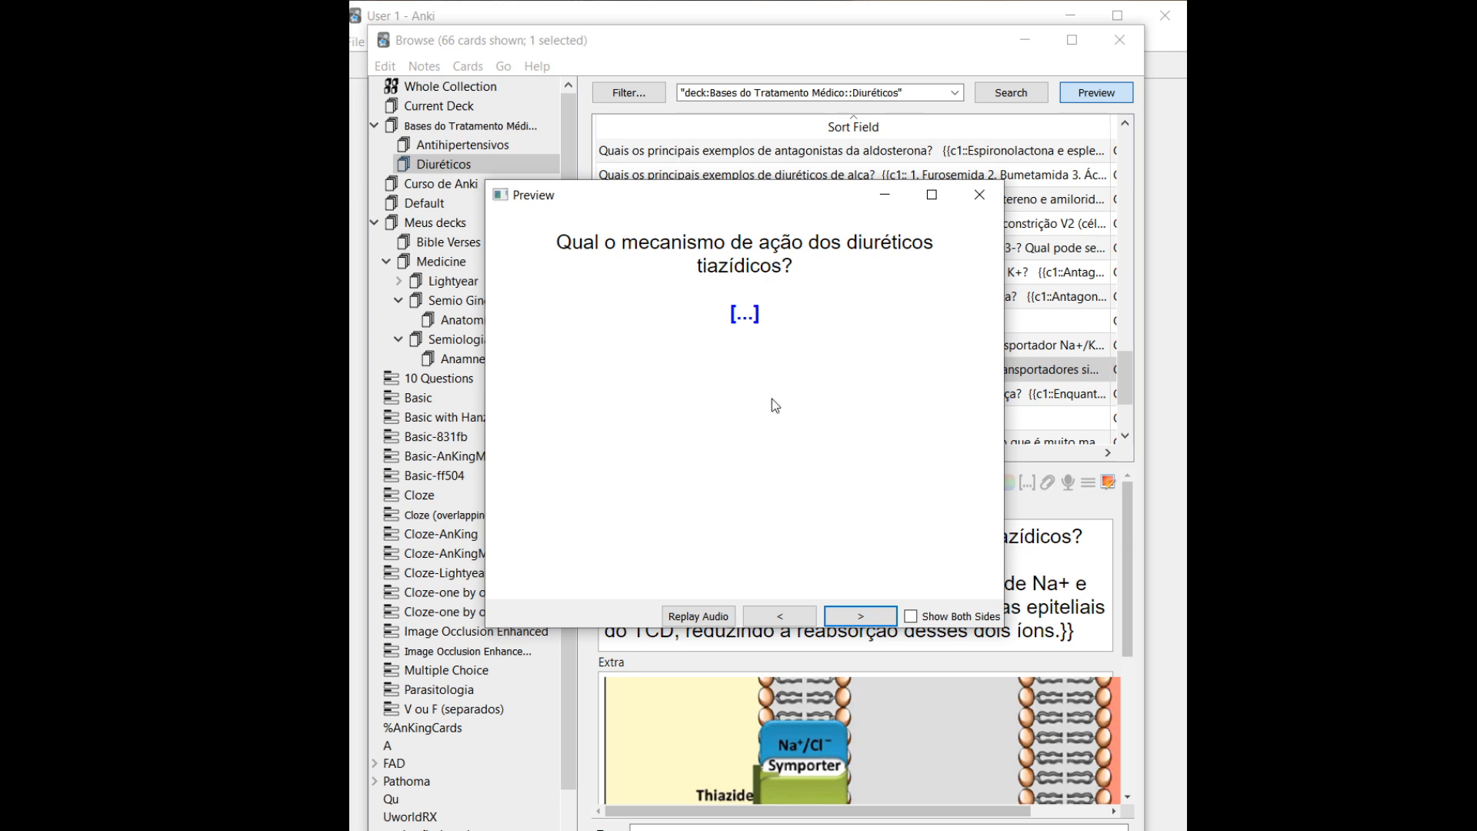
pyautogui.moveTo(352, 827)
pyautogui.moveTo(619, 243); pyautogui.dragTo(772, 331)
# Reveal the answer and Na+/Cl− symporter diagram, then close the preview and browser
pyautogui.click(861, 620)
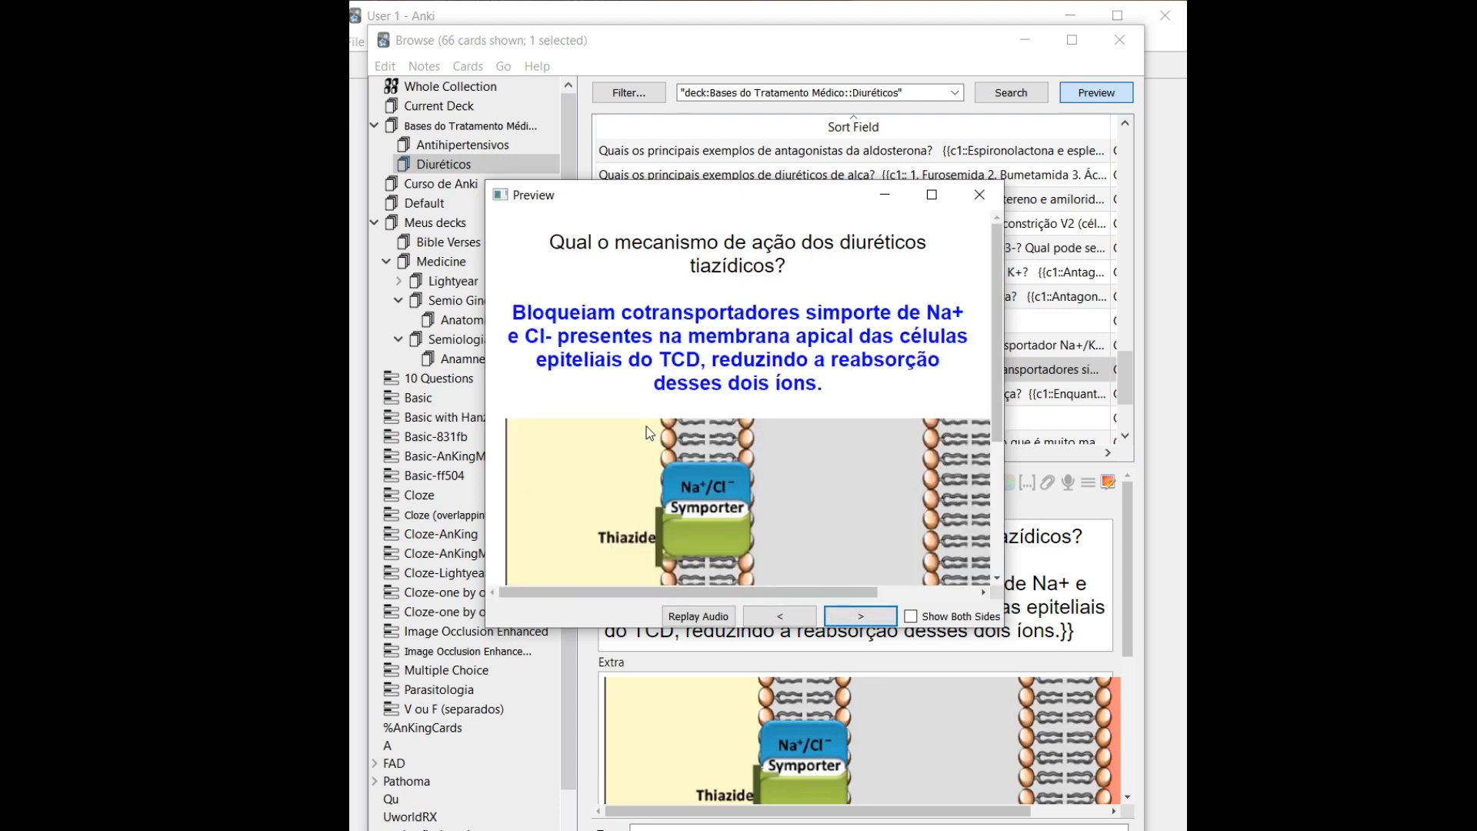
pyautogui.scroll(-3, 646, 426)
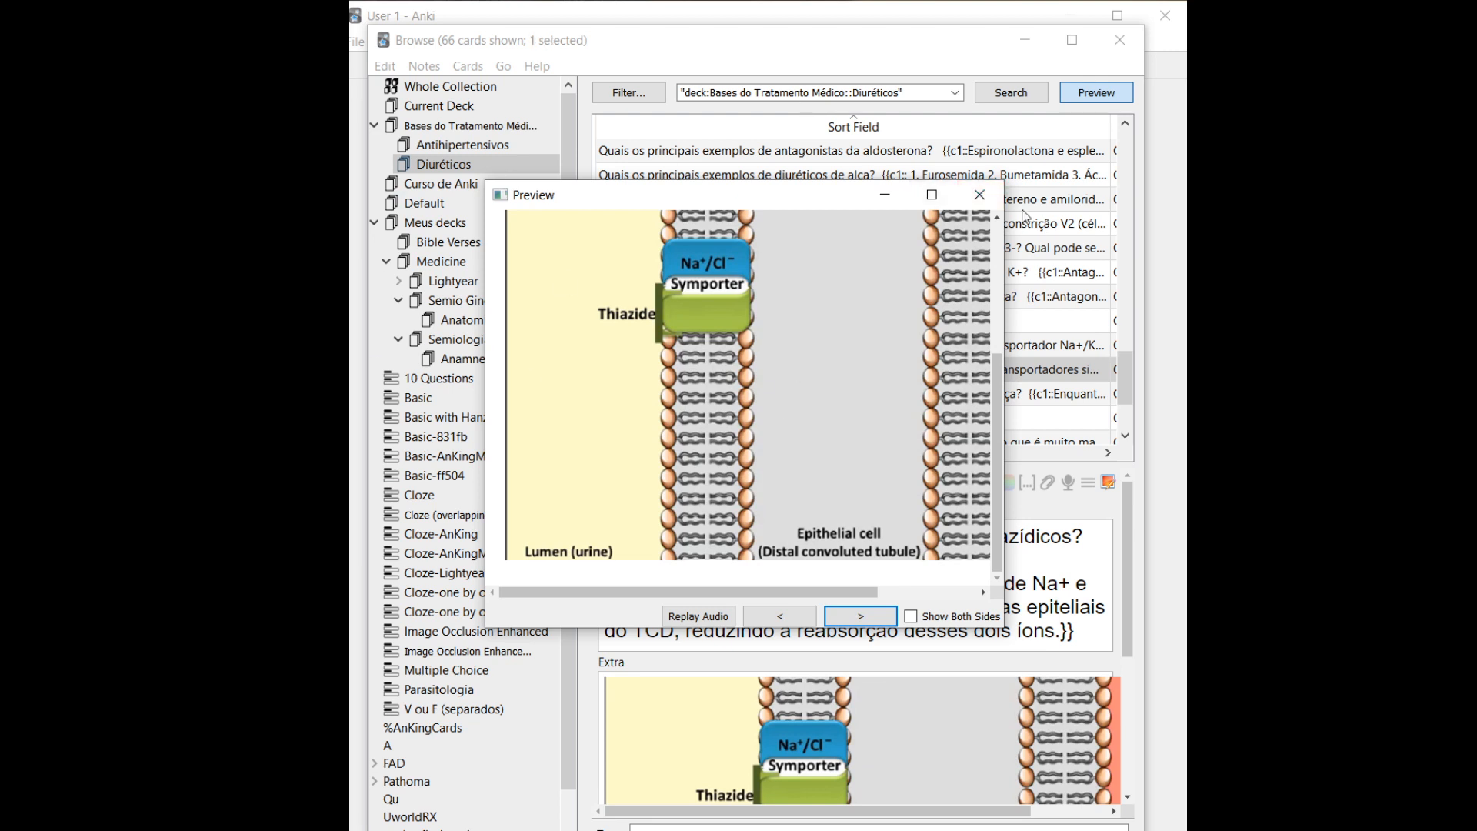
pyautogui.click(979, 194)
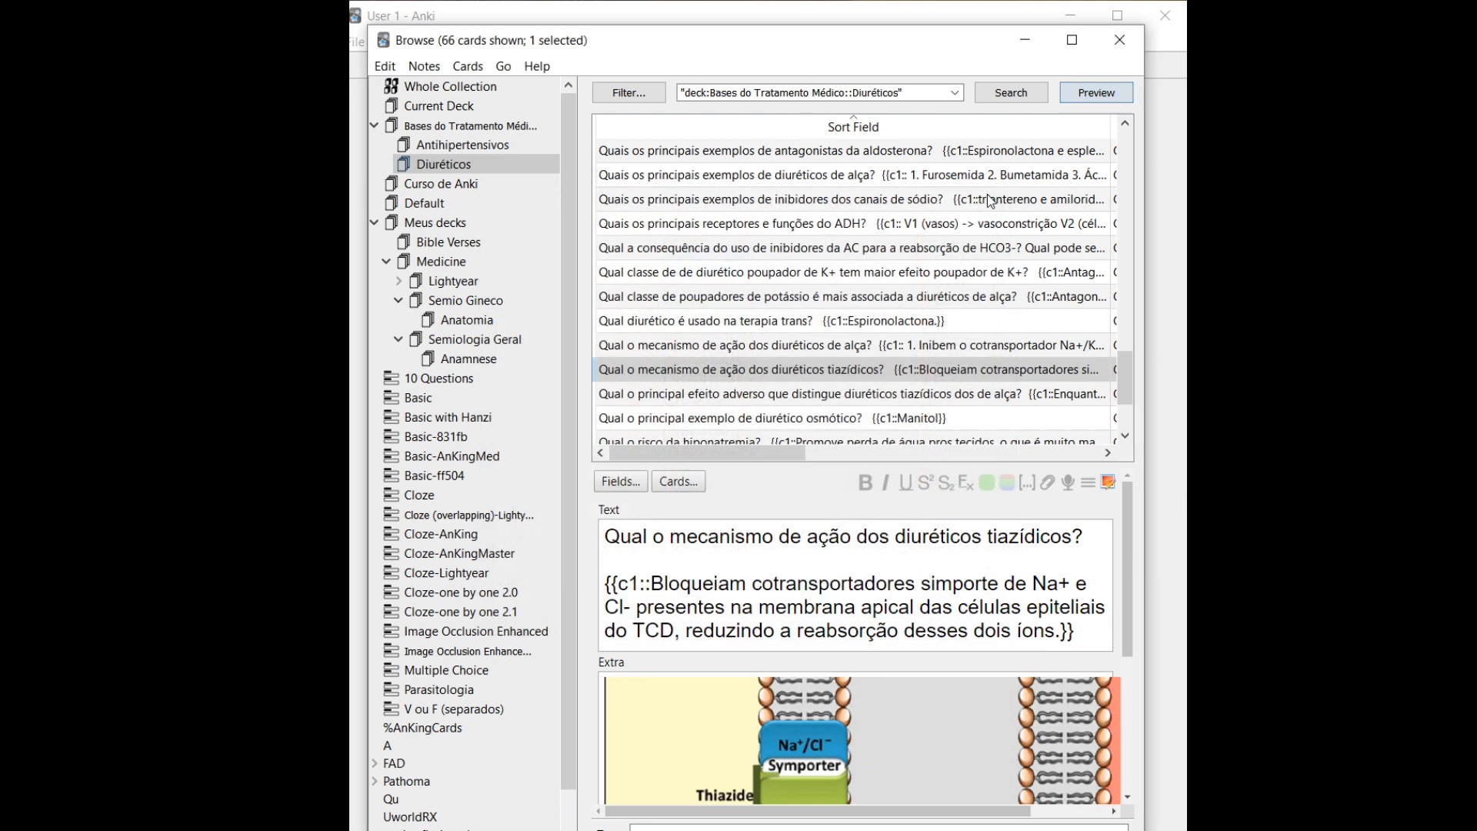
pyautogui.click(1119, 39)
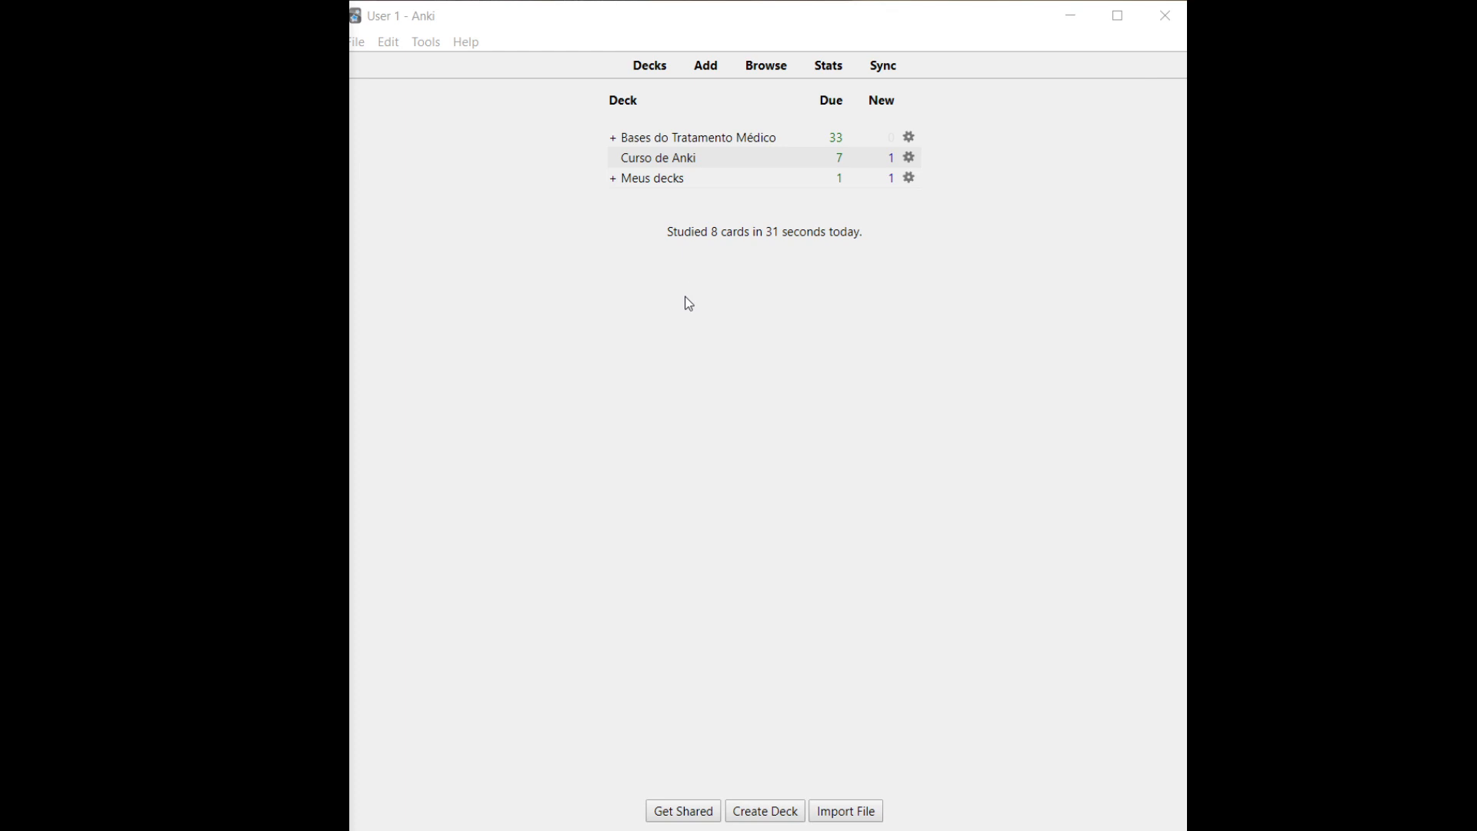